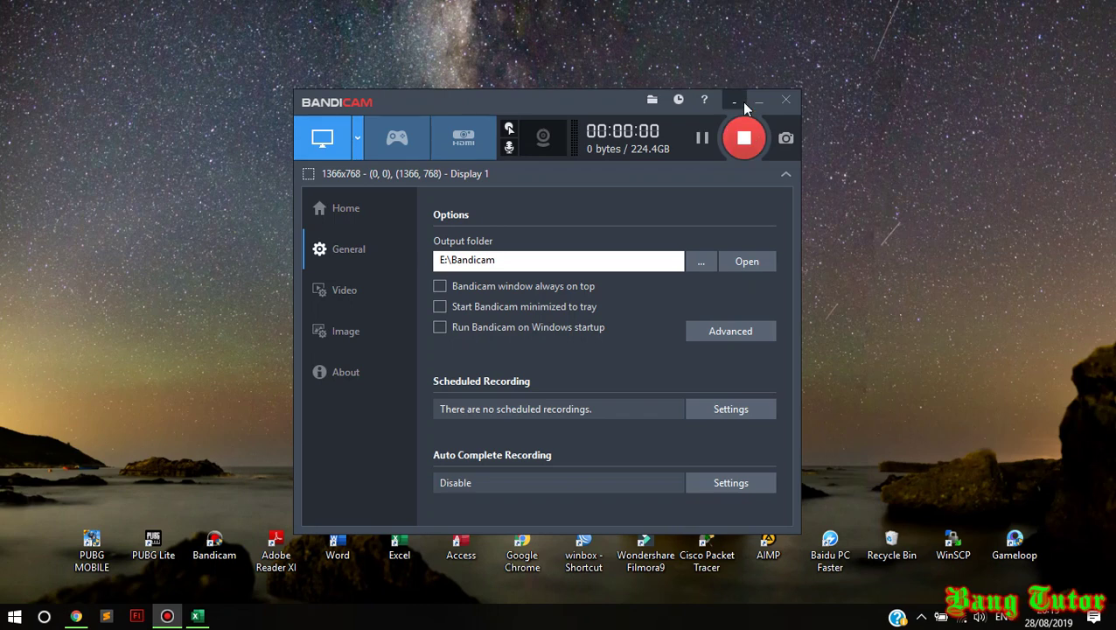
Start the Bandicam screen recording and bring up the desktop context menu.
{"action": "left_click", "coordinate": [753, 102]}
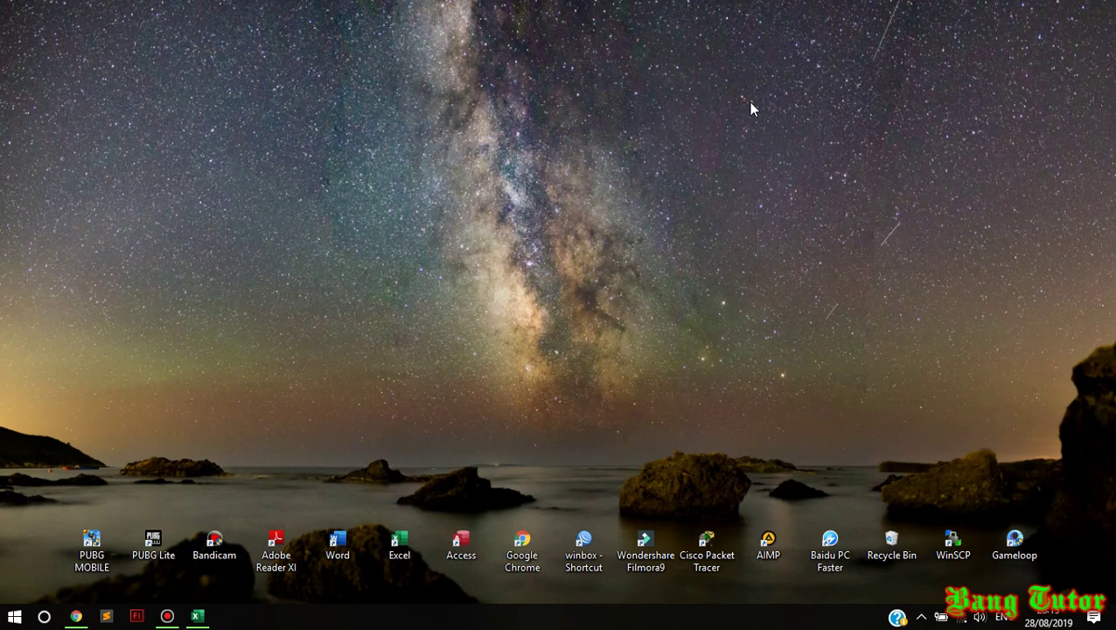
{"action": "right_click", "coordinate": [418, 145]}
Refresh the desktop, restore Excel and create a new blank workbook.
{"action": "left_click", "coordinate": [495, 189]}
{"action": "left_click", "coordinate": [198, 615]}
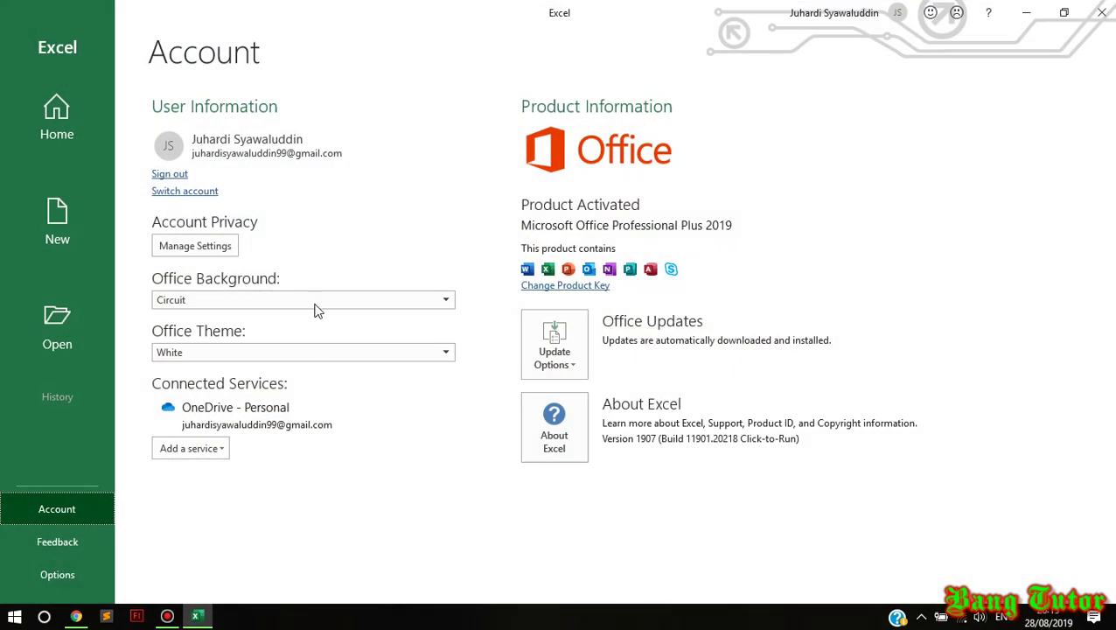
{"action": "left_click", "coordinate": [48, 246]}
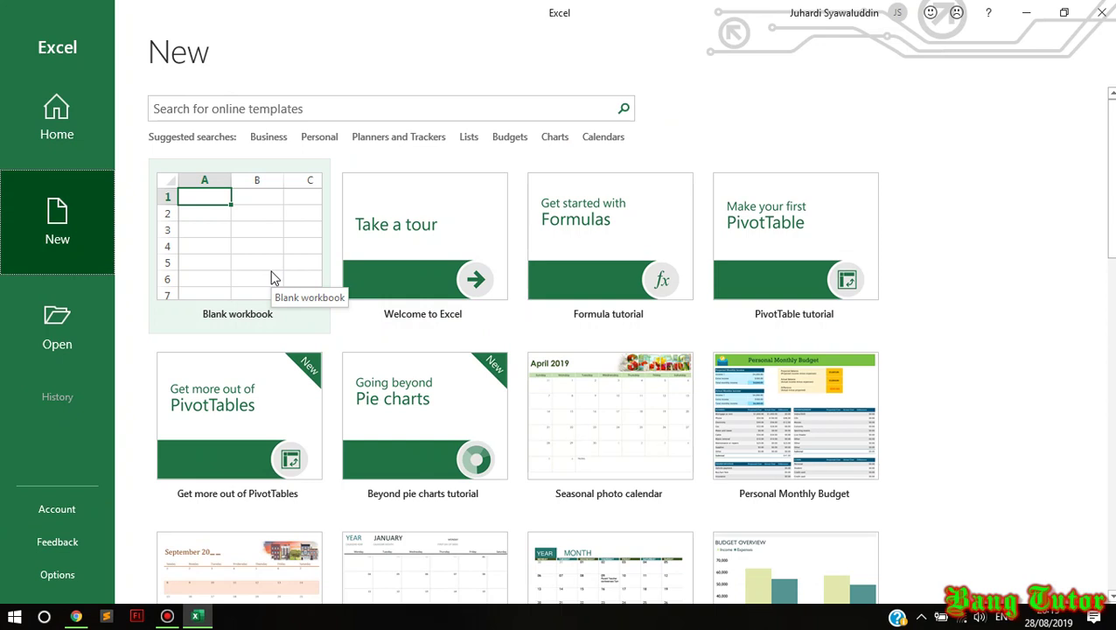
{"action": "left_click", "coordinate": [253, 245]}
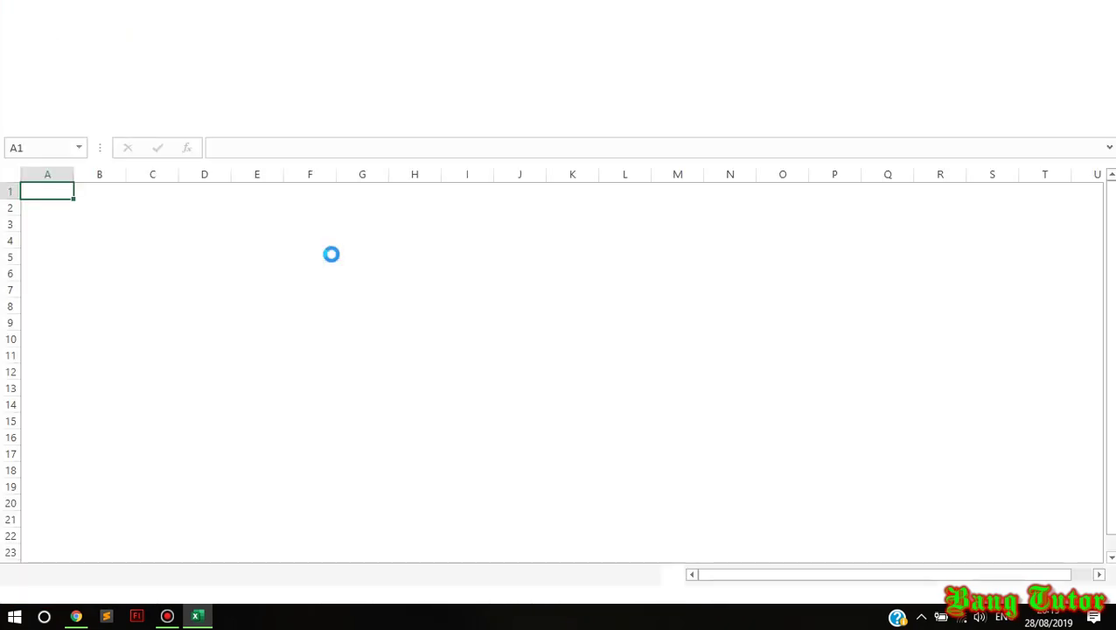
Enter 'ABSEN KELAS XII TKJ' in A1 and 'SMK SYEKH YUSUF GOWA' in A2, leaving row 3 blank.
{"action": "left_click", "coordinate": [343, 299]}
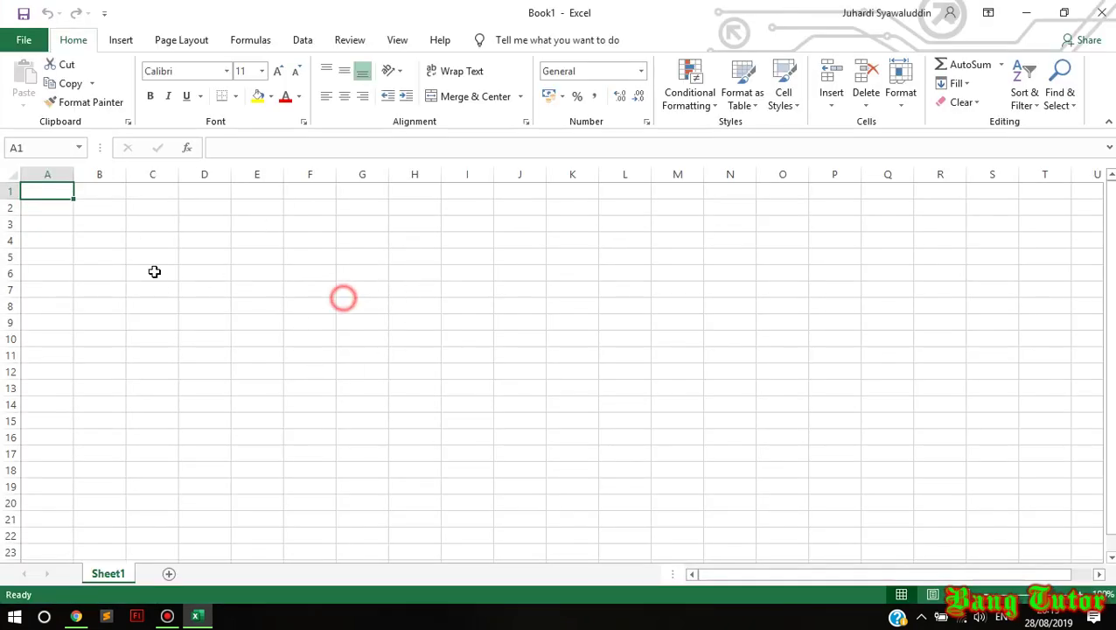
{"action": "left_click", "coordinate": [50, 224]}
{"action": "left_click", "coordinate": [43, 193]}
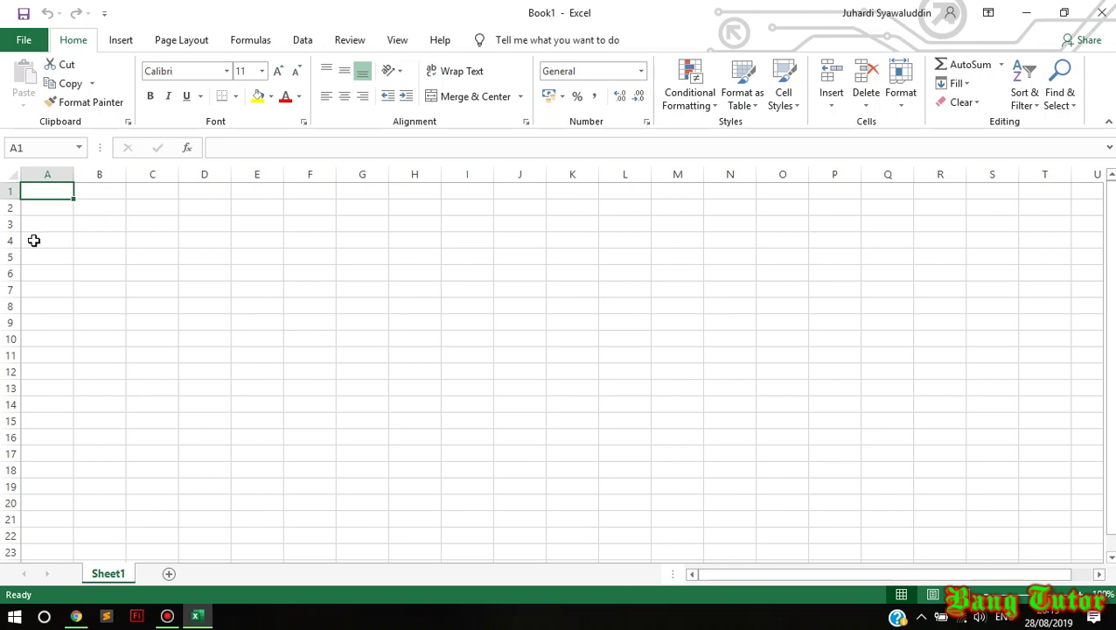
{"action": "type", "text": "A"}
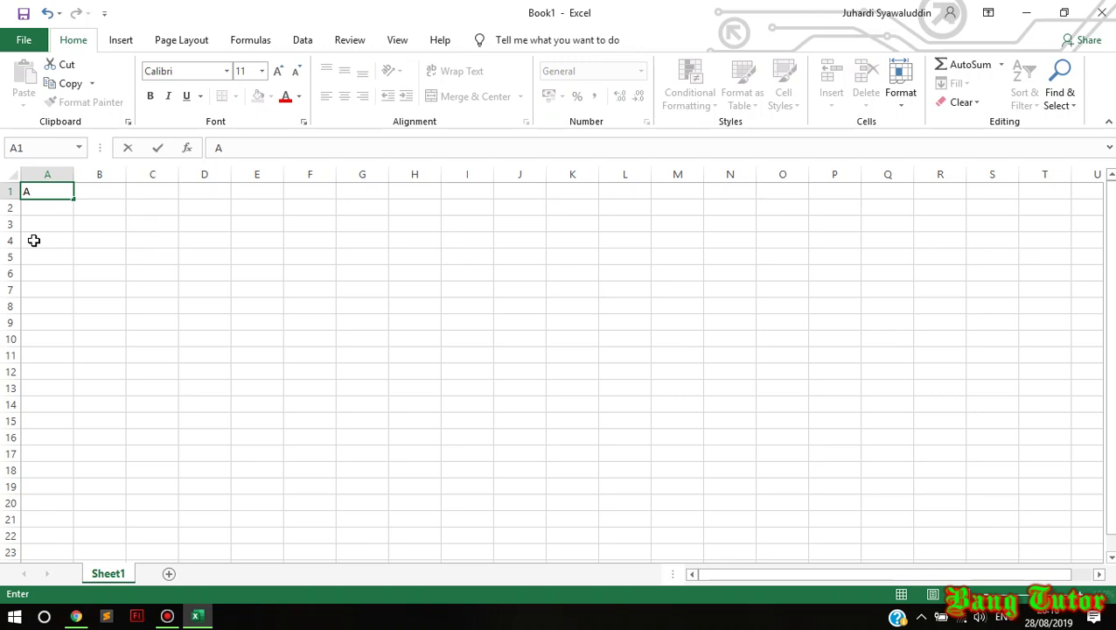
{"action": "type", "text": "BSEN KELA"}
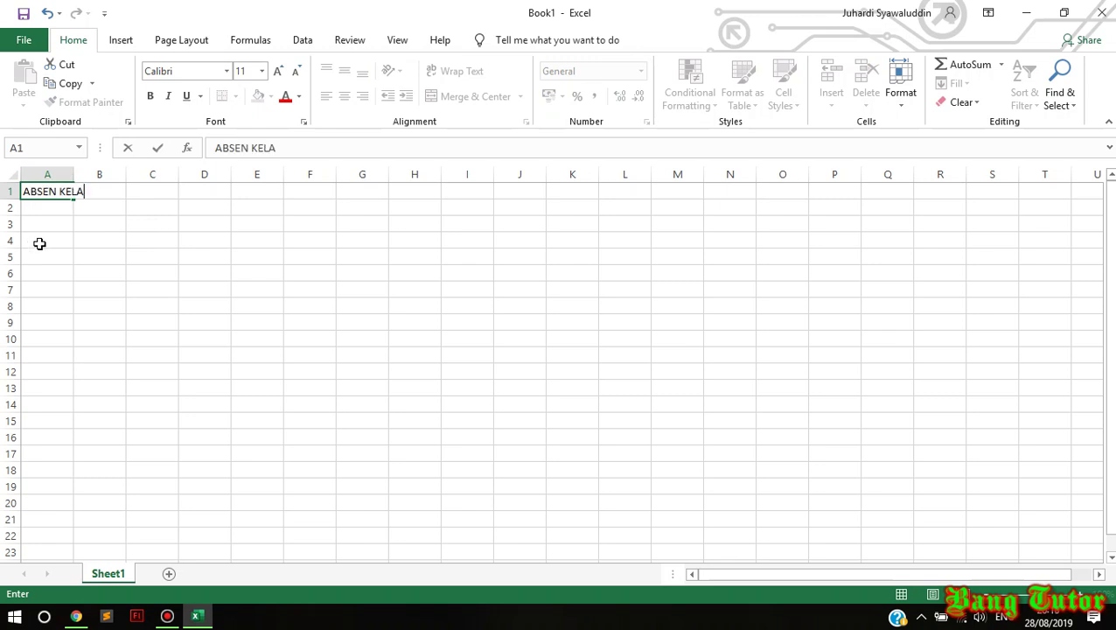
{"action": "type", "text": "S X"}
{"action": "type", "text": "II"}
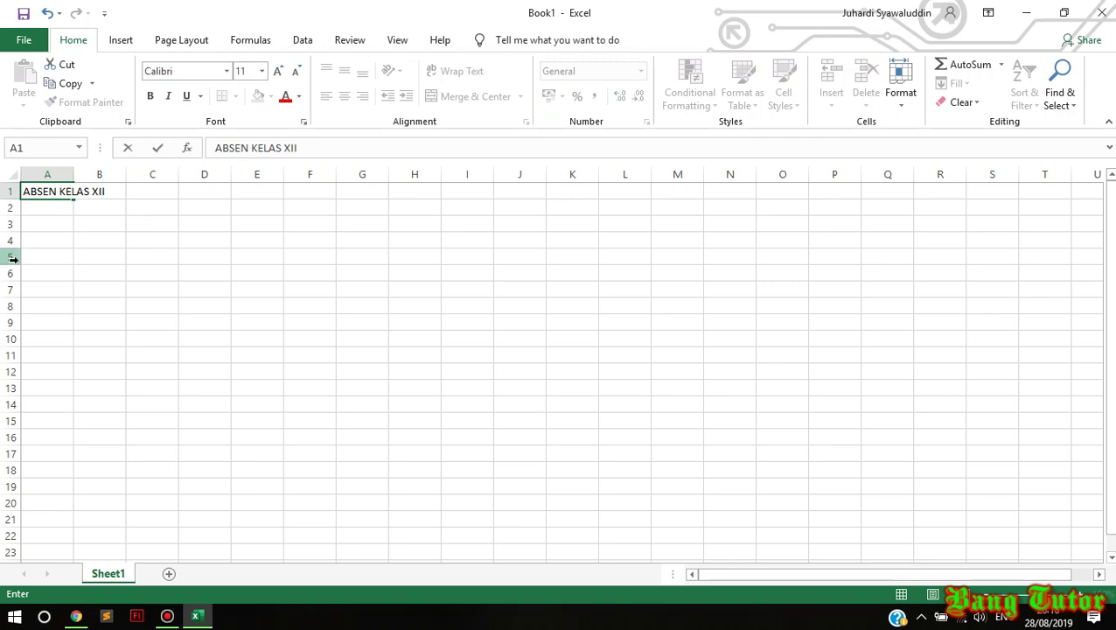
{"action": "type", "text": " TKJ"}
{"action": "key", "text": "Return"}
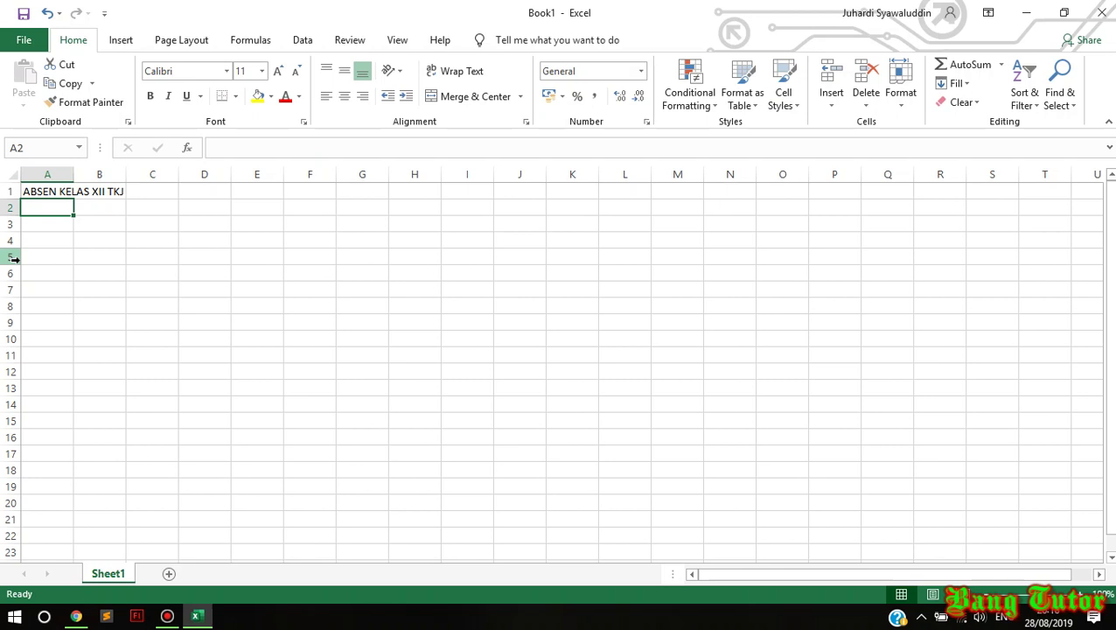
{"action": "type", "text": "SMK SYEK"}
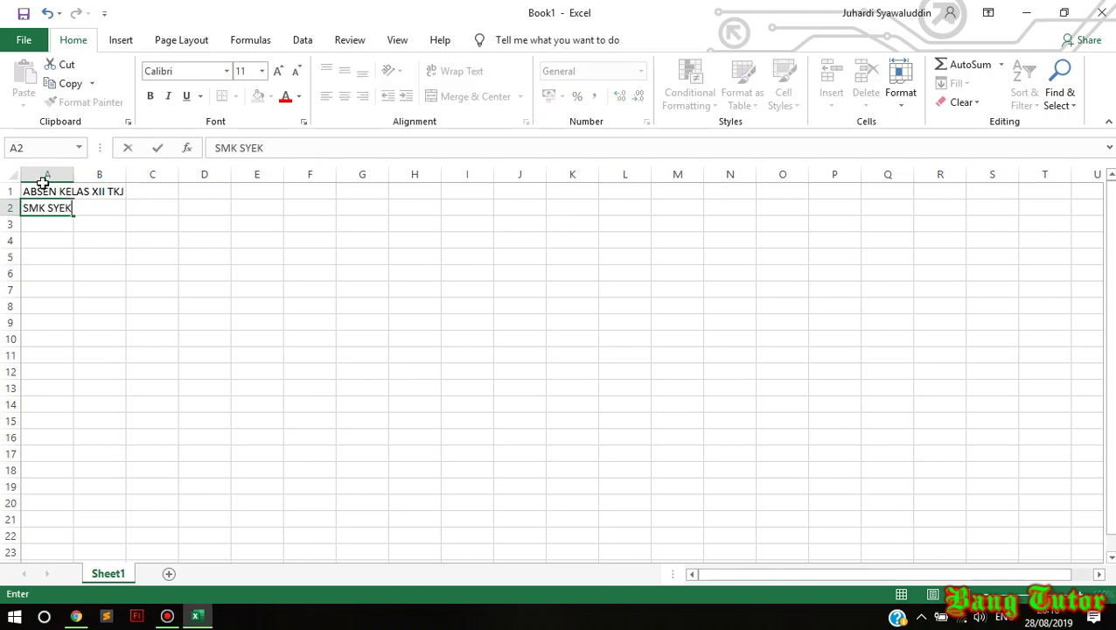
{"action": "type", "text": "H YUSUF G"}
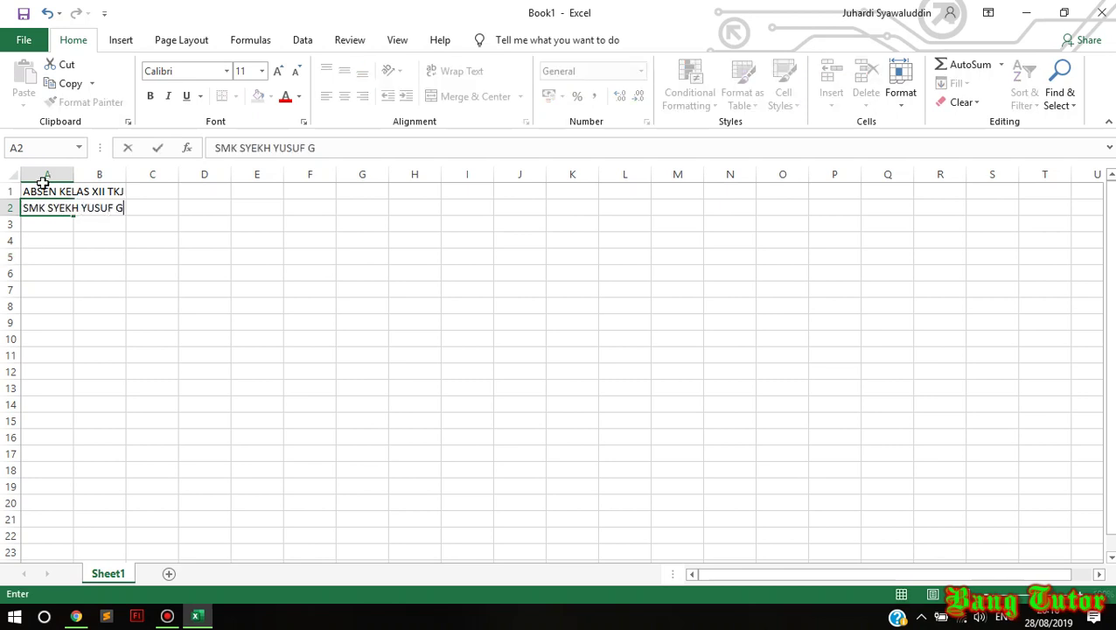
{"action": "type", "text": "OWA"}
{"action": "key", "text": "Return"}
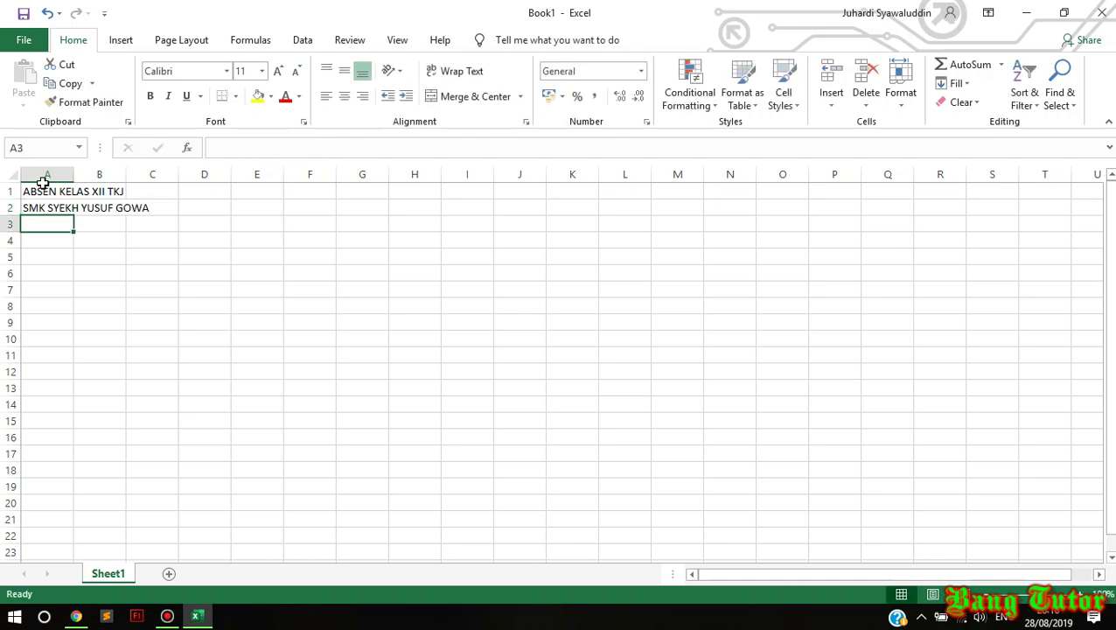
{"action": "key", "text": "Return"}
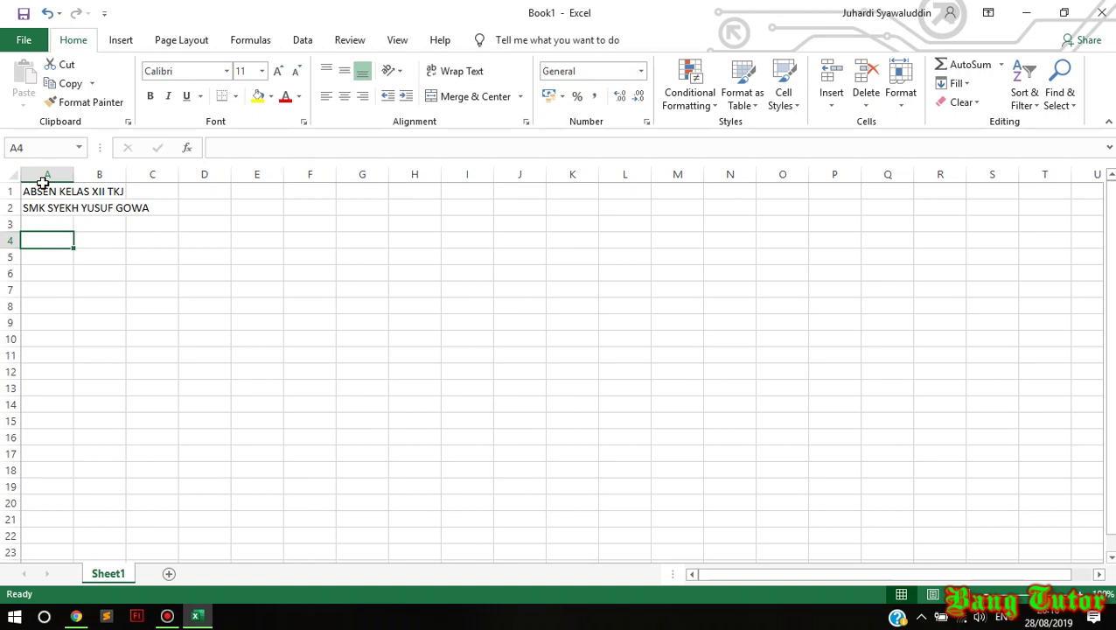
Enter Nomor in A4 and Urut in A5.
{"action": "type", "text": "NO"}
{"action": "key", "text": "BackSpace"}
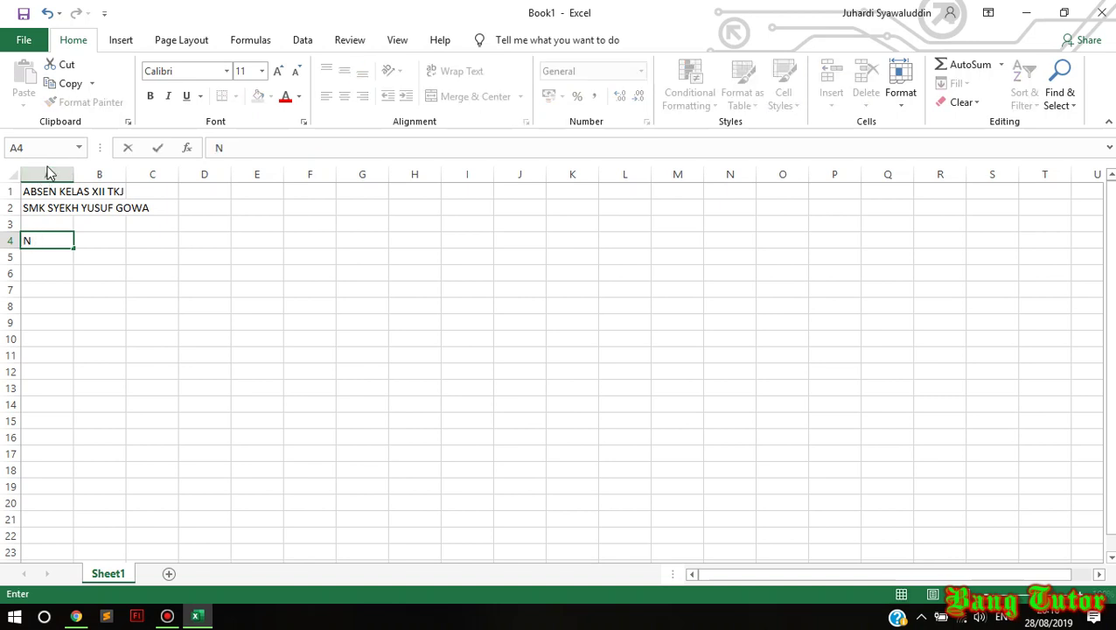
{"action": "type", "text": "omor"}
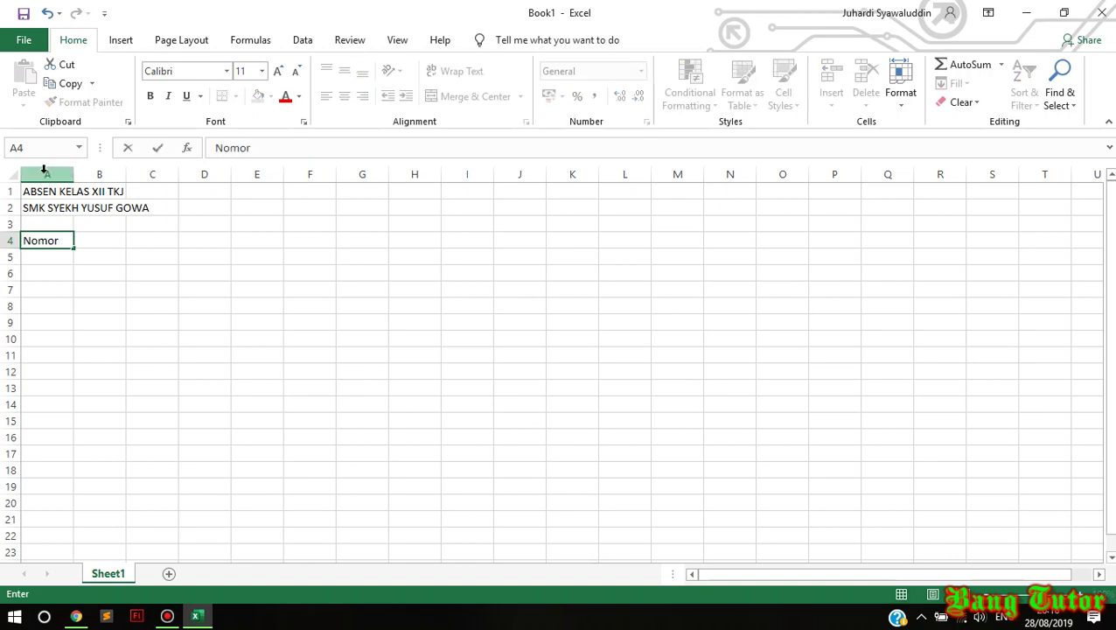
{"action": "key", "text": "Return"}
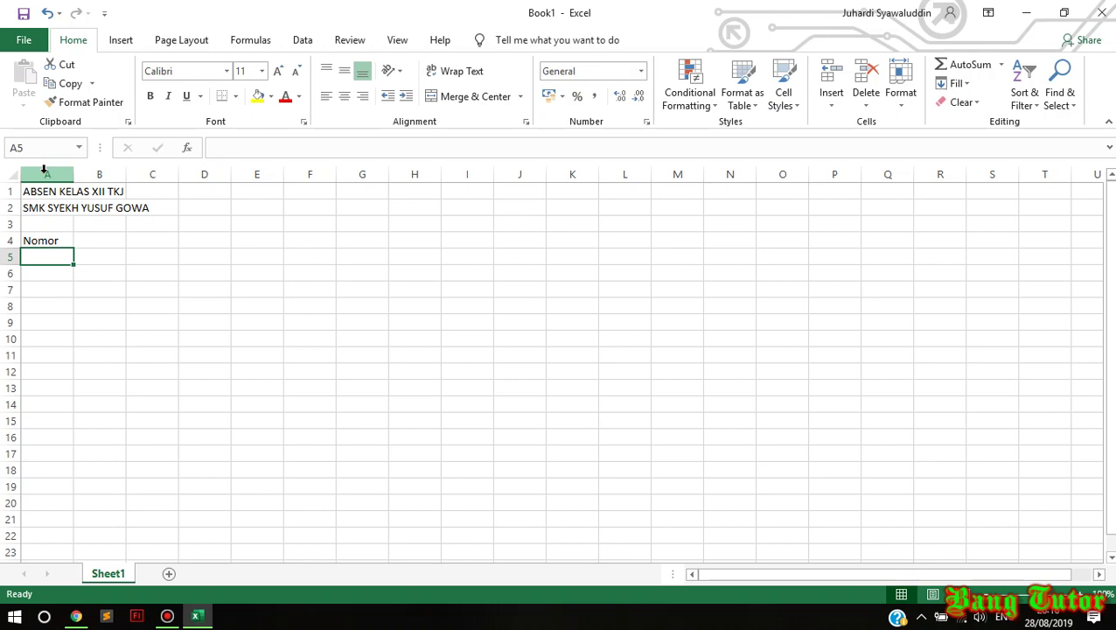
{"action": "type", "text": "Urut"}
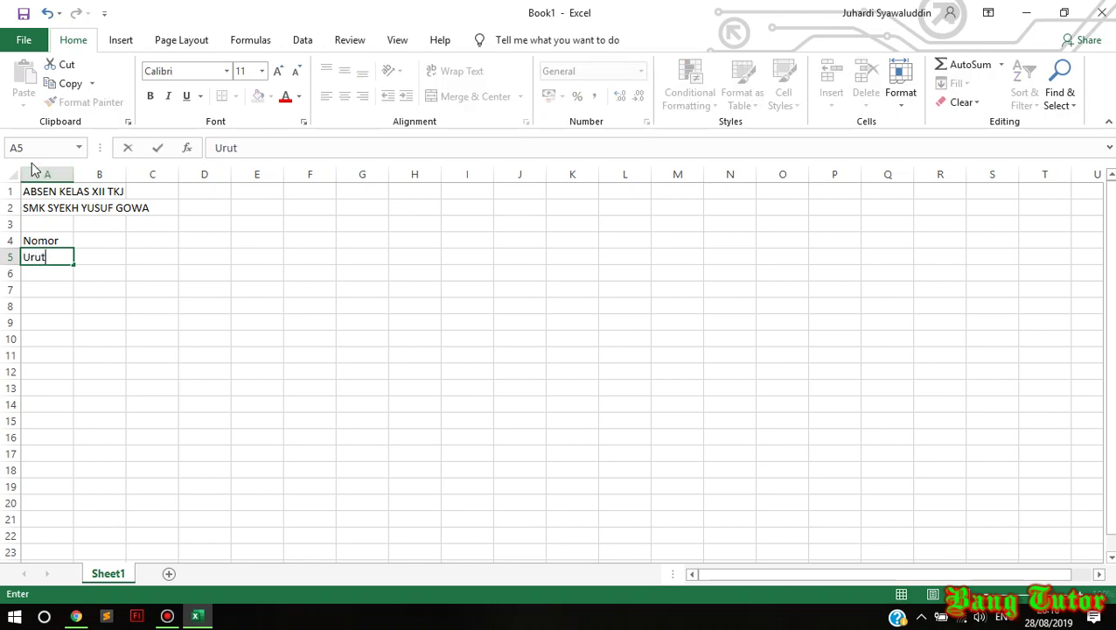
{"action": "key", "text": "Tab"}
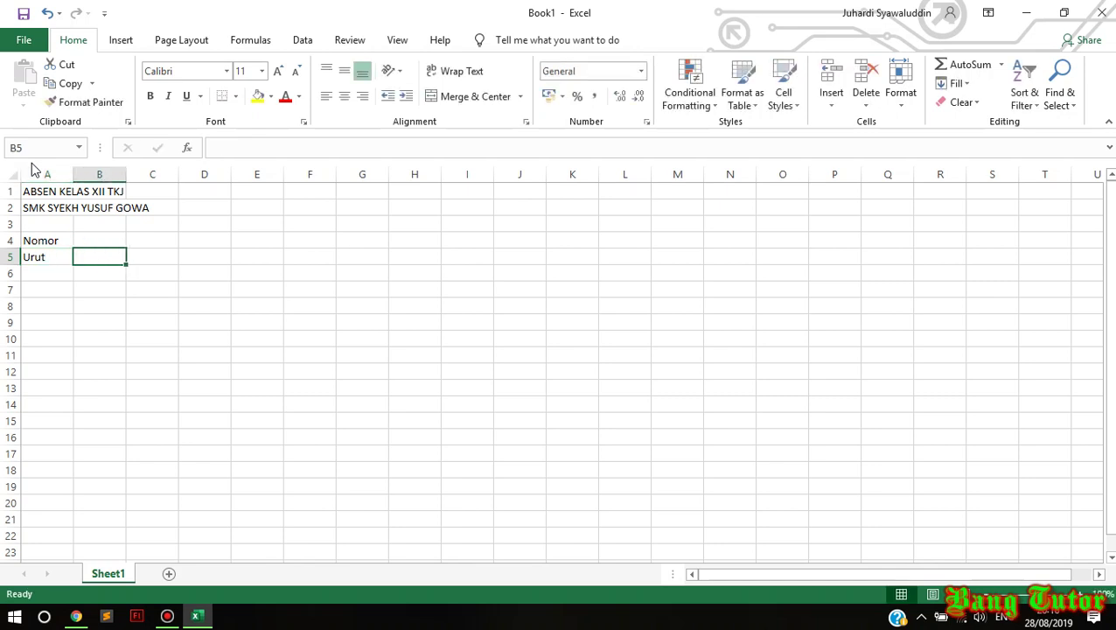
Enter the headers NIS, Nama Siswa, J.K and Senin across B5 to E5.
{"action": "type", "text": "NIS"}
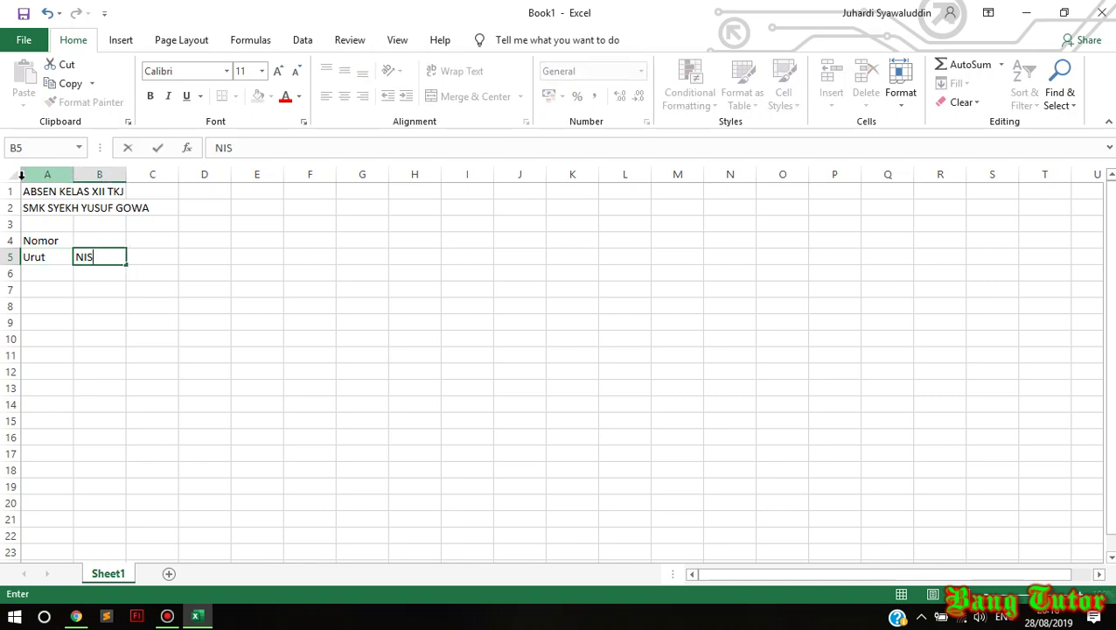
{"action": "key", "text": "Tab"}
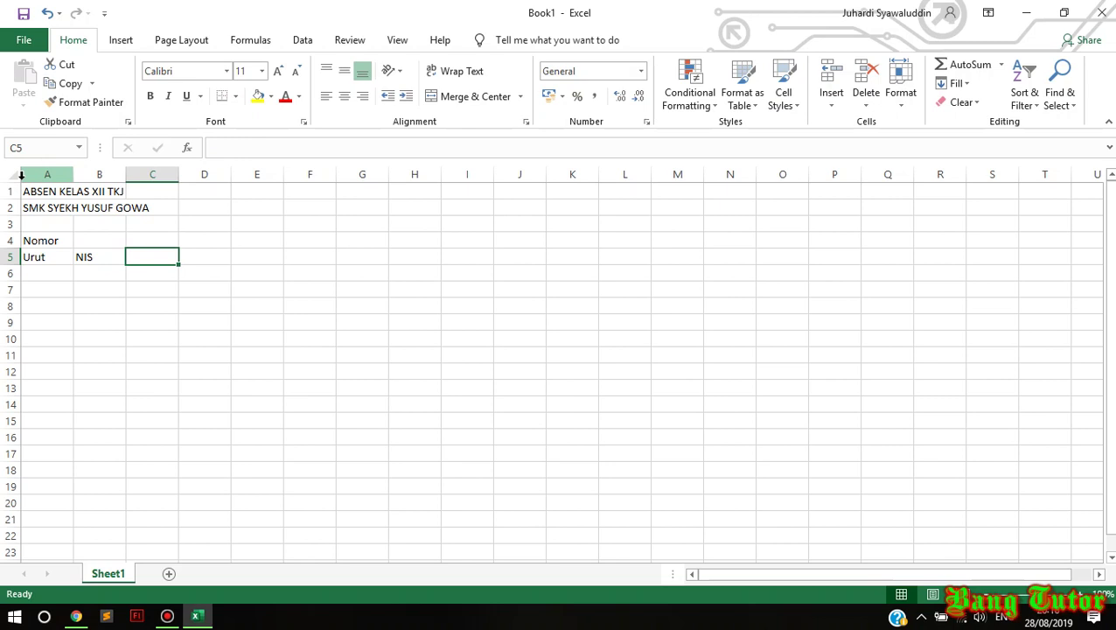
{"action": "type", "text": "N"}
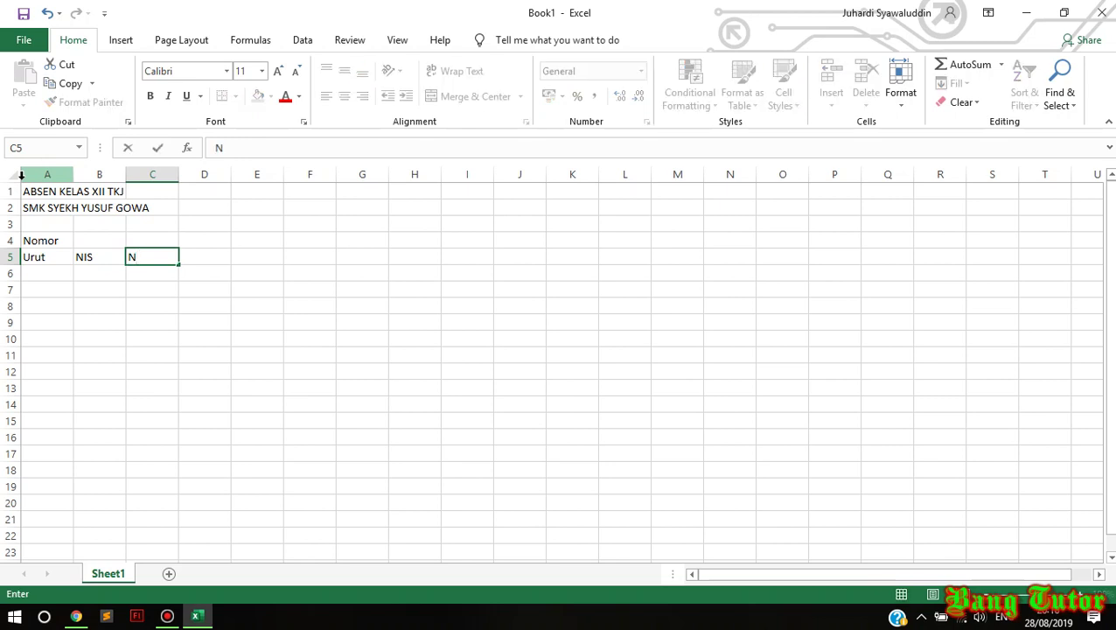
{"action": "type", "text": "ama"}
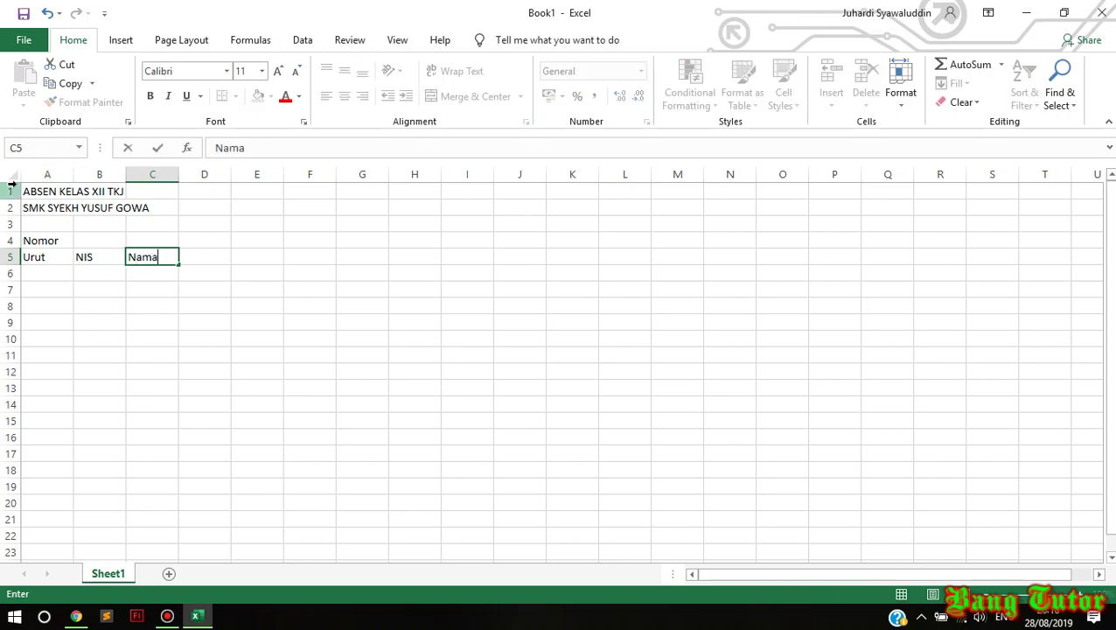
{"action": "type", "text": " Siswa"}
{"action": "key", "text": "BackSpace"}
{"action": "key", "text": "BackSpace"}
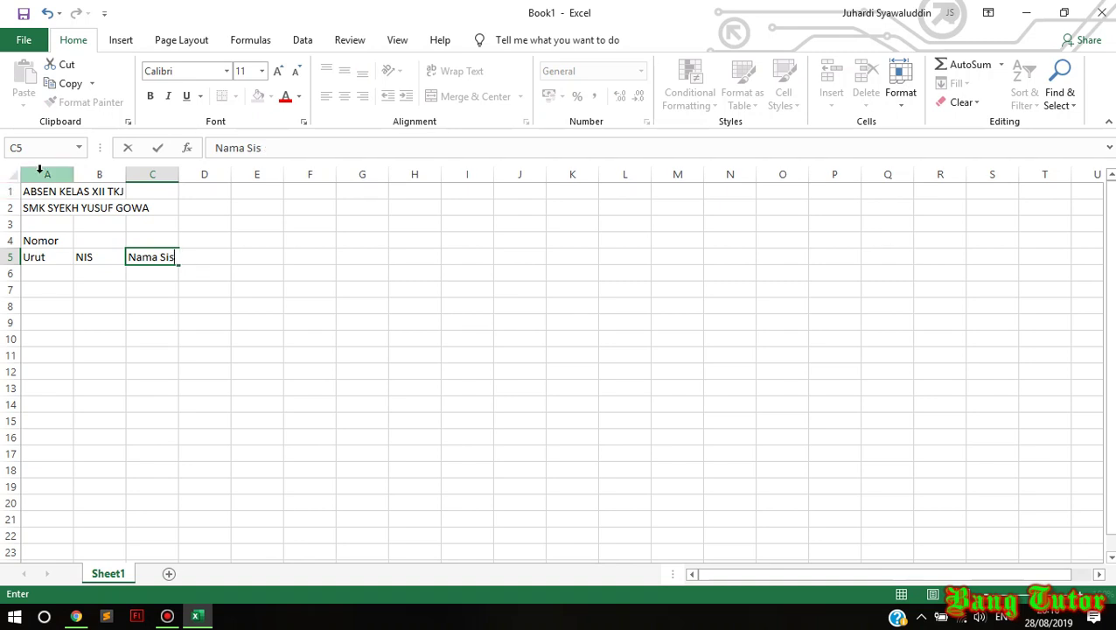
{"action": "type", "text": "wa"}
{"action": "key", "text": "Tab"}
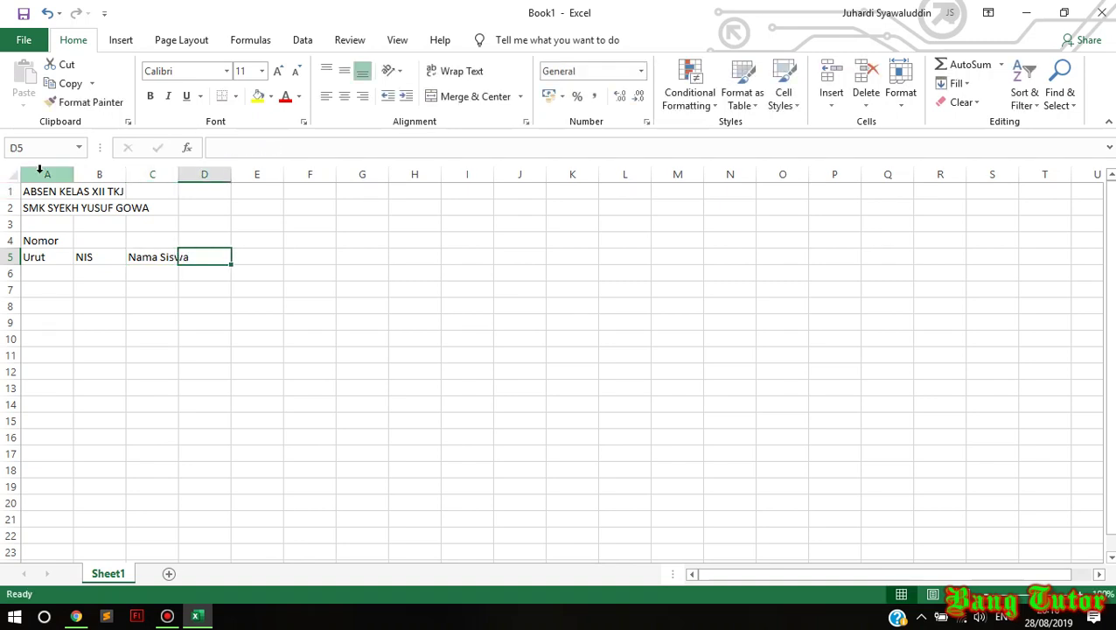
{"action": "type", "text": "J"}
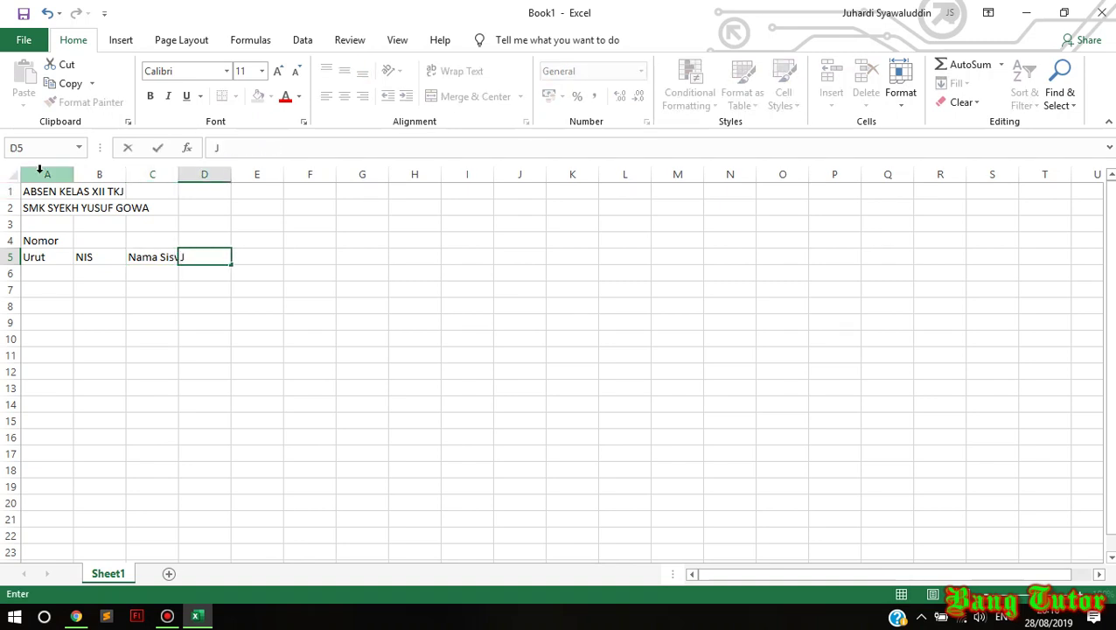
{"action": "type", "text": ".K"}
{"action": "key", "text": "Tab"}
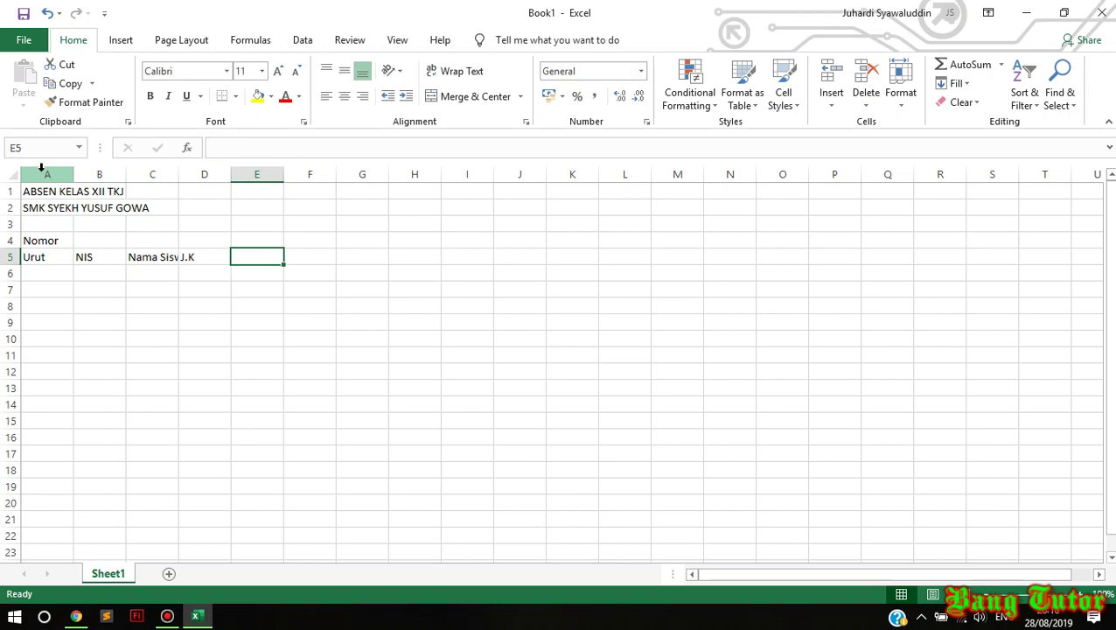
{"action": "type", "text": "Se"}
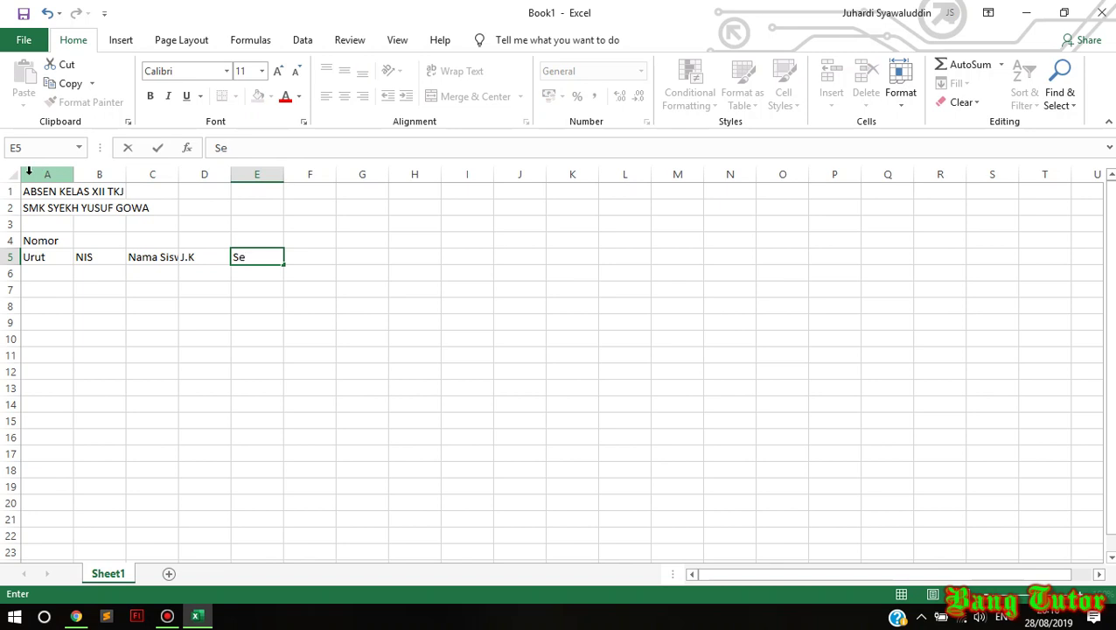
{"action": "type", "text": "nin"}
{"action": "key", "text": "Up"}
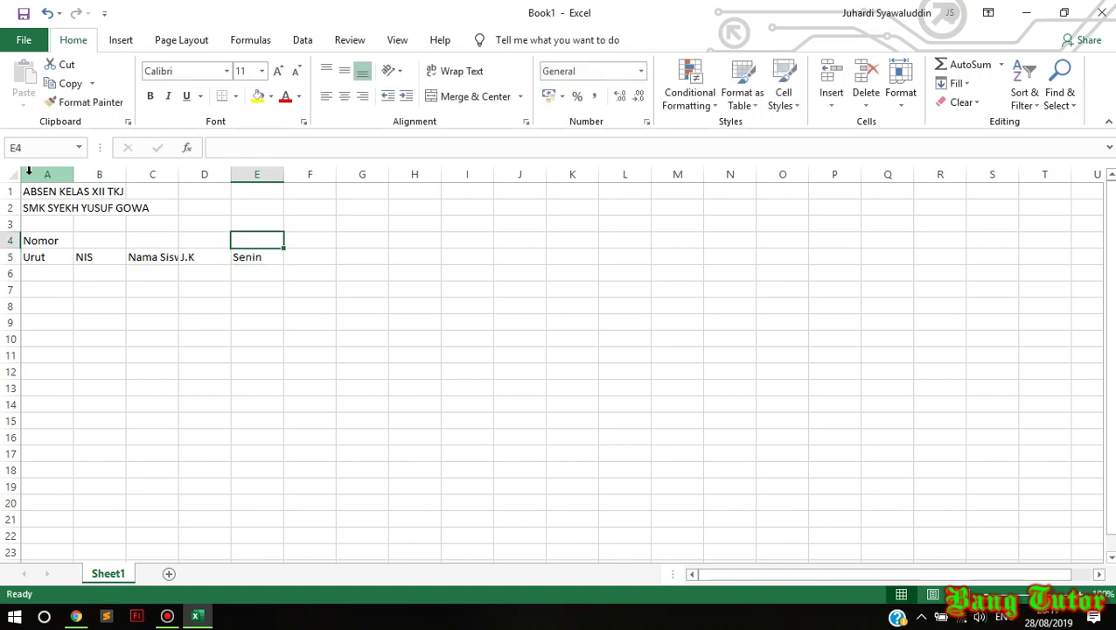
Move Senin up to E4 and enter session numbers 1–4 in E5:H5.
{"action": "key", "text": "Down"}
{"action": "key", "text": "ctrl+c"}
{"action": "key", "text": "Up"}
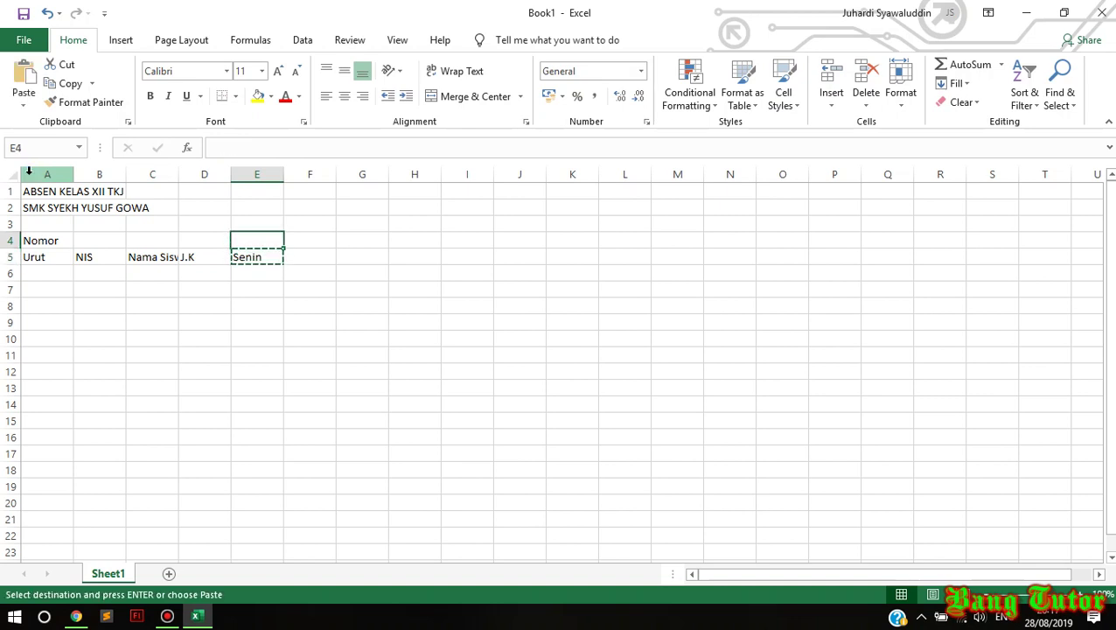
{"action": "key", "text": "Return"}
{"action": "key", "text": "Down"}
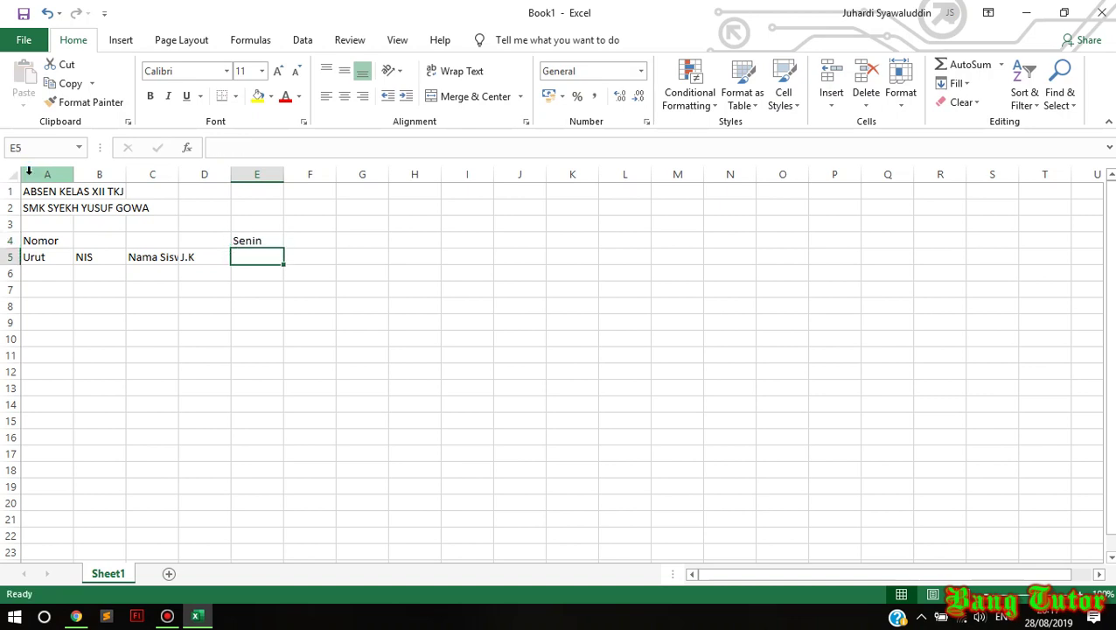
{"action": "type", "text": "1"}
{"action": "key", "text": "Tab"}
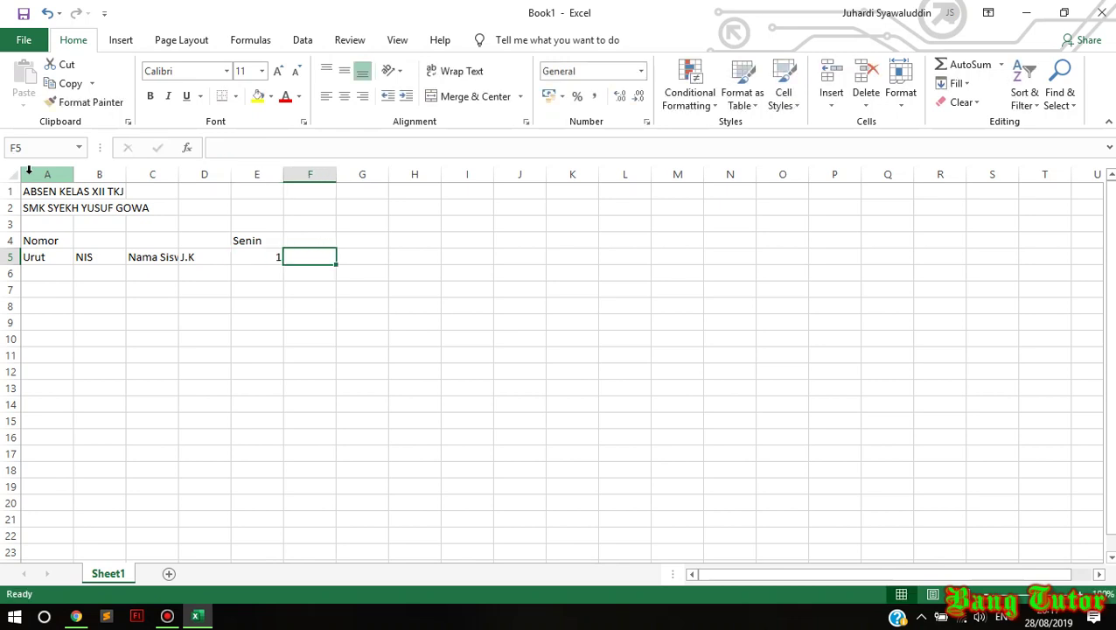
{"action": "type", "text": "2"}
{"action": "key", "text": "Tab"}
{"action": "type", "text": "3"}
{"action": "key", "text": "Tab"}
{"action": "type", "text": "5"}
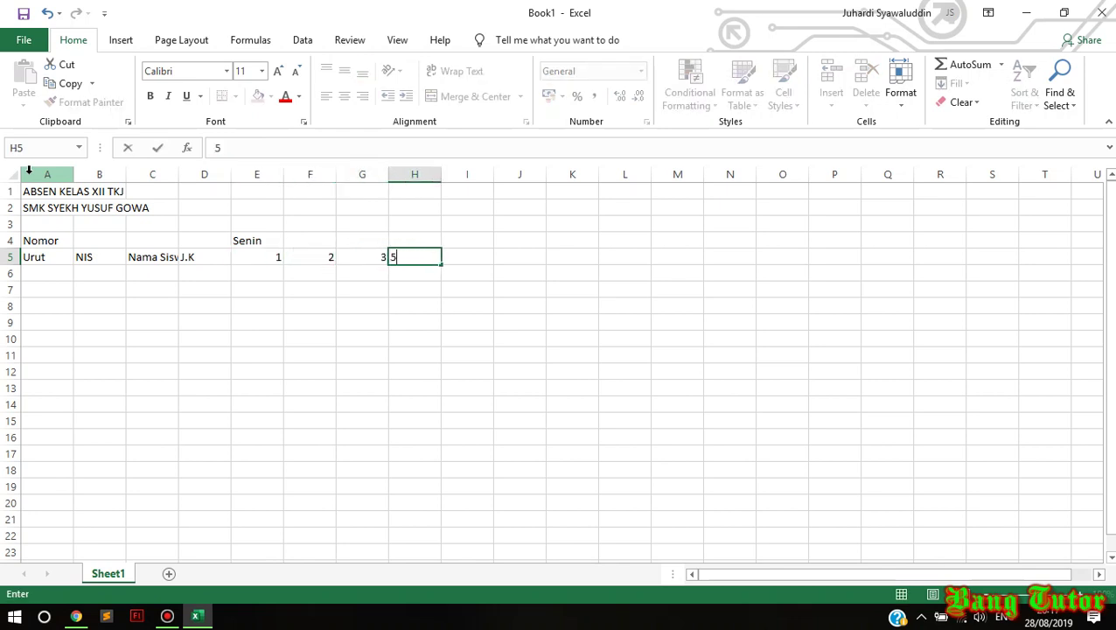
{"action": "key", "text": "Tab"}
{"action": "key", "text": "Left"}
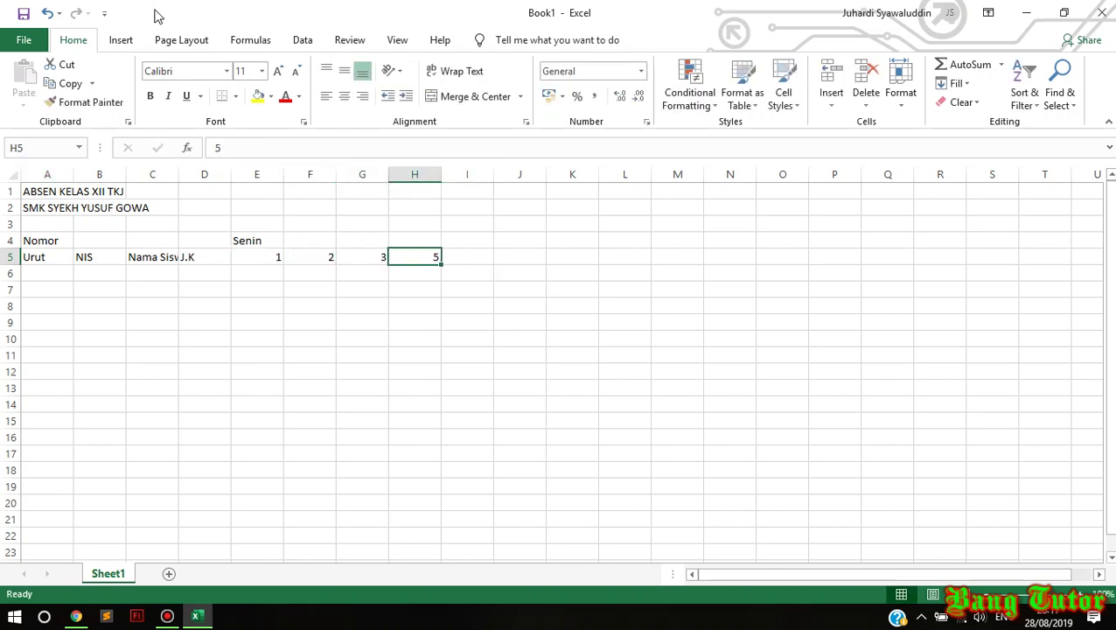
{"action": "type", "text": "4"}
{"action": "key", "text": "Tab"}
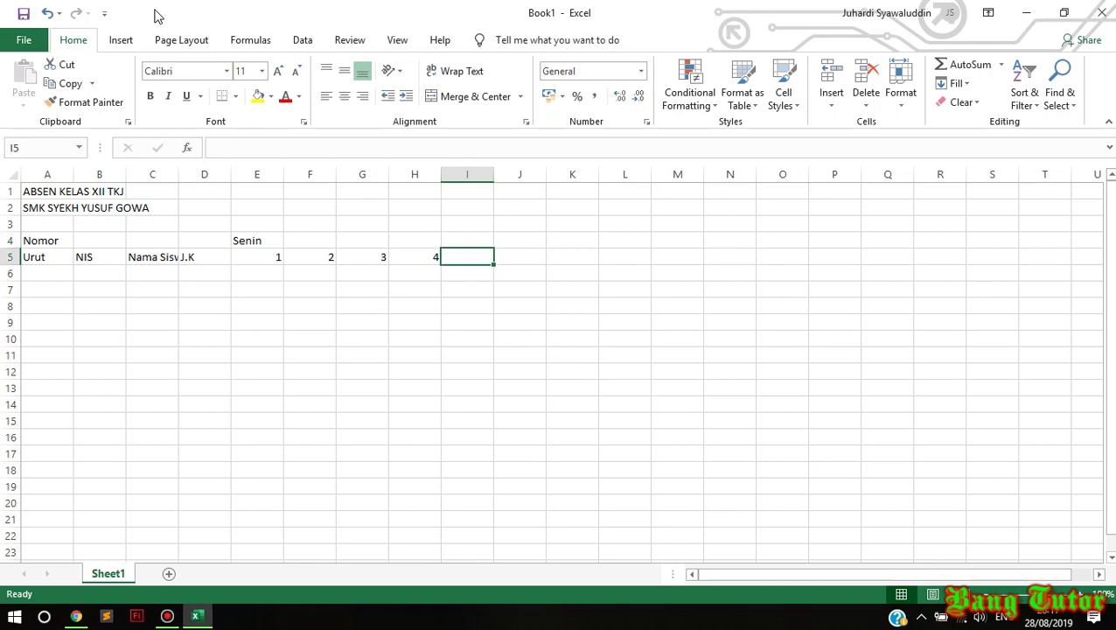
Add Selasa in I4 with session numbers 1–4 in I5:L5.
{"action": "key", "text": "Up"}
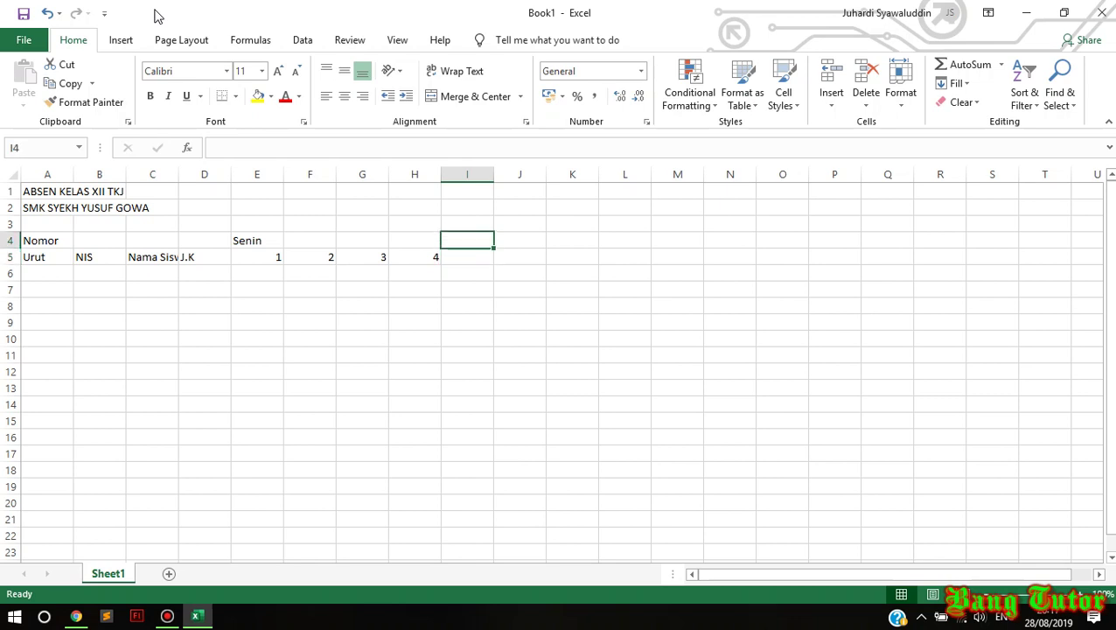
{"action": "type", "text": "Seal"}
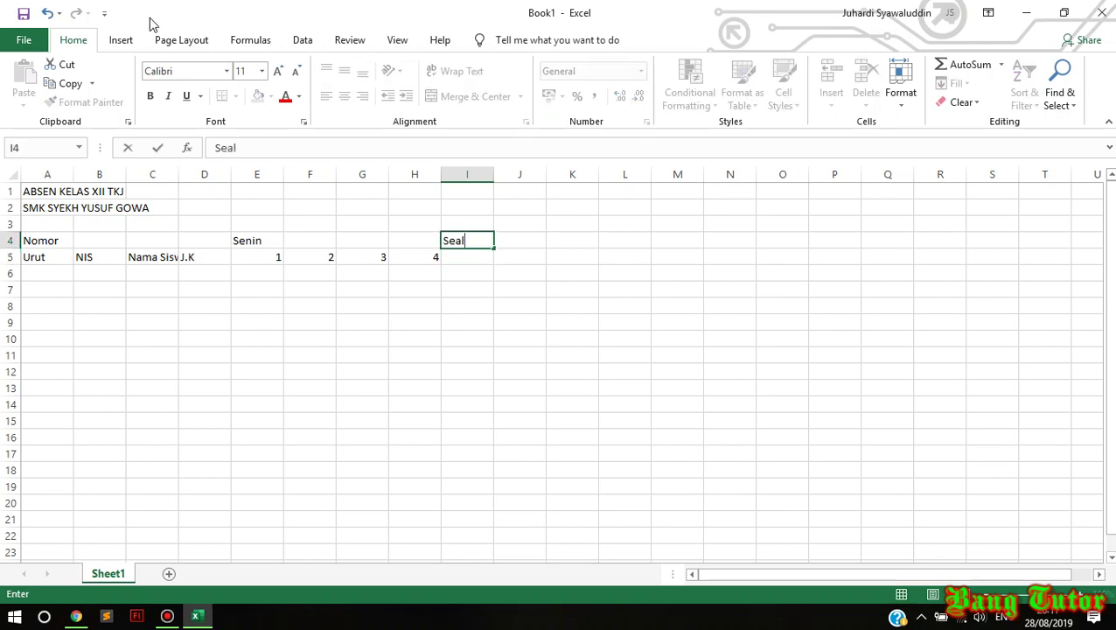
{"action": "key", "text": "BackSpace"}
{"action": "key", "text": "BackSpace"}
{"action": "type", "text": "lasa"}
{"action": "key", "text": "Return"}
{"action": "type", "text": "1"}
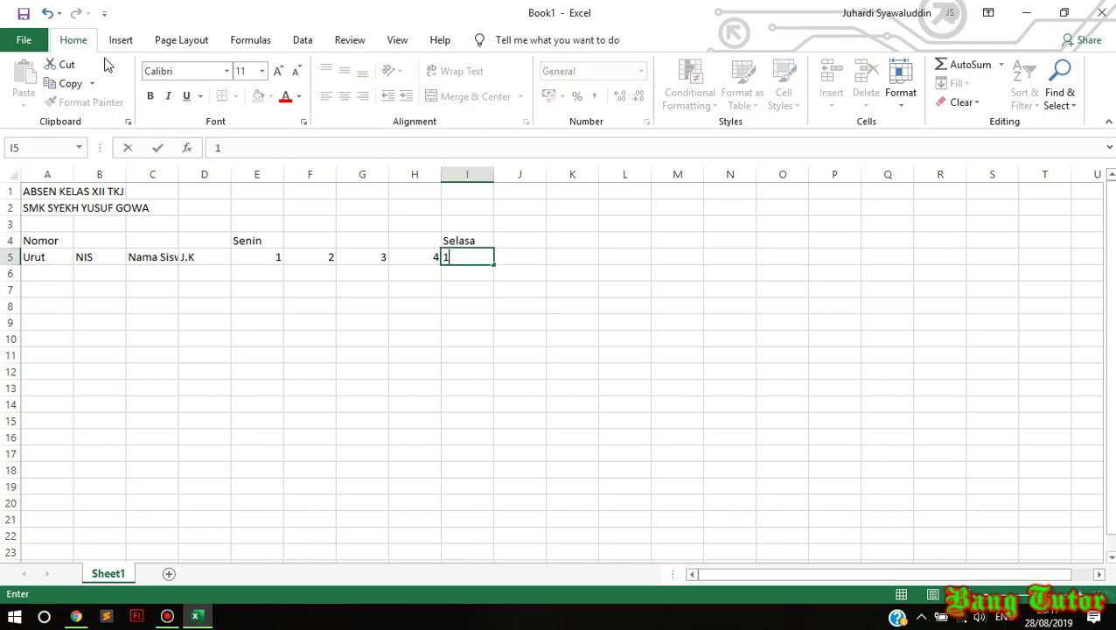
{"action": "key", "text": "Tab"}
{"action": "type", "text": "2"}
{"action": "key", "text": "Tab"}
{"action": "type", "text": "3"}
{"action": "key", "text": "Tab"}
{"action": "type", "text": "4"}
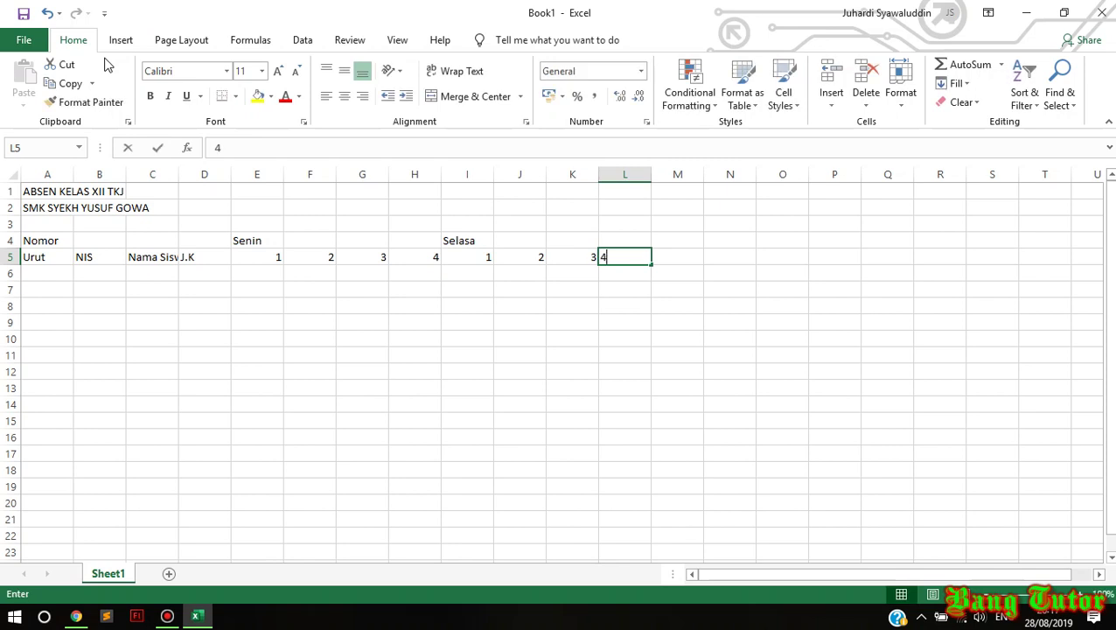
{"action": "key", "text": "Tab"}
Add Rabu in M4 with its session numbers in row 5.
{"action": "key", "text": "Up"}
{"action": "type", "text": "R"}
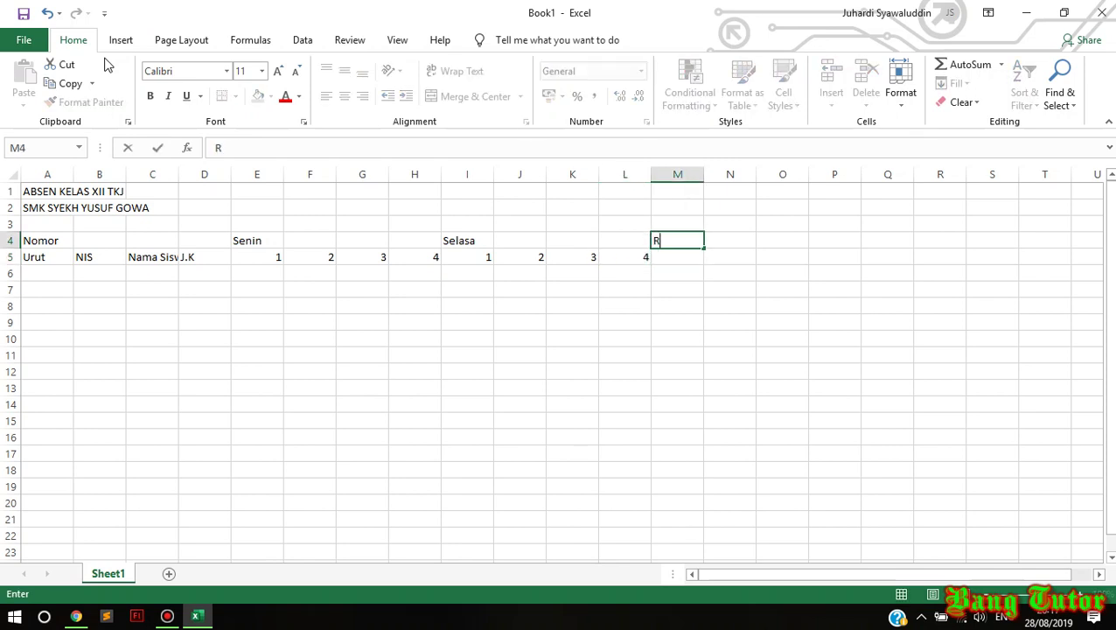
{"action": "type", "text": "abu"}
{"action": "key", "text": "Return"}
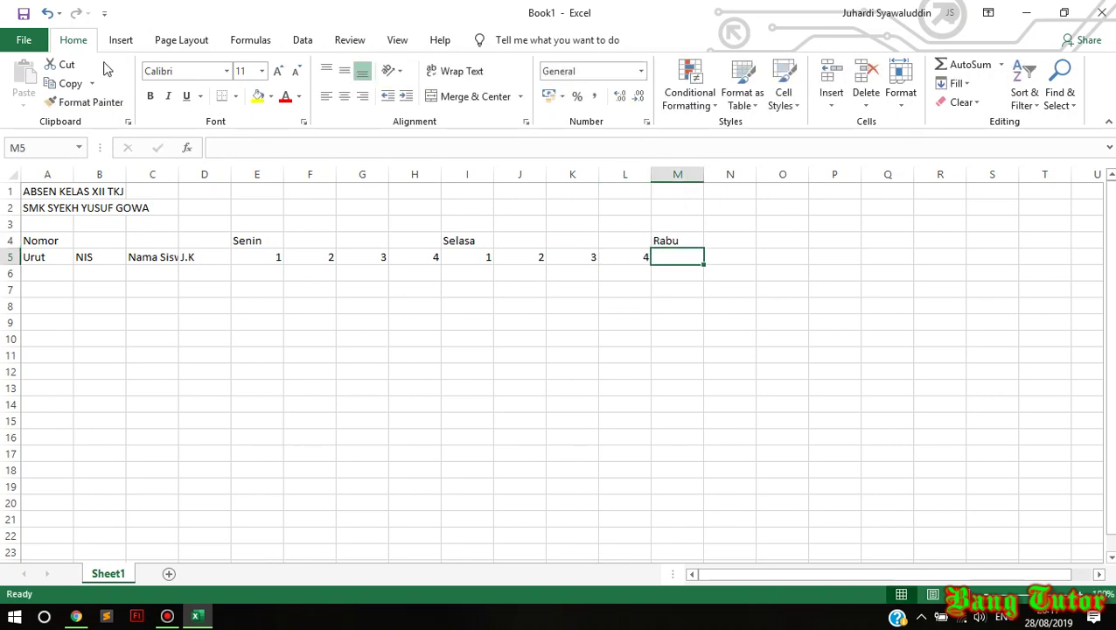
{"action": "type", "text": "1"}
{"action": "key", "text": "Tab"}
{"action": "type", "text": "2"}
{"action": "key", "text": "Tab"}
{"action": "type", "text": "3"}
{"action": "key", "text": "Tab"}
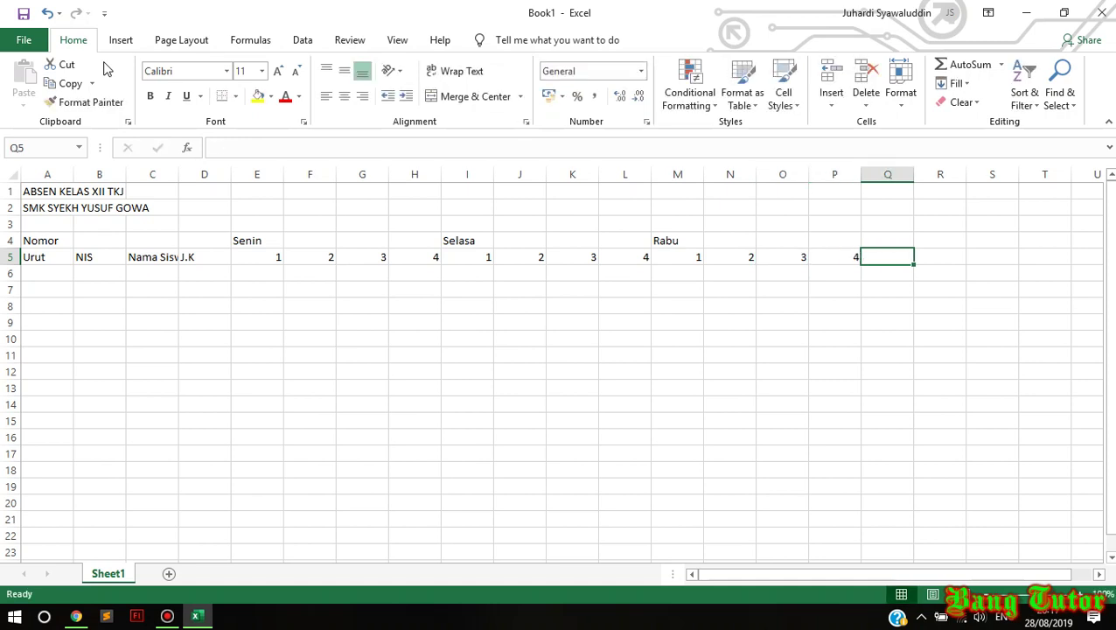
Add Kamis in Q4 with session numbers 1–4 in Q5:T5.
{"action": "key", "text": "Up"}
{"action": "type", "text": "Kamis"}
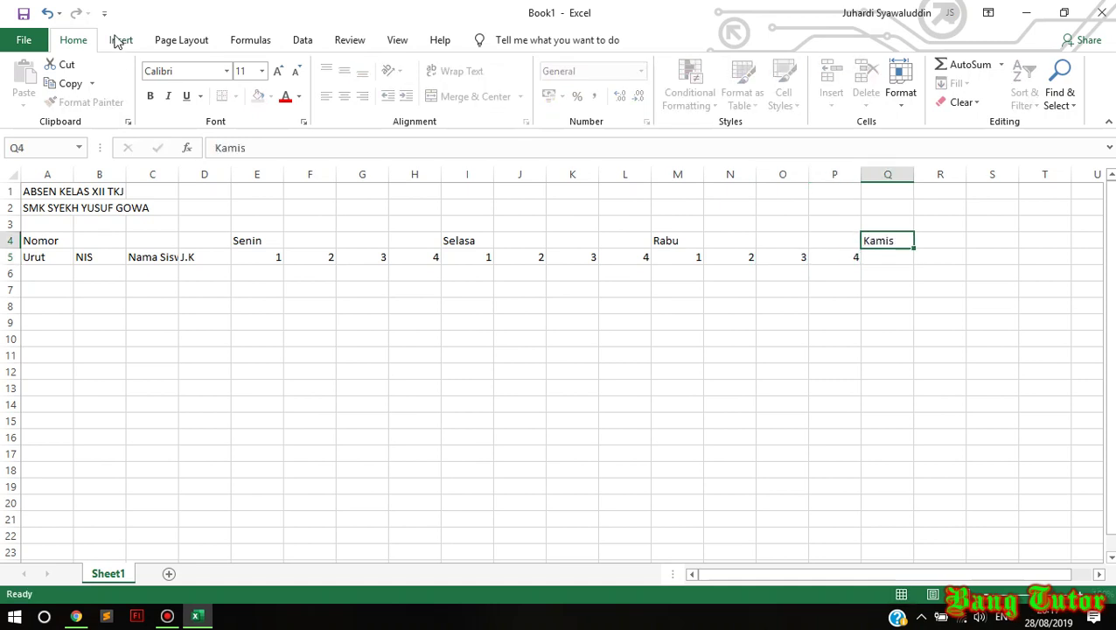
{"action": "key", "text": "Tab"}
{"action": "key", "text": "Down"}
{"action": "key", "text": "Left"}
{"action": "type", "text": "1"}
{"action": "key", "text": "Tab"}
{"action": "type", "text": "2"}
{"action": "key", "text": "Tab"}
{"action": "type", "text": "3"}
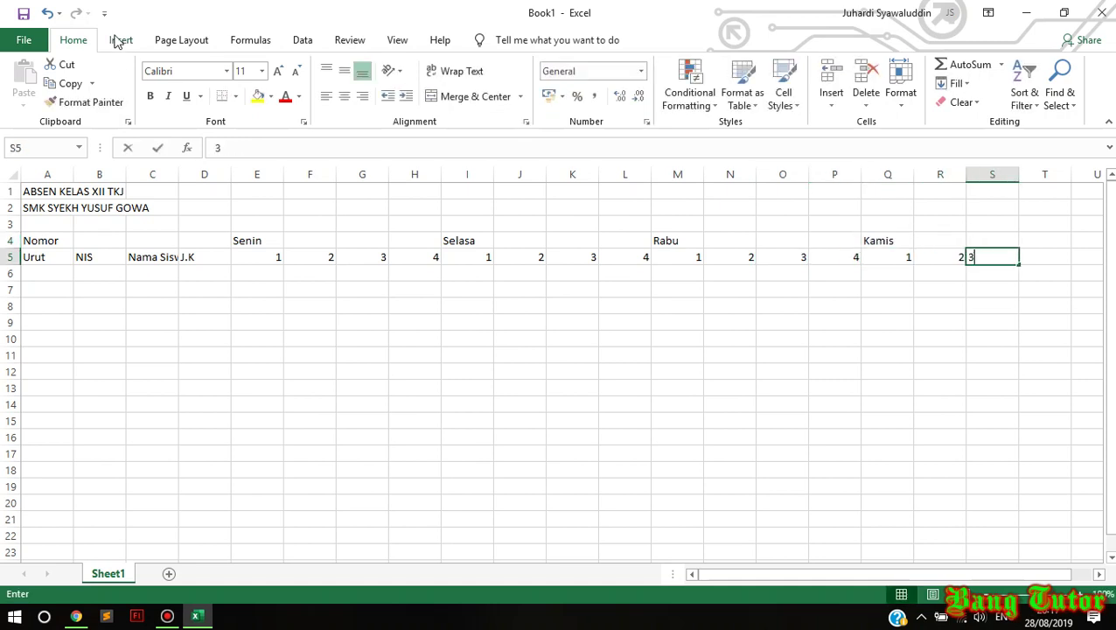
{"action": "key", "text": "Tab"}
{"action": "type", "text": "4"}
{"action": "key", "text": "Tab"}
Add Jum'at in U4 with session numbers 1–4 in U5:X5.
{"action": "key", "text": "Up"}
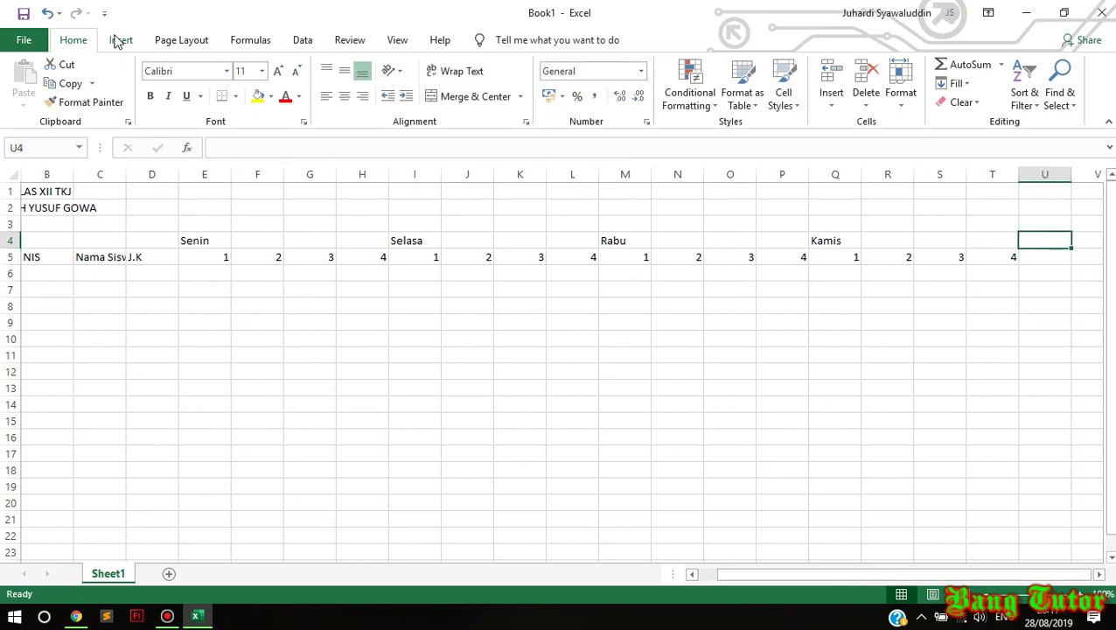
{"action": "type", "text": "Ju"}
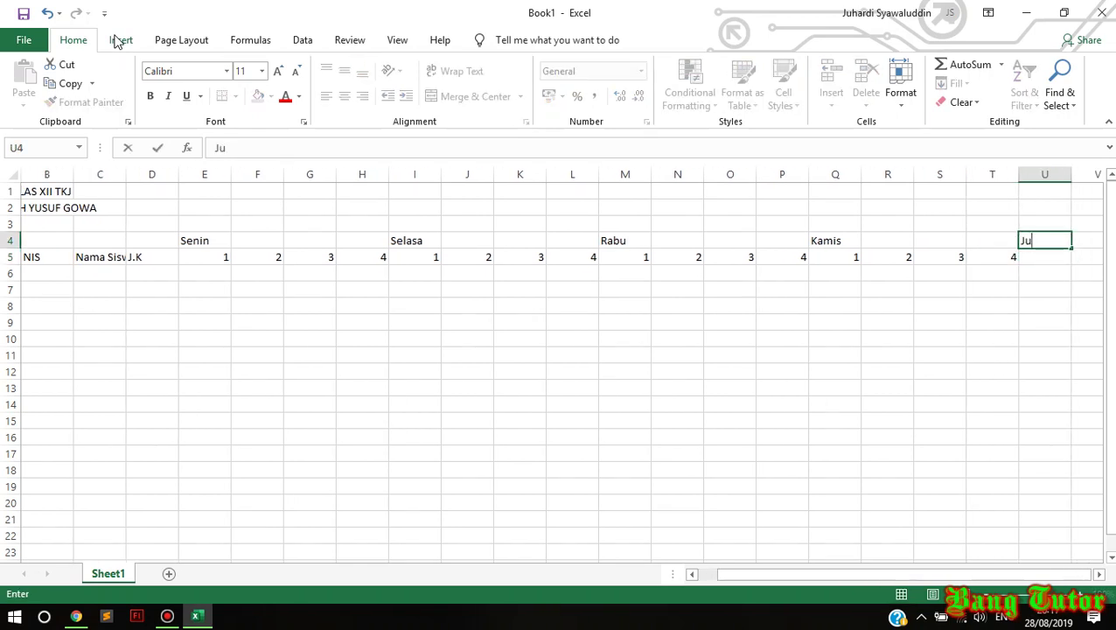
{"action": "type", "text": "m'at"}
{"action": "key", "text": "Return"}
{"action": "type", "text": "1"}
{"action": "key", "text": "Tab"}
{"action": "type", "text": "2"}
{"action": "key", "text": "Tab"}
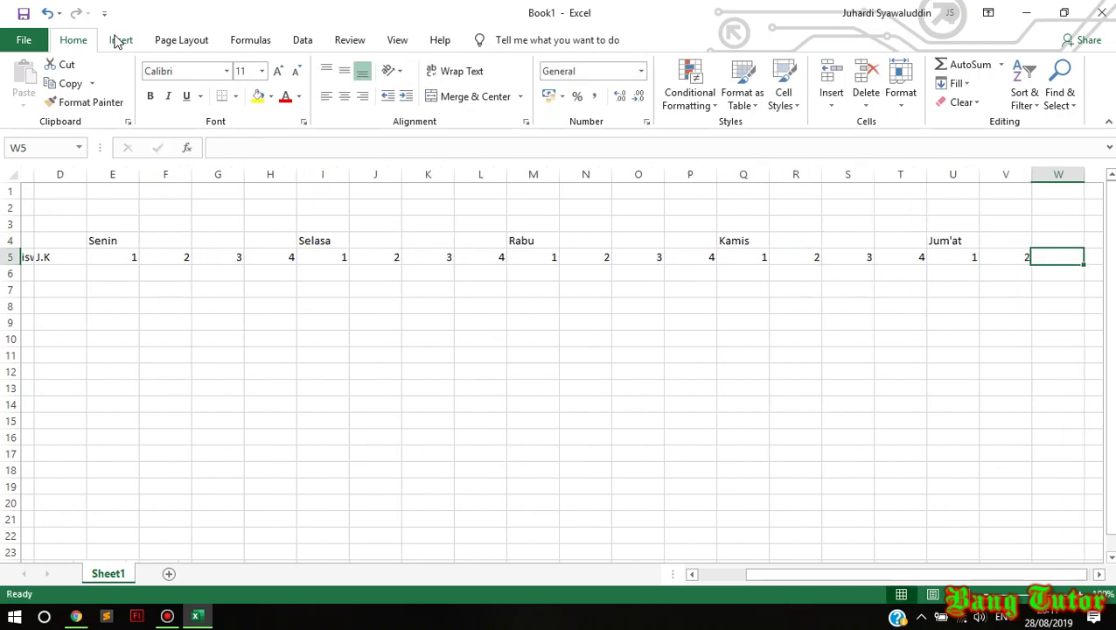
{"action": "type", "text": "3"}
{"action": "key", "text": "Tab"}
{"action": "type", "text": "4"}
{"action": "key", "text": "Up"}
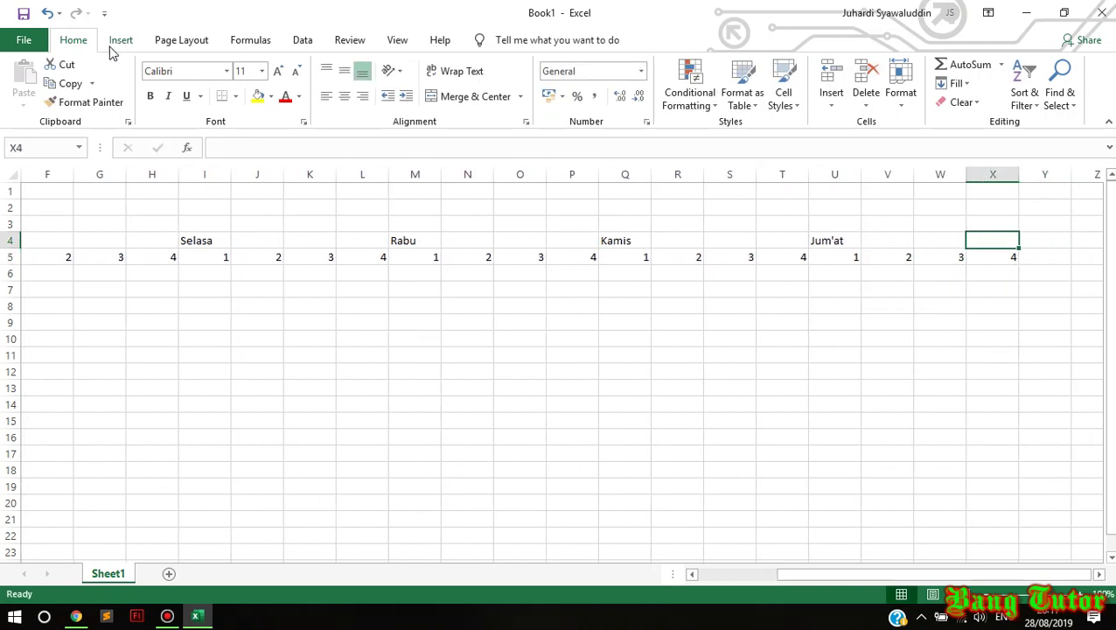
{"action": "key", "text": "Left"}
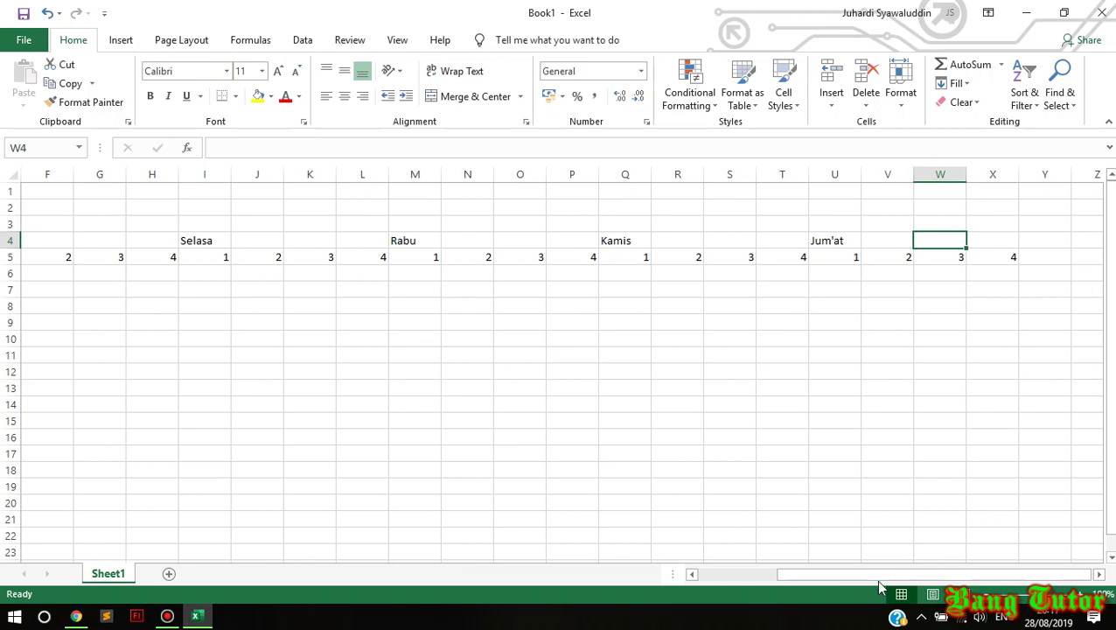
Merge and centre the Nomor heading across A4:B4.
{"action": "left_click_drag", "start_coordinate": [829, 579], "coordinate": [755, 553]}
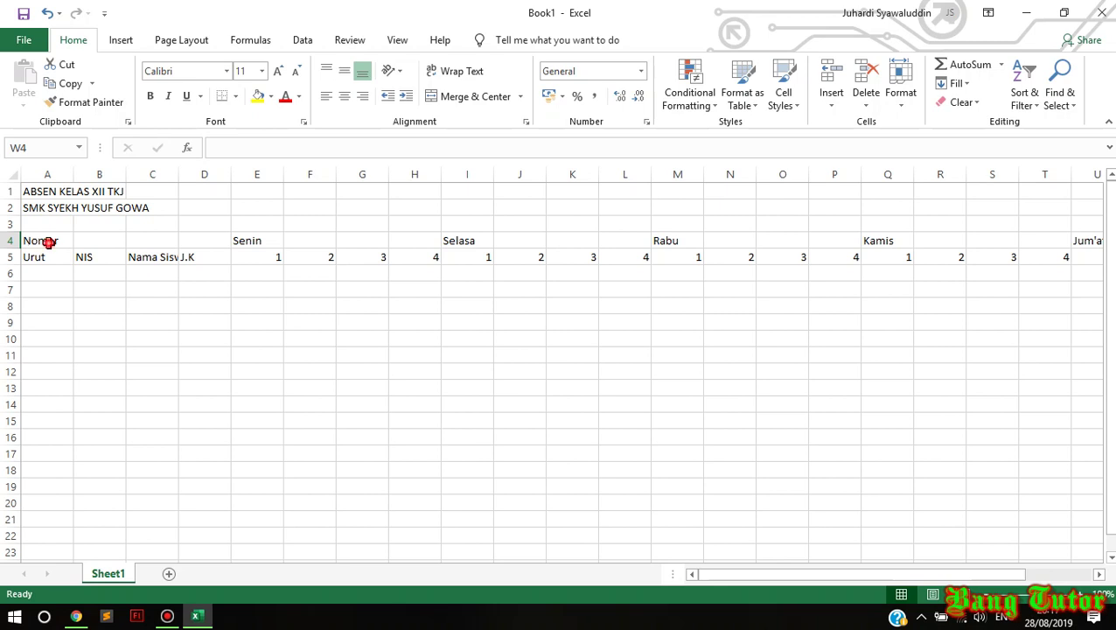
{"action": "left_click", "coordinate": [46, 240]}
{"action": "left_click", "coordinate": [70, 303]}
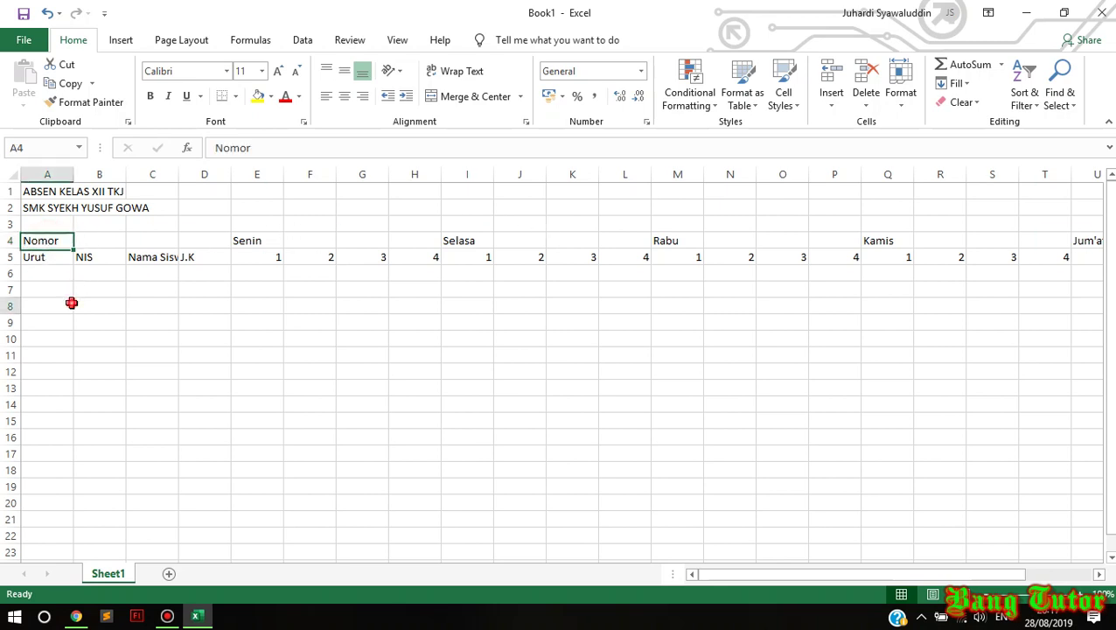
{"action": "left_click_drag", "start_coordinate": [35, 241], "coordinate": [87, 244]}
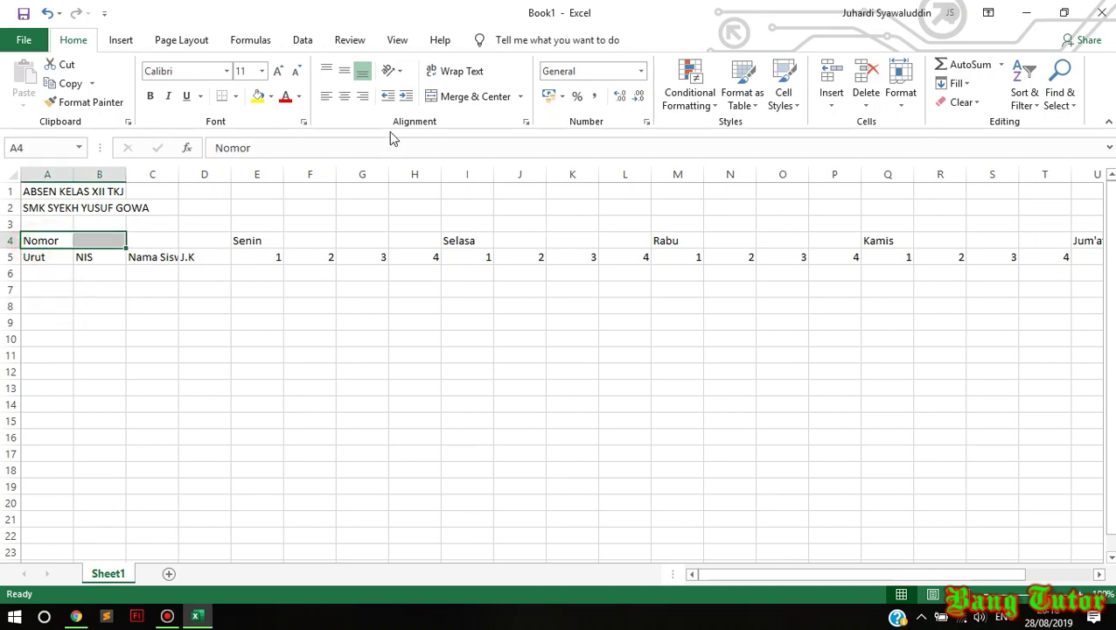
{"action": "left_click", "coordinate": [468, 99]}
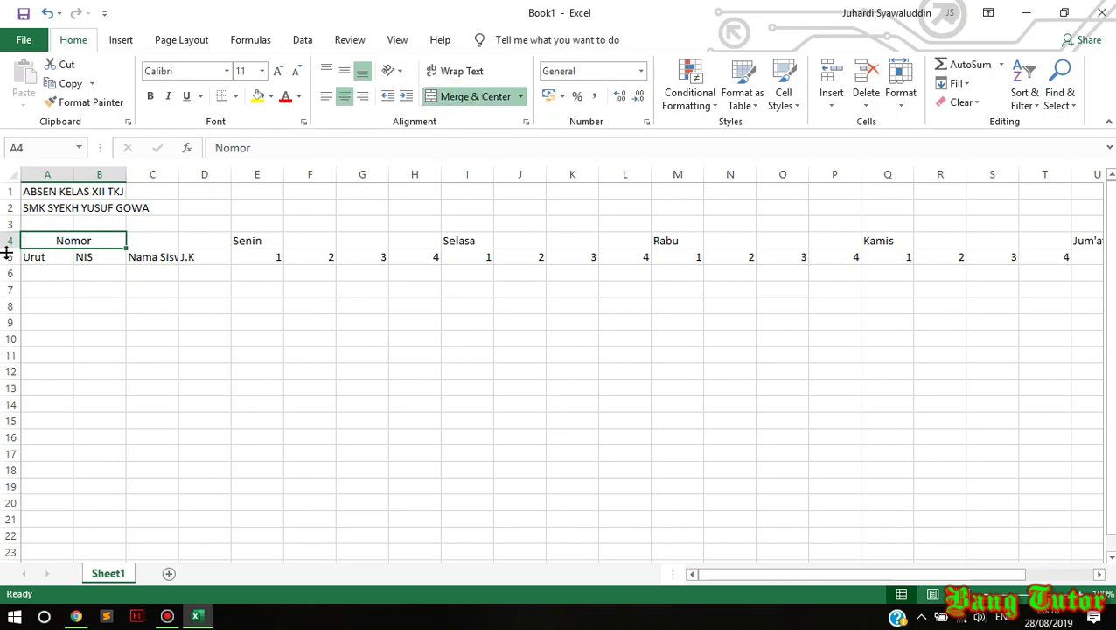
Merge Nama Siswa into C4:C5, widen column C and narrow column A.
{"action": "left_click", "coordinate": [44, 259]}
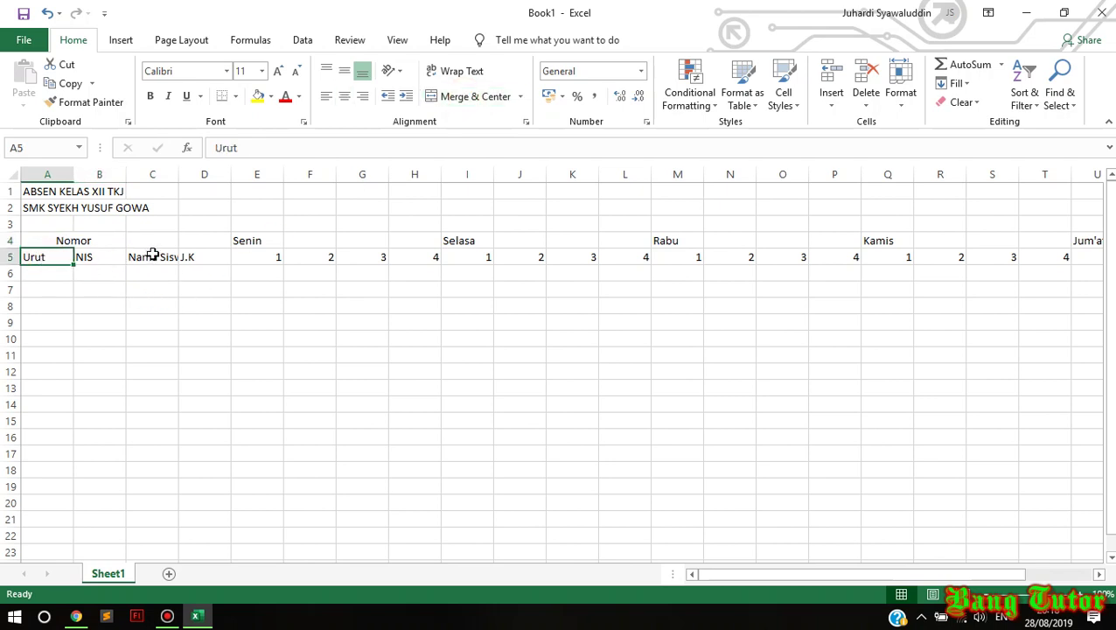
{"action": "left_click_drag", "start_coordinate": [152, 237], "coordinate": [152, 256]}
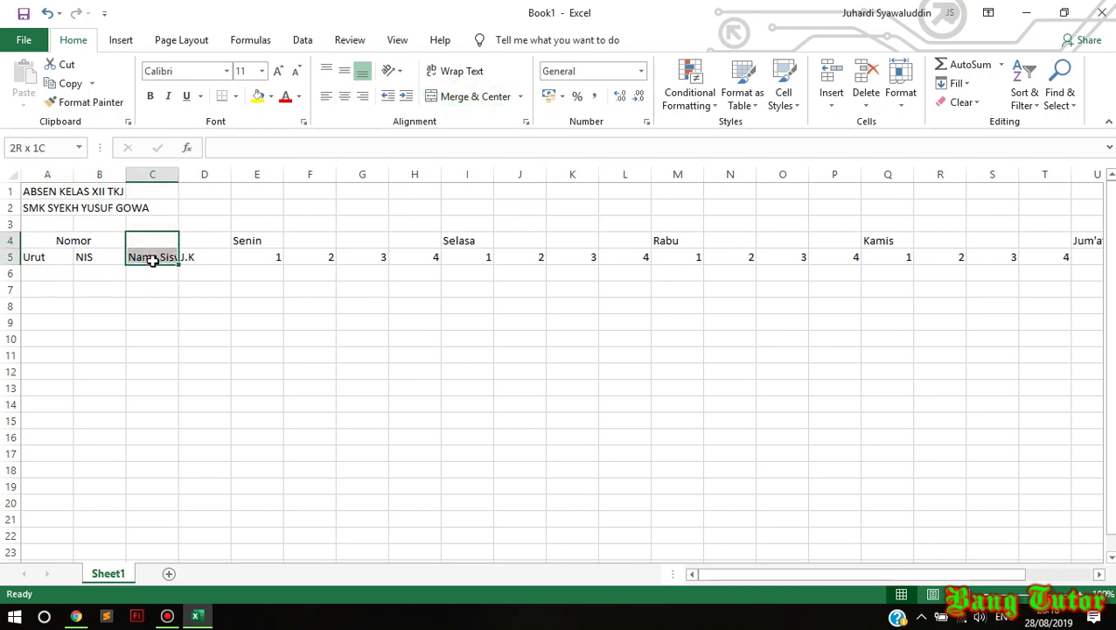
{"action": "left_click", "coordinate": [473, 96]}
{"action": "left_click_drag", "start_coordinate": [179, 174], "coordinate": [203, 174]}
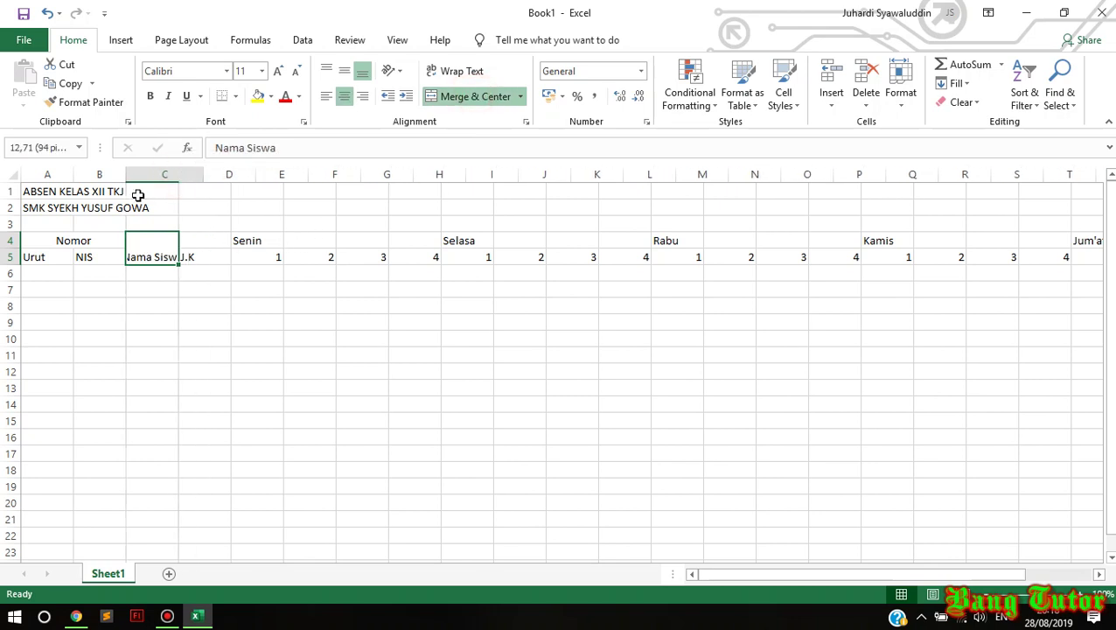
{"action": "mouse_move", "coordinate": [74, 174]}
{"action": "left_mouse_down"}
{"action": "mouse_move", "coordinate": [46, 175]}
{"action": "mouse_move", "coordinate": [134, 177]}
{"action": "left_mouse_up"}
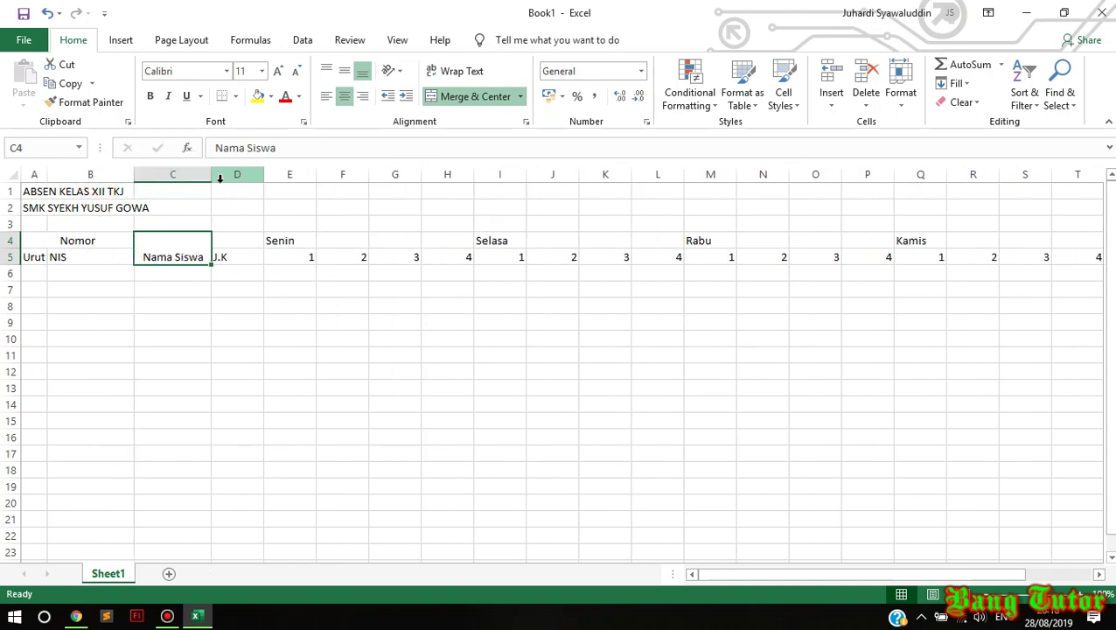
Widen column C to 28.29 and narrow column D to 6.29 to fit J.K.
{"action": "left_click_drag", "start_coordinate": [214, 181], "coordinate": [296, 175]}
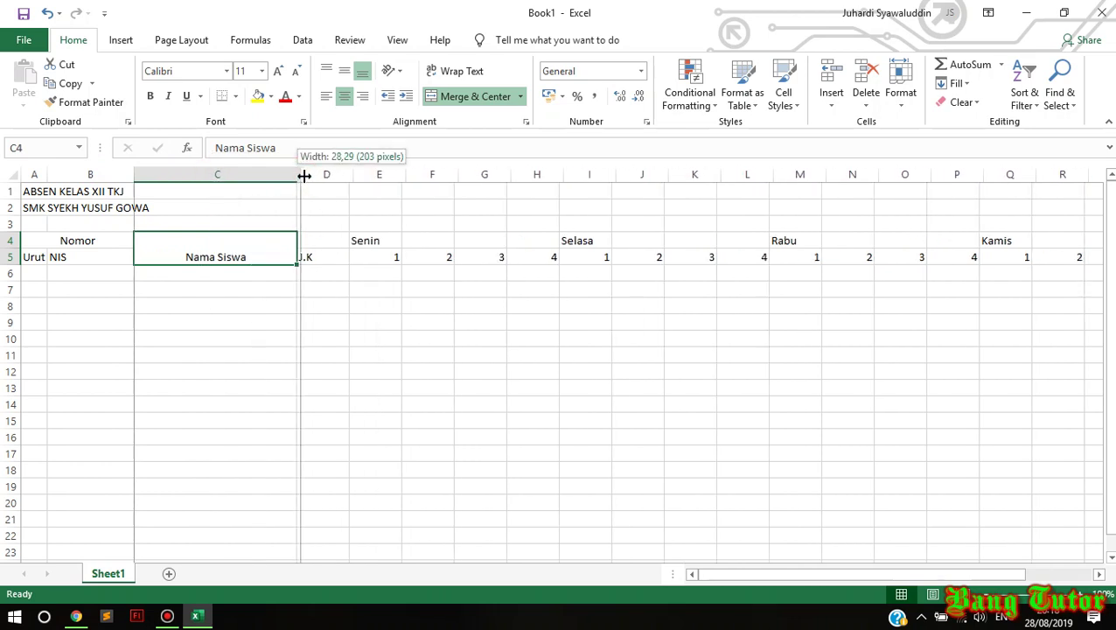
{"action": "left_click_drag", "start_coordinate": [298, 176], "coordinate": [347, 177]}
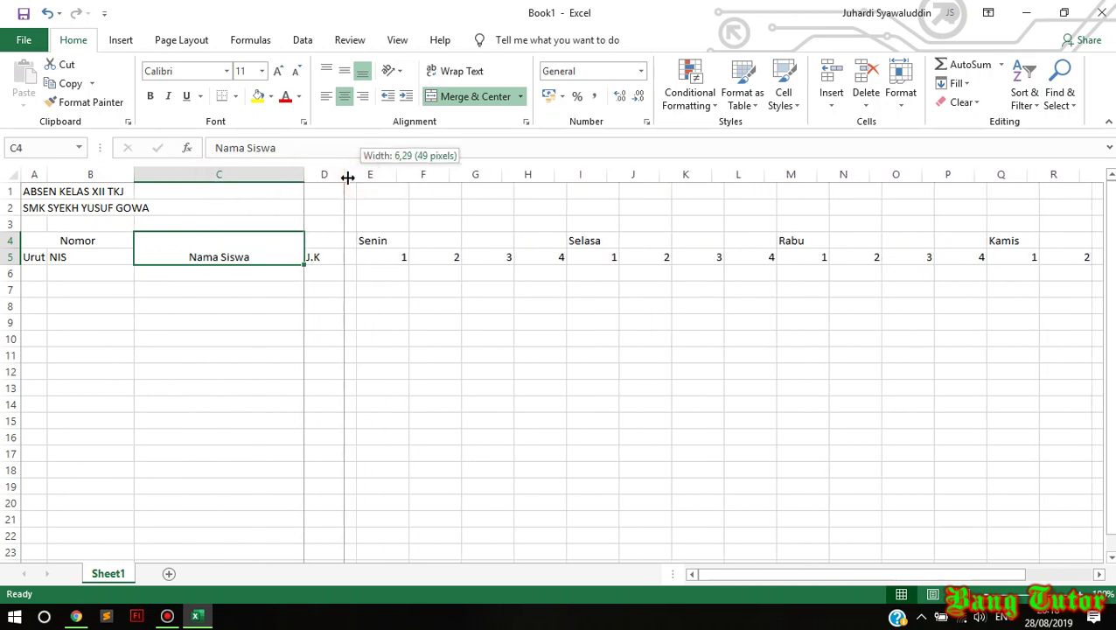
{"action": "left_click_drag", "start_coordinate": [361, 255], "coordinate": [547, 257]}
{"action": "left_click", "coordinate": [394, 300]}
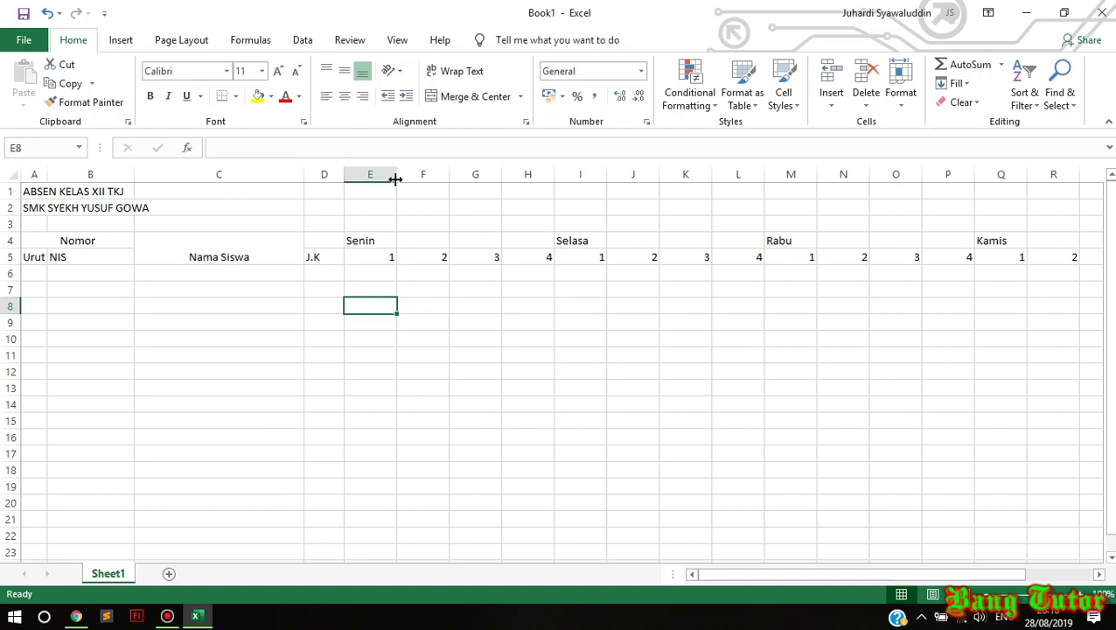
Narrow column E and rework the row 5 session numbers under the Senin heading.
{"action": "left_click_drag", "start_coordinate": [396, 179], "coordinate": [382, 179]}
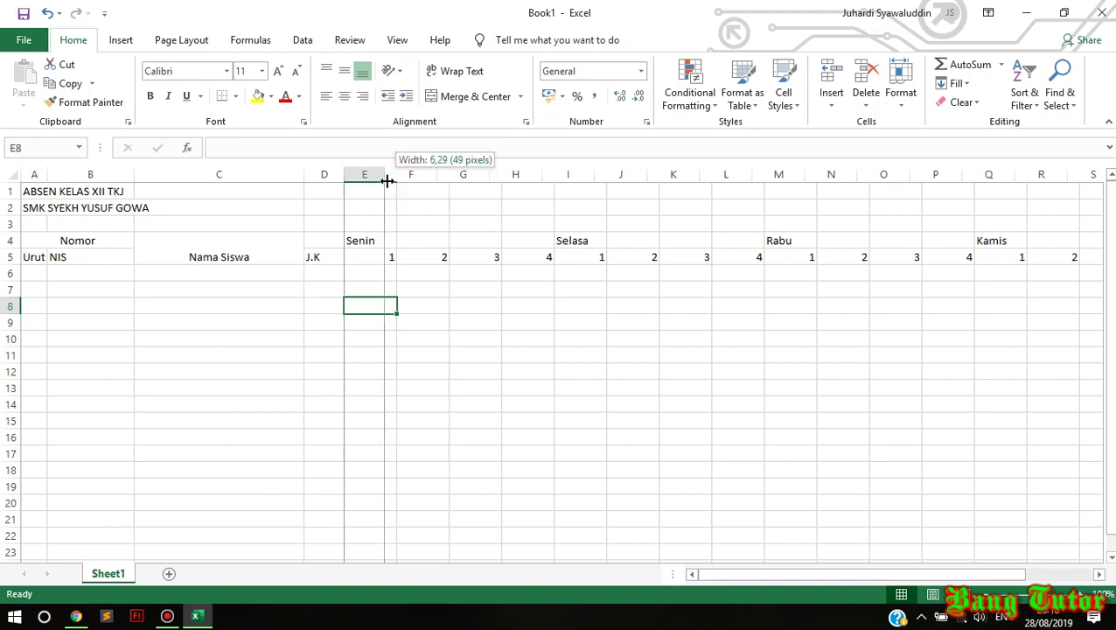
{"action": "left_click", "coordinate": [363, 258]}
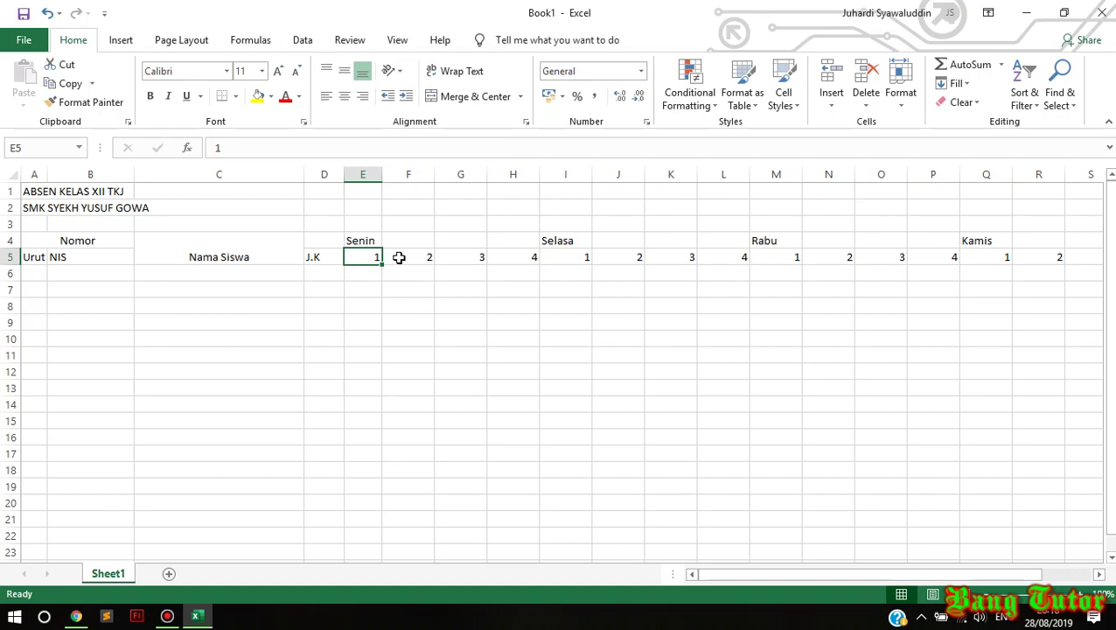
{"action": "left_click_drag", "start_coordinate": [369, 261], "coordinate": [462, 267]}
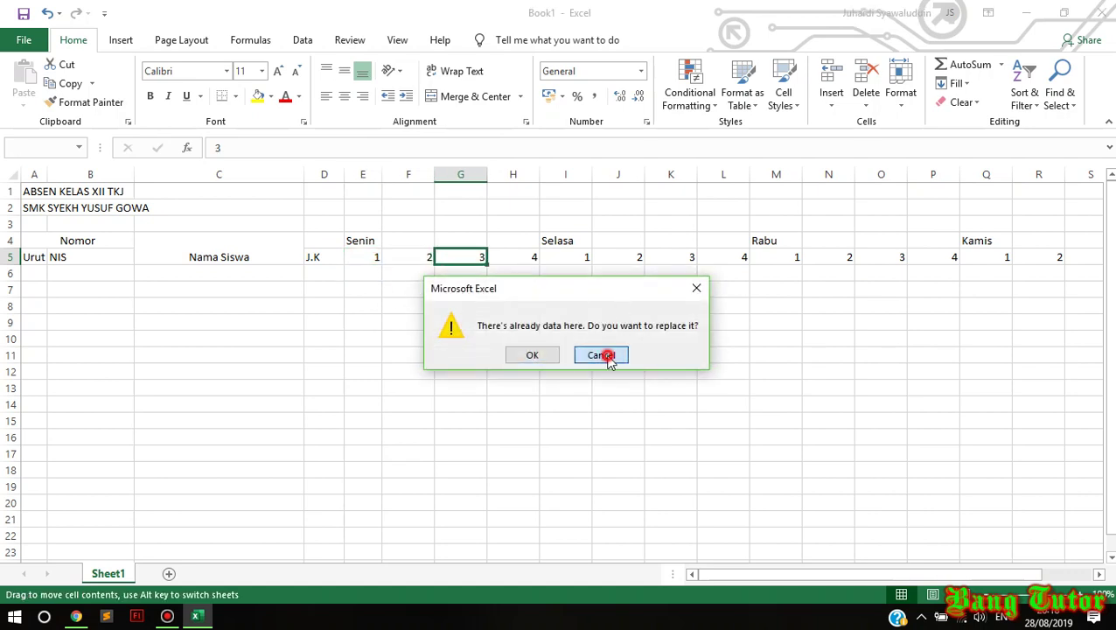
{"action": "left_click", "coordinate": [607, 354]}
{"action": "left_click_drag", "start_coordinate": [362, 257], "coordinate": [738, 260]}
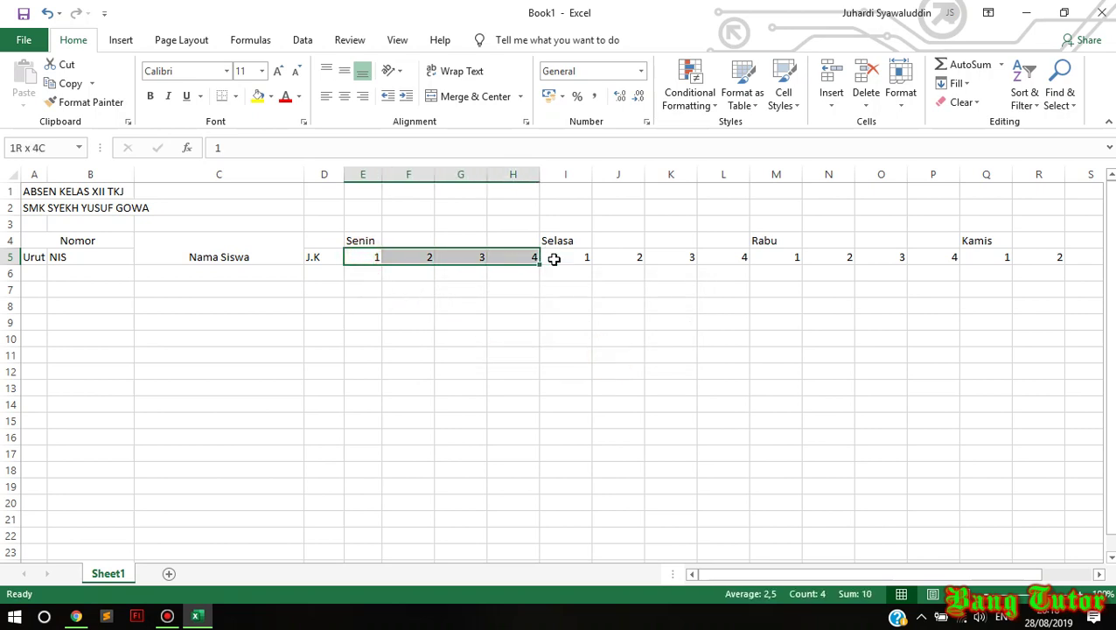
{"action": "left_click", "coordinate": [379, 369]}
{"action": "left_click", "coordinate": [368, 257]}
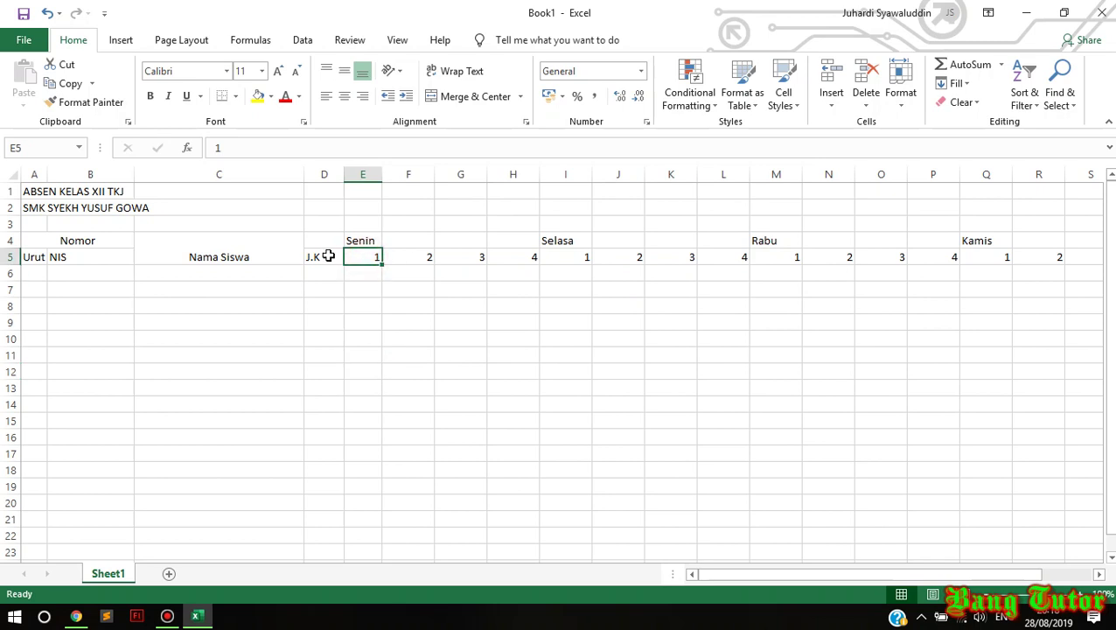
{"action": "left_click", "coordinate": [358, 240]}
{"action": "left_click", "coordinate": [360, 256]}
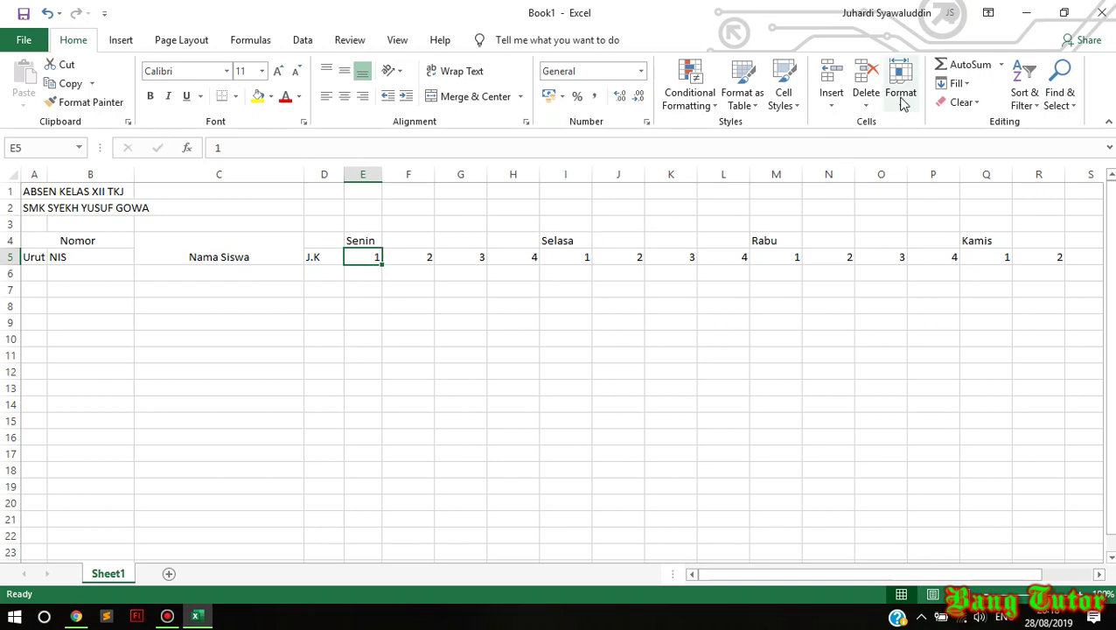
{"action": "left_click", "coordinate": [77, 44]}
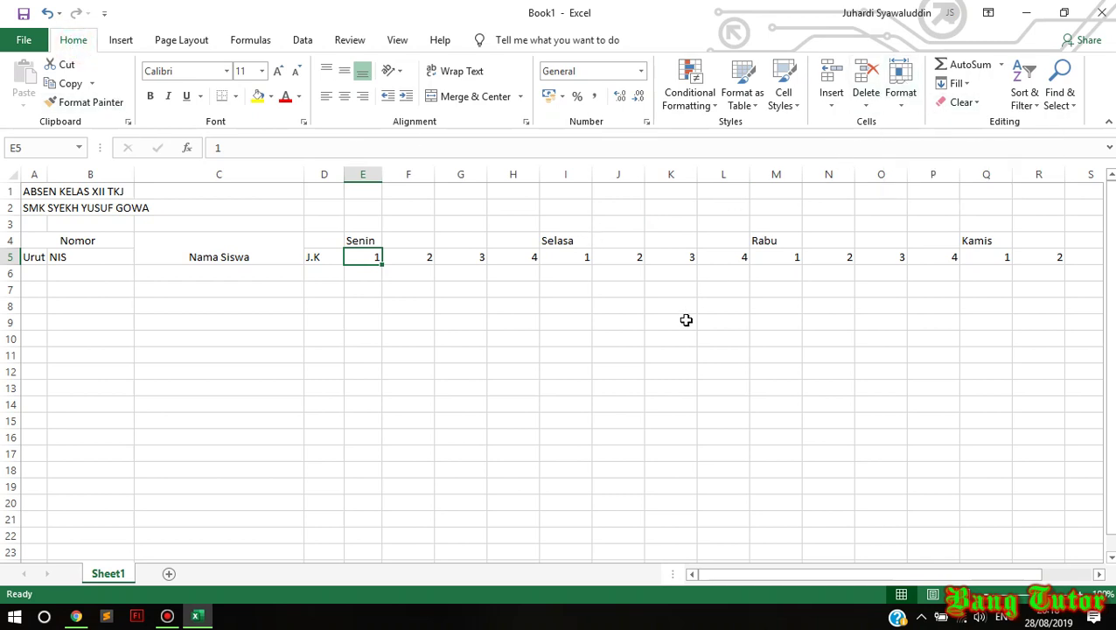
{"action": "left_click", "coordinate": [412, 350]}
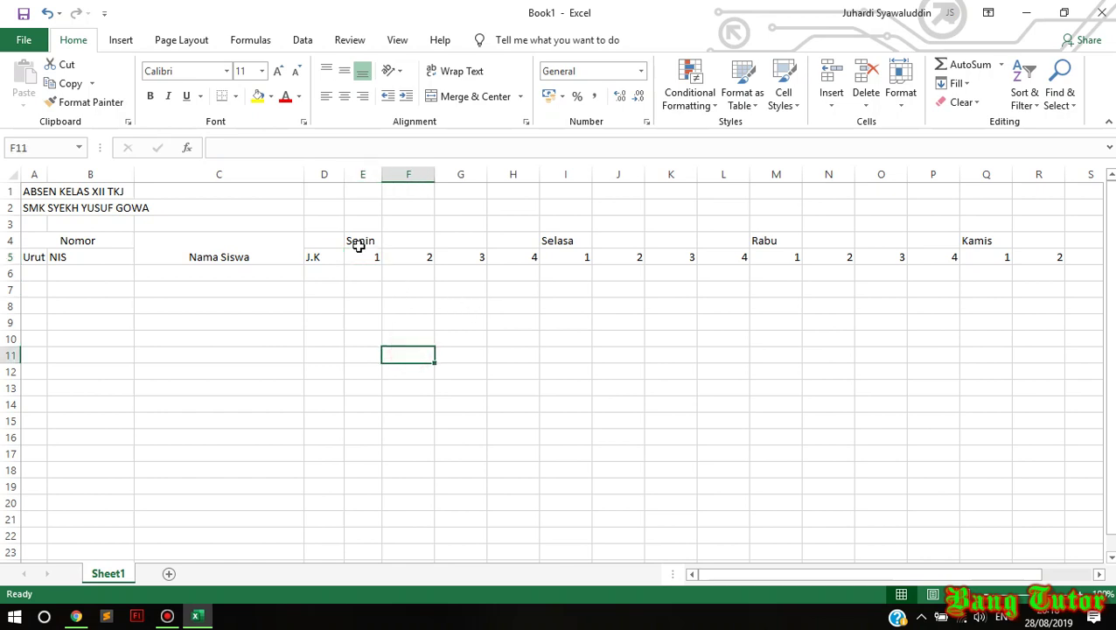
Set the day-session columns from E onward to a column width of 4.
{"action": "left_click_drag", "start_coordinate": [367, 242], "coordinate": [1035, 243]}
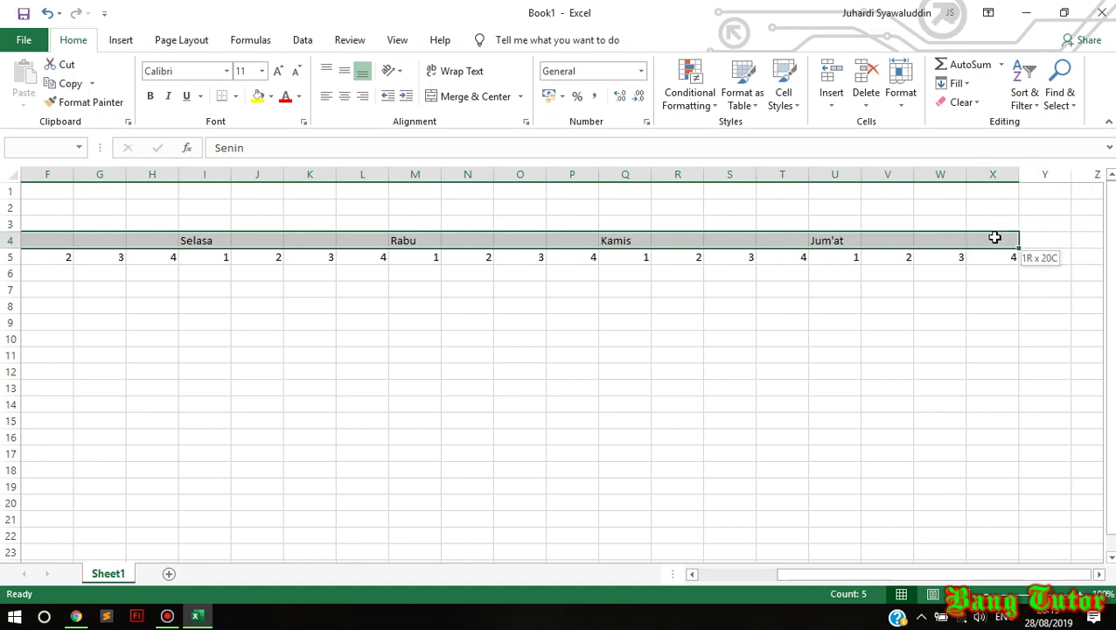
{"action": "left_click_drag", "start_coordinate": [1034, 243], "coordinate": [933, 238]}
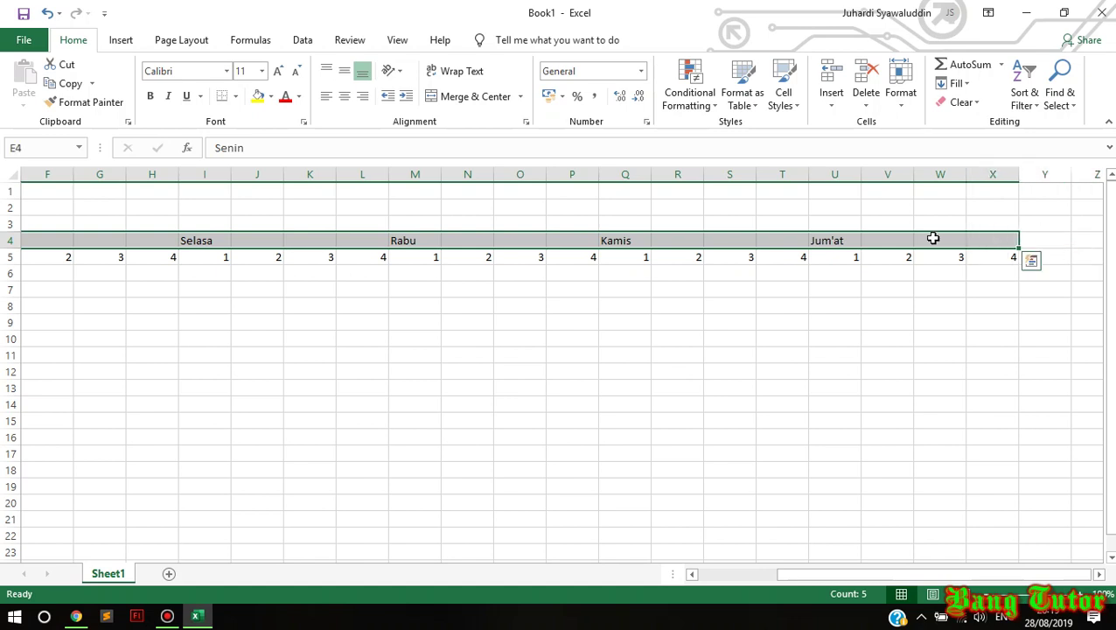
{"action": "left_click", "coordinate": [901, 97]}
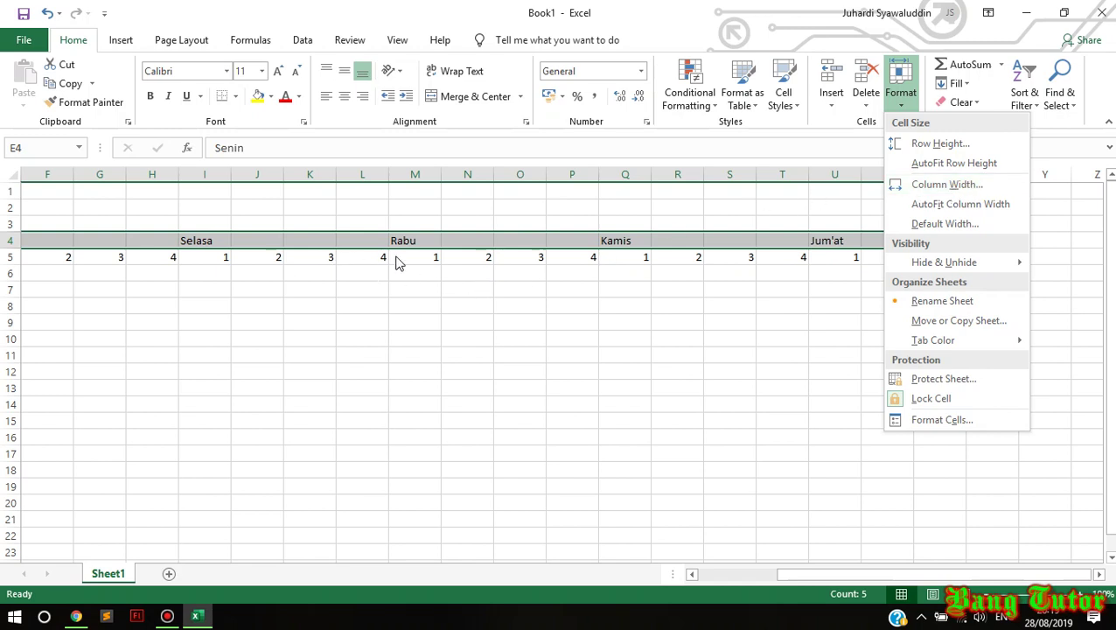
{"action": "left_click", "coordinate": [937, 188]}
{"action": "type", "text": "4"}
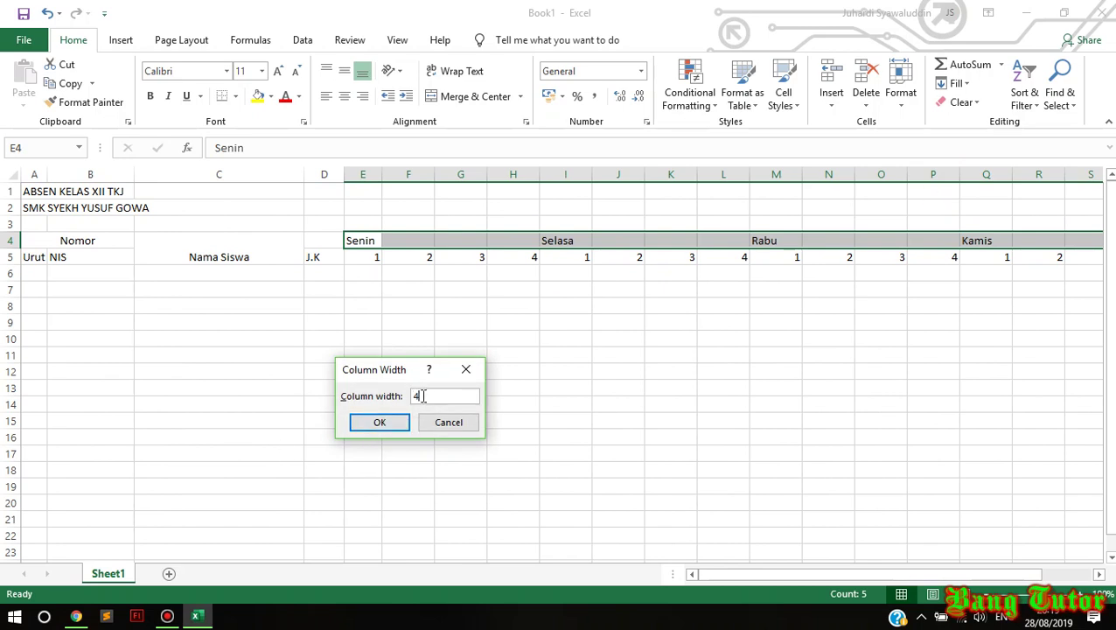
{"action": "left_click", "coordinate": [380, 421]}
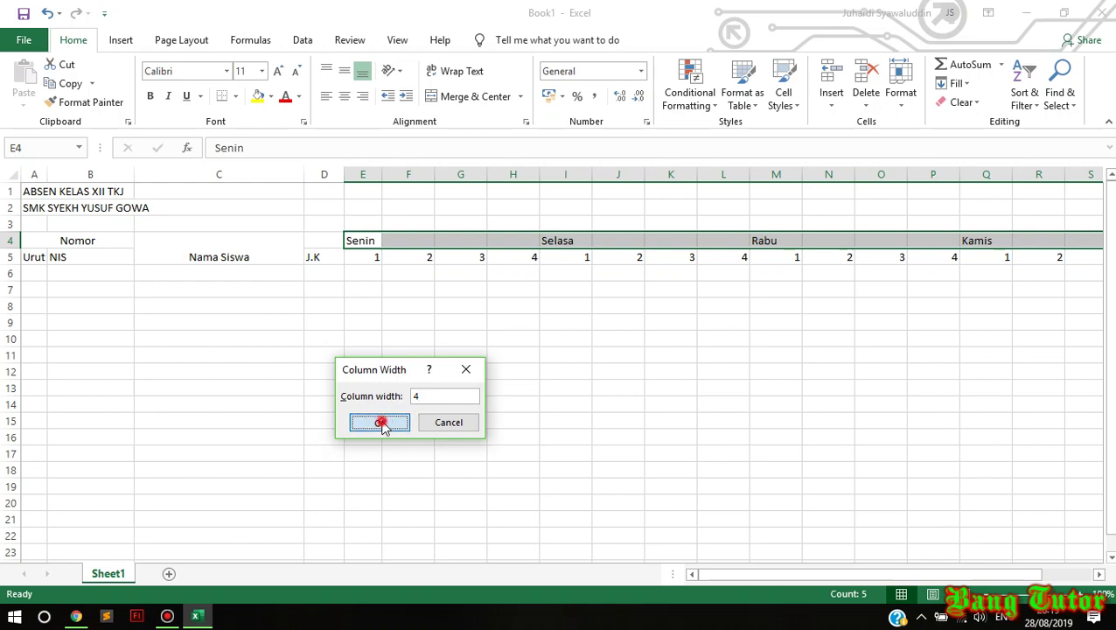
Reapply column width 4 to columns E–X and merge-centre Senin across E4:H4.
{"action": "left_click", "coordinate": [489, 287]}
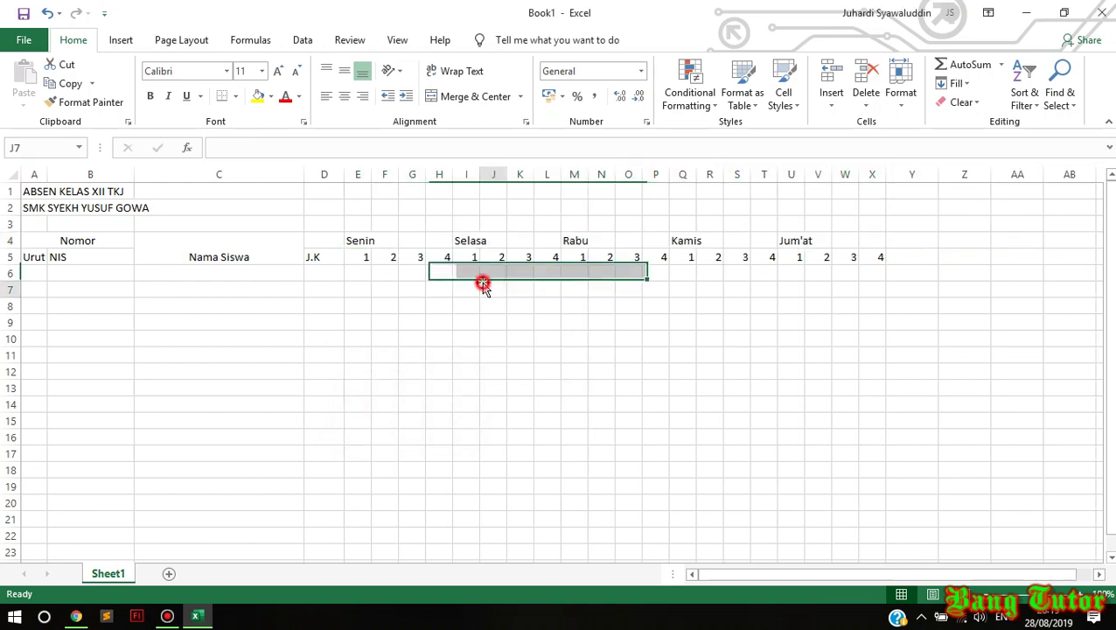
{"action": "left_click", "coordinate": [356, 242]}
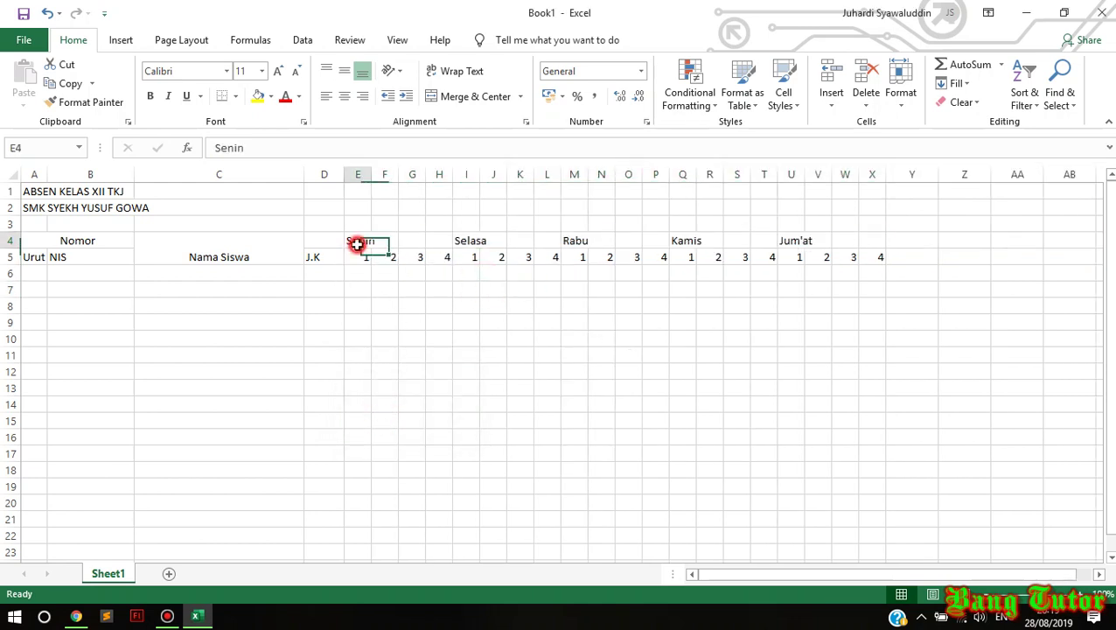
{"action": "left_click", "coordinate": [384, 302]}
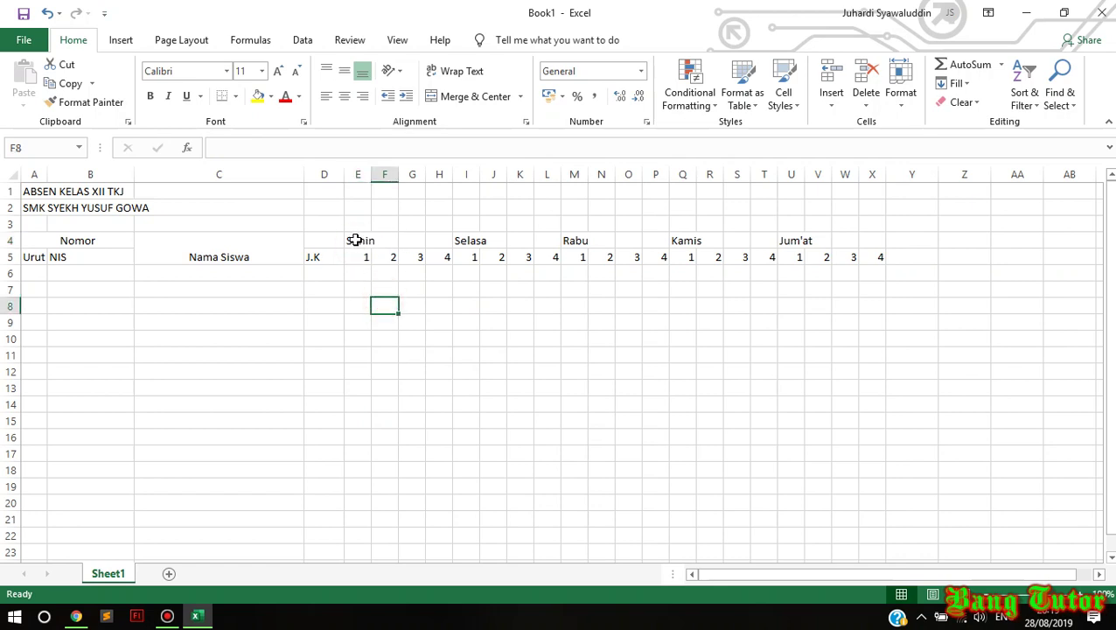
{"action": "left_click_drag", "start_coordinate": [356, 241], "coordinate": [874, 243]}
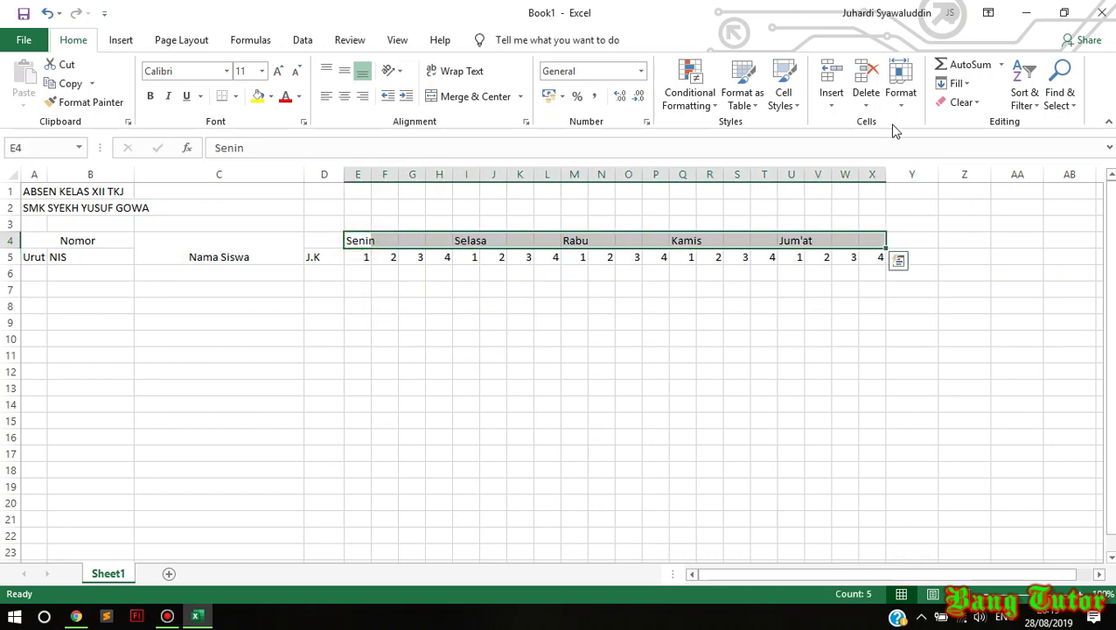
{"action": "left_click", "coordinate": [900, 87]}
{"action": "left_click", "coordinate": [905, 181]}
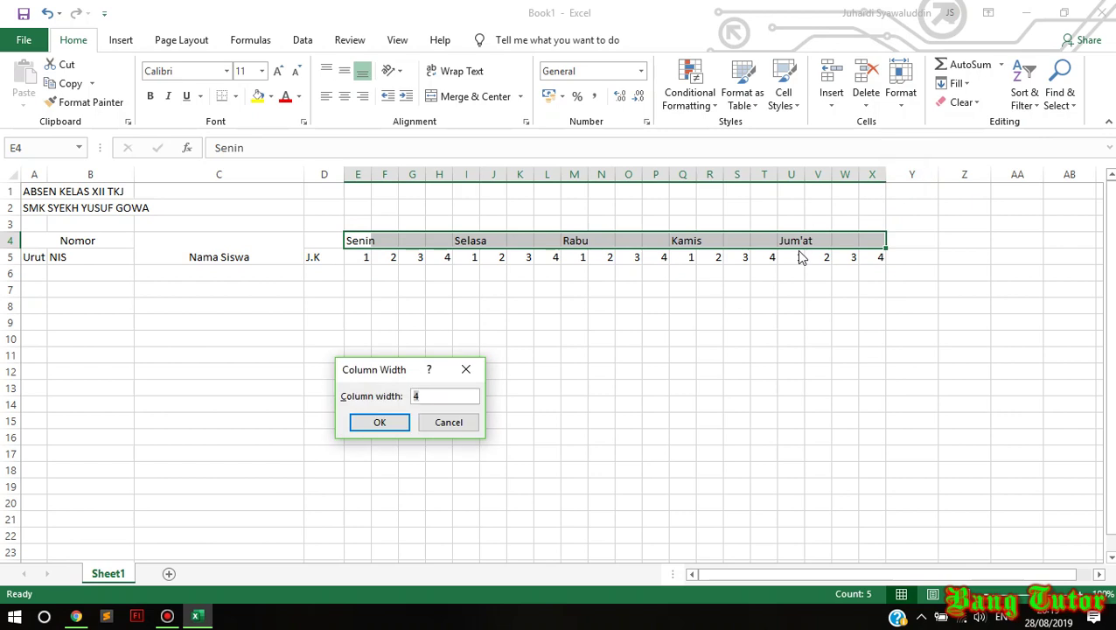
{"action": "key", "text": "Return"}
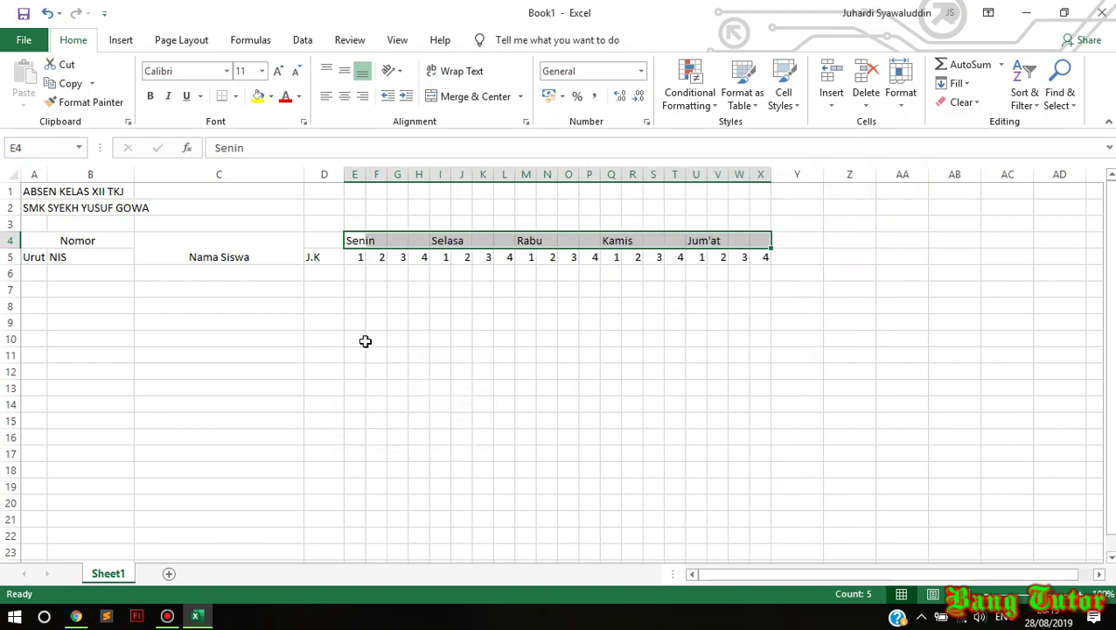
{"action": "left_click", "coordinate": [274, 349]}
{"action": "left_click_drag", "start_coordinate": [349, 242], "coordinate": [673, 243]}
{"action": "left_click", "coordinate": [475, 96]}
Merge and centre Selasa, Rabu, Kamis and Jum'at over their four-period columns I4:X4.
{"action": "left_click", "coordinate": [481, 97]}
{"action": "left_click", "coordinate": [475, 97]}
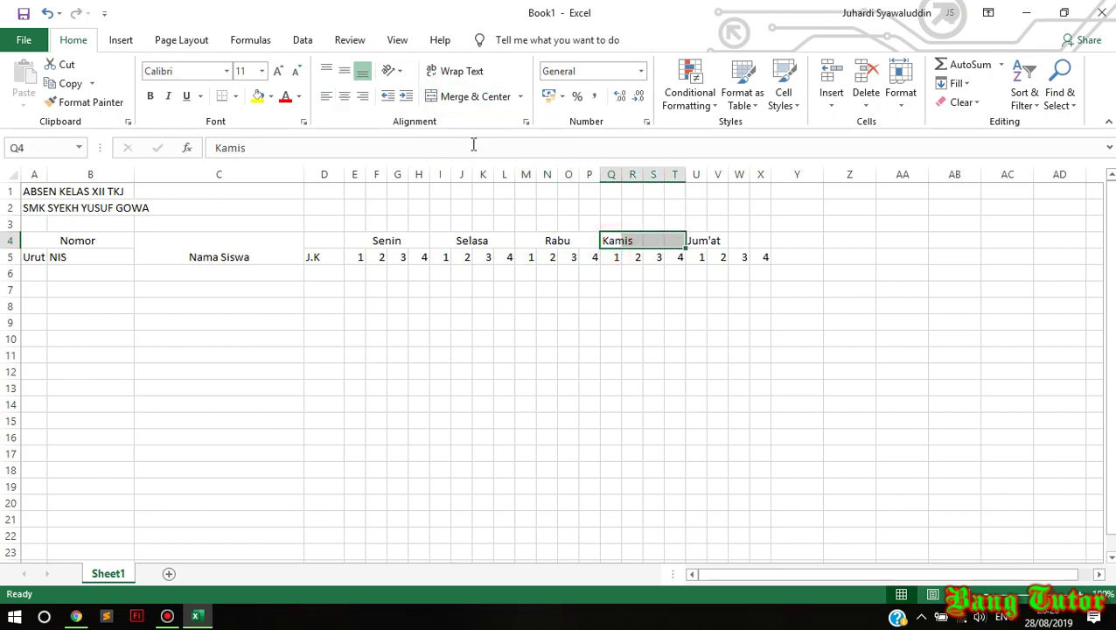
{"action": "left_click", "coordinate": [464, 98]}
{"action": "left_click_drag", "start_coordinate": [752, 240], "coordinate": [704, 241]}
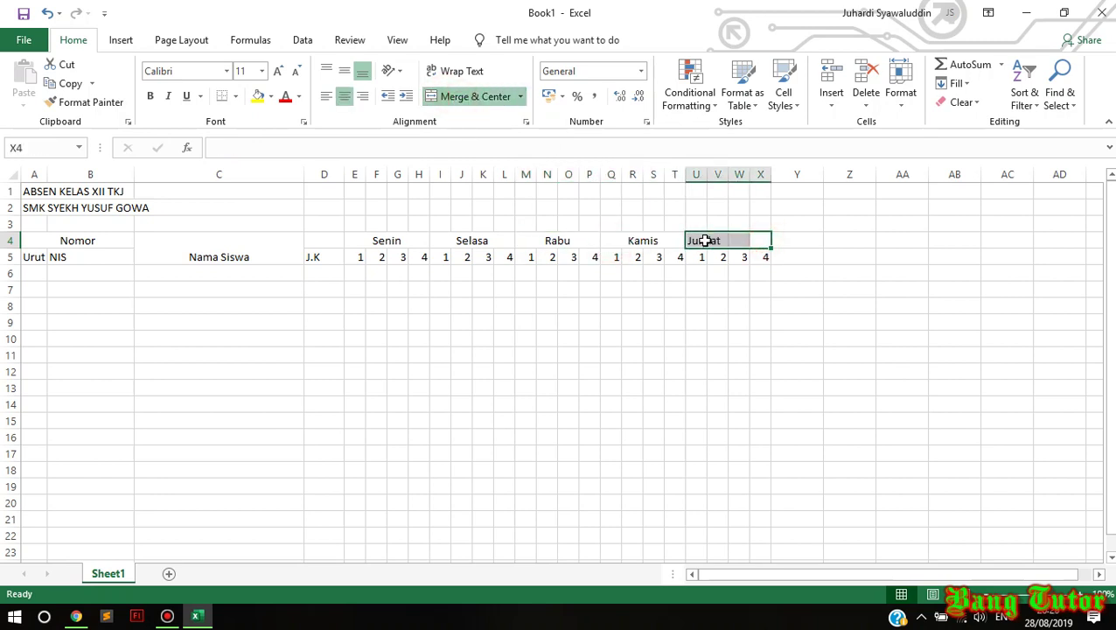
{"action": "left_click", "coordinate": [477, 96]}
{"action": "left_click", "coordinate": [526, 354]}
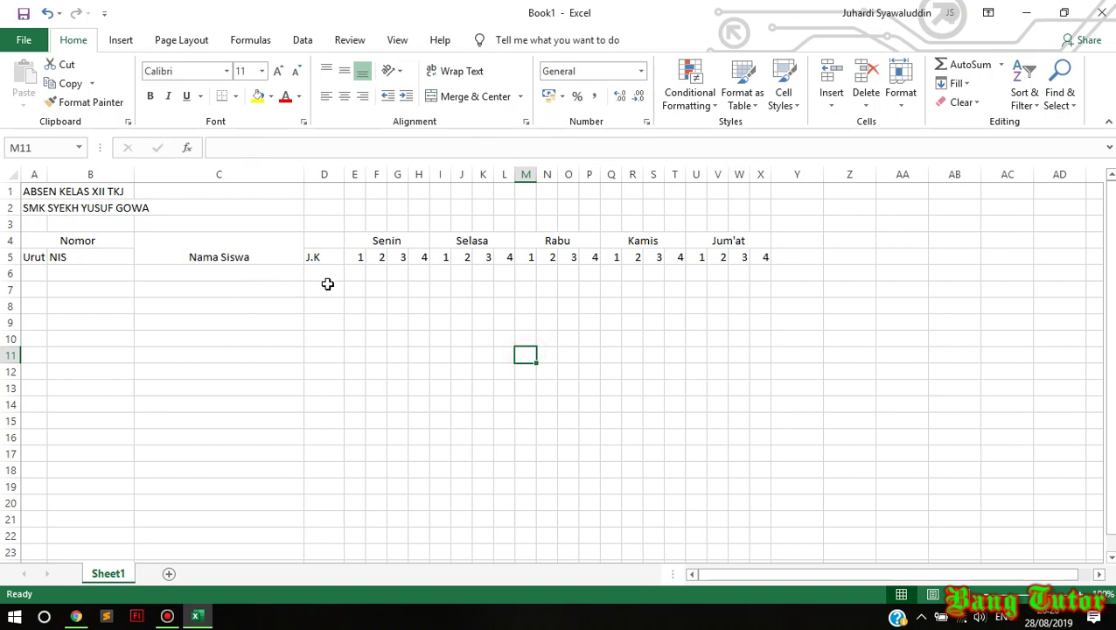
Centre the header block A4:X5 both vertically and horizontally.
{"action": "left_click_drag", "start_coordinate": [35, 242], "coordinate": [747, 257]}
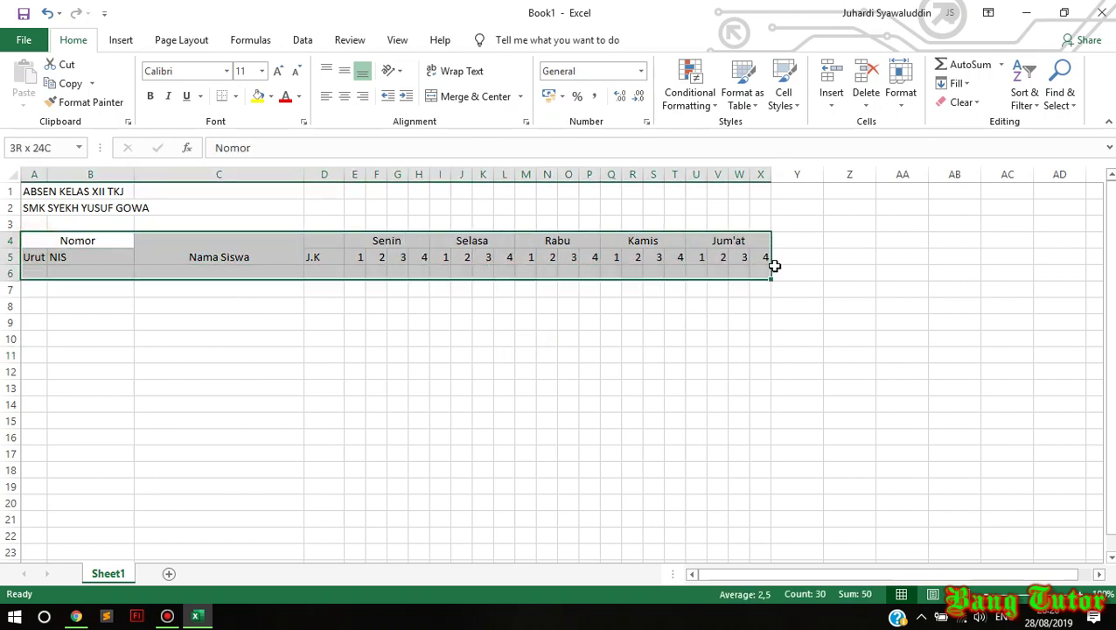
{"action": "left_click", "coordinate": [344, 96]}
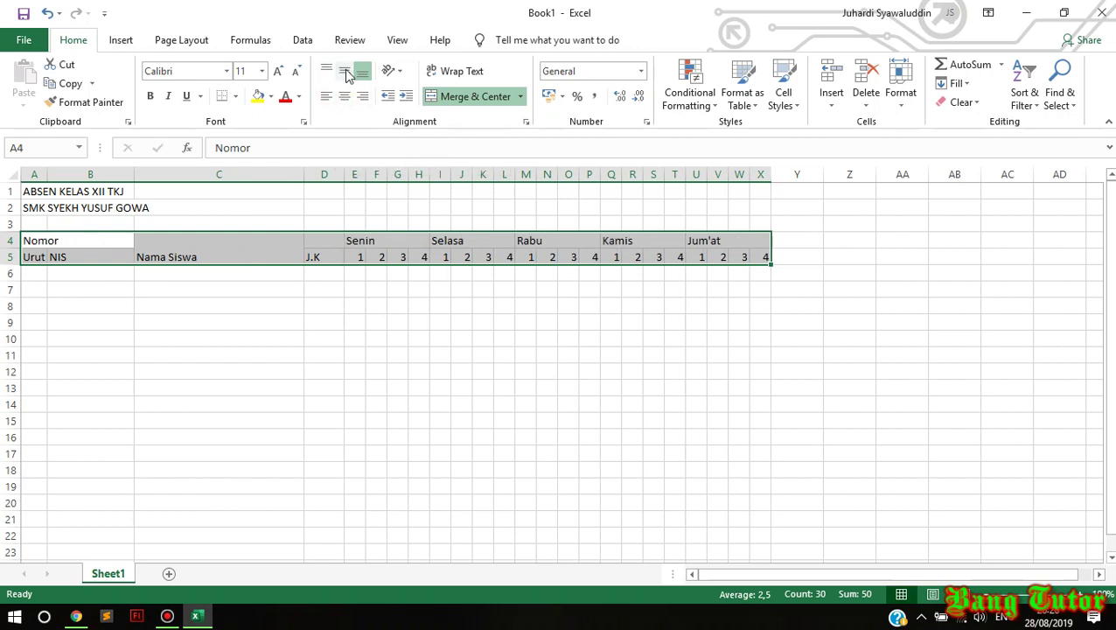
{"action": "left_click", "coordinate": [346, 74]}
{"action": "left_click", "coordinate": [344, 97]}
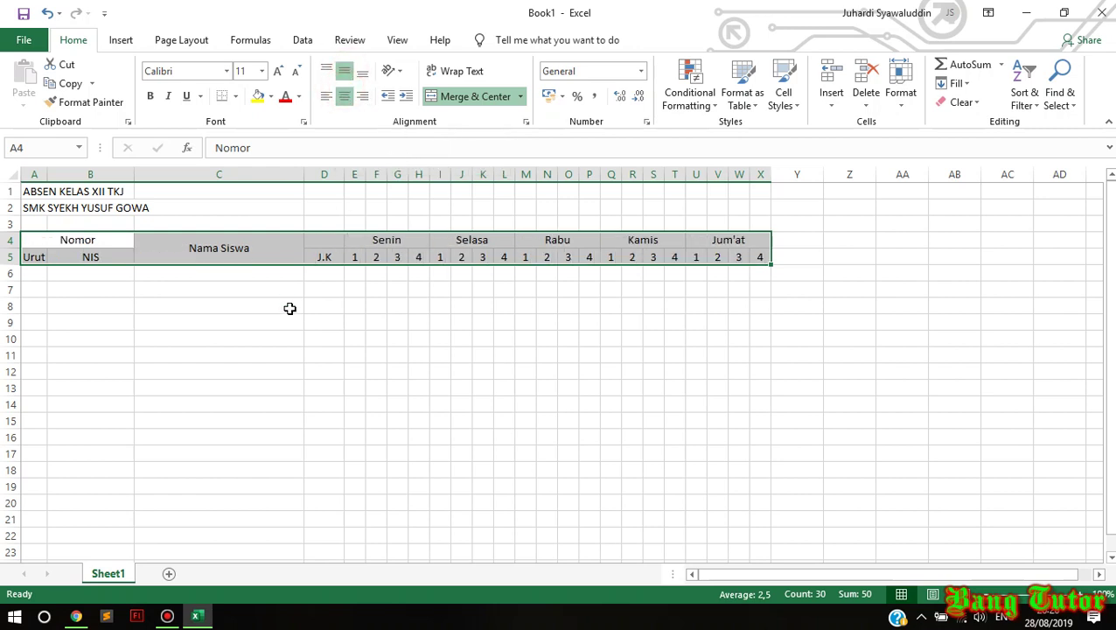
{"action": "left_click", "coordinate": [92, 319]}
{"action": "left_click", "coordinate": [32, 274]}
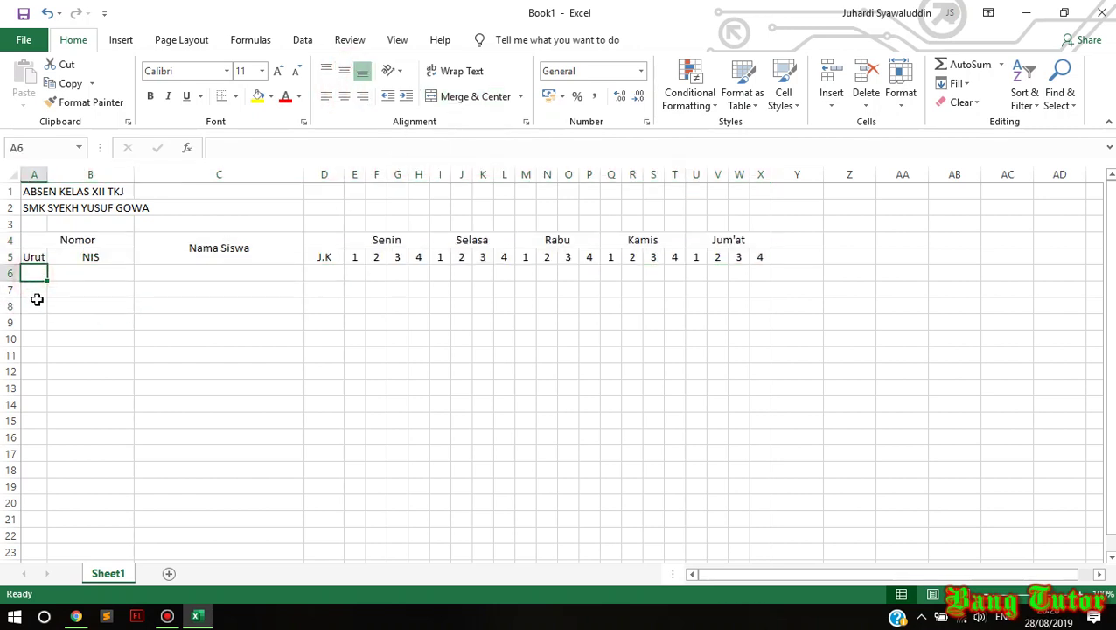
Enter 1 and 2 in A6:A7 and centre them.
{"action": "type", "text": "1"}
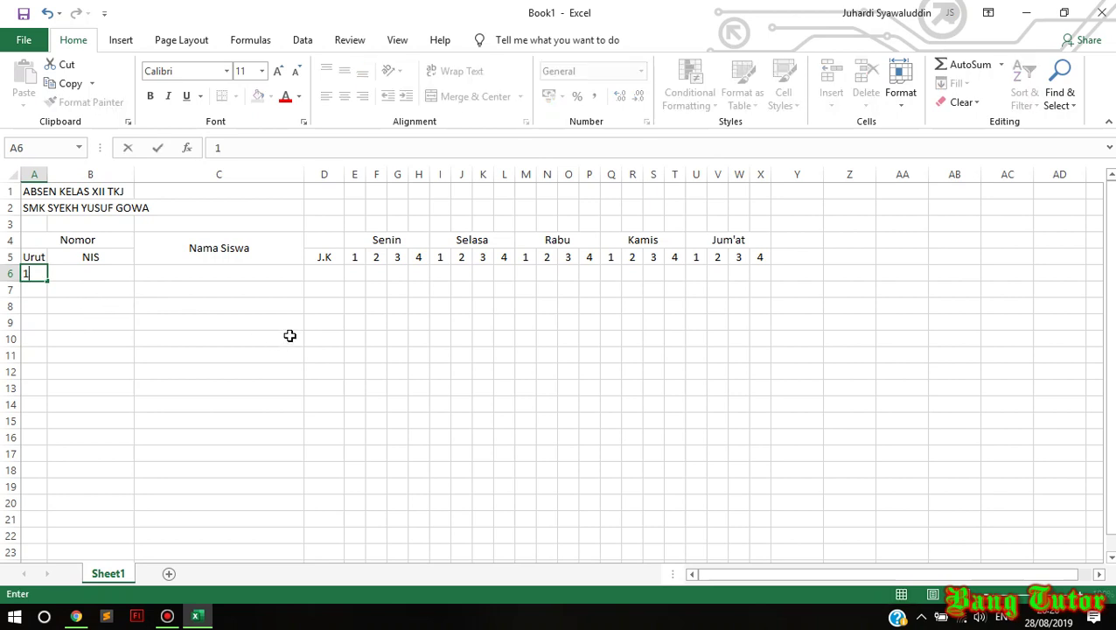
{"action": "key", "text": "Return"}
{"action": "type", "text": "2"}
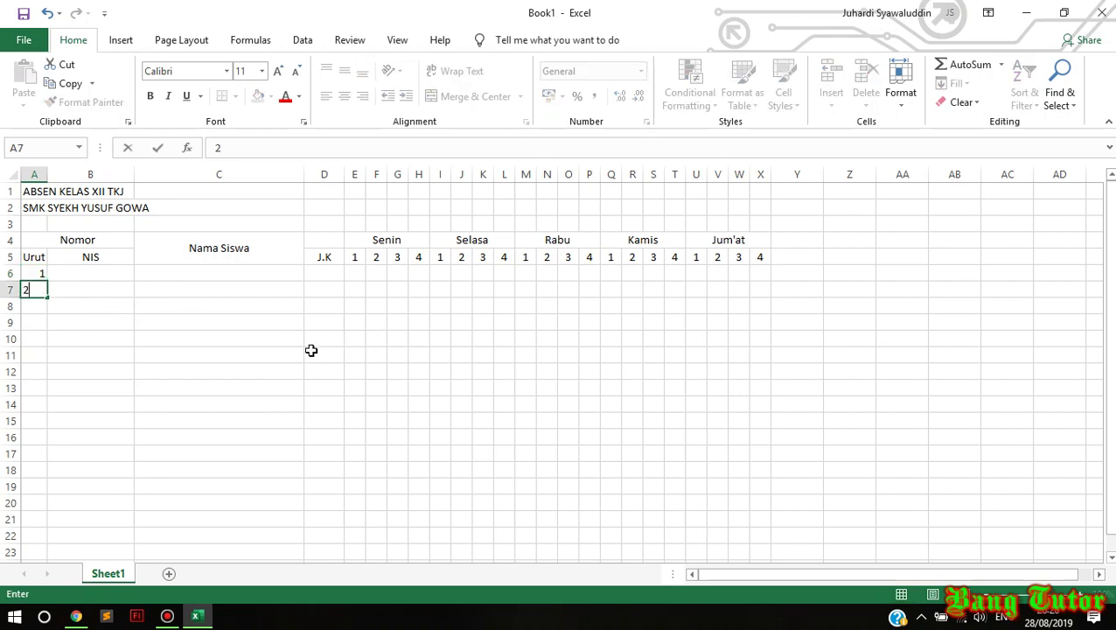
{"action": "key", "text": "Return"}
{"action": "left_click_drag", "start_coordinate": [32, 275], "coordinate": [35, 290]}
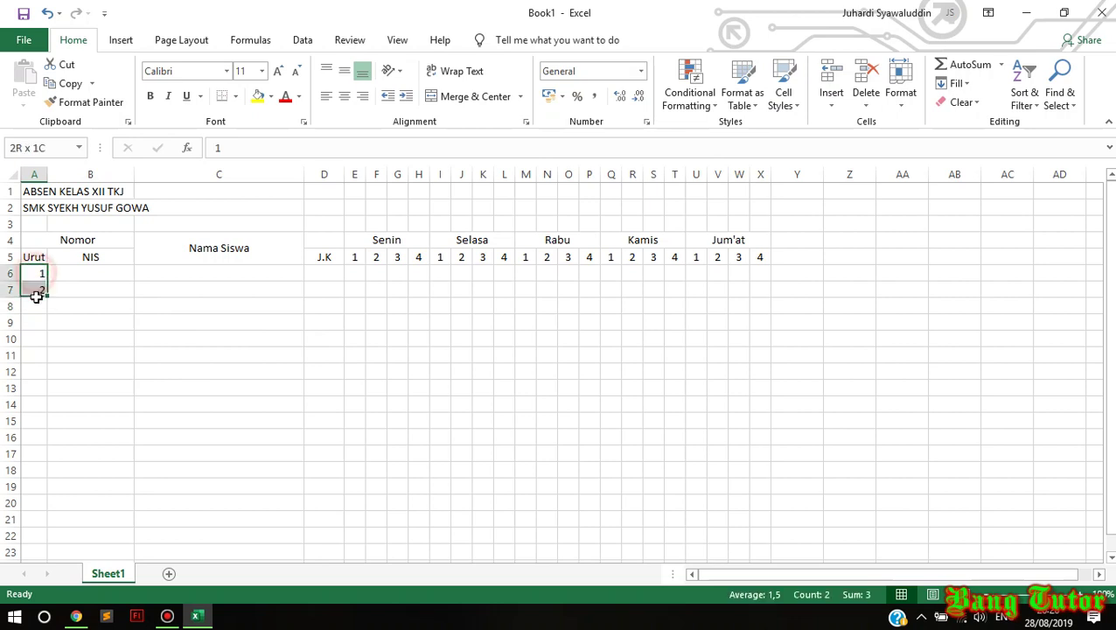
{"action": "left_click", "coordinate": [344, 97]}
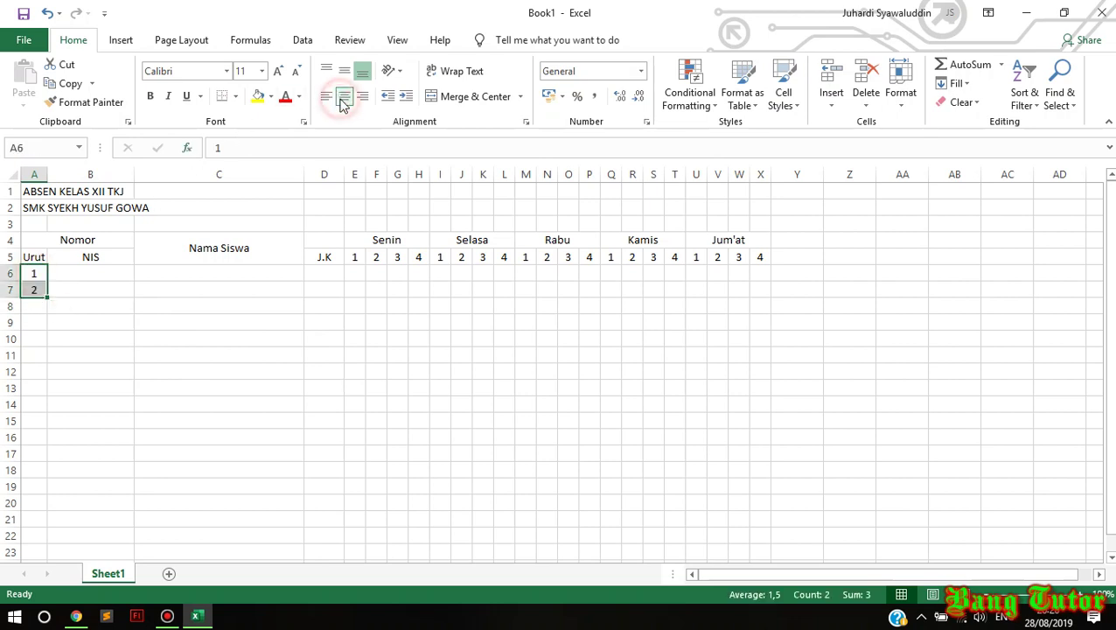
{"action": "left_click", "coordinate": [157, 289]}
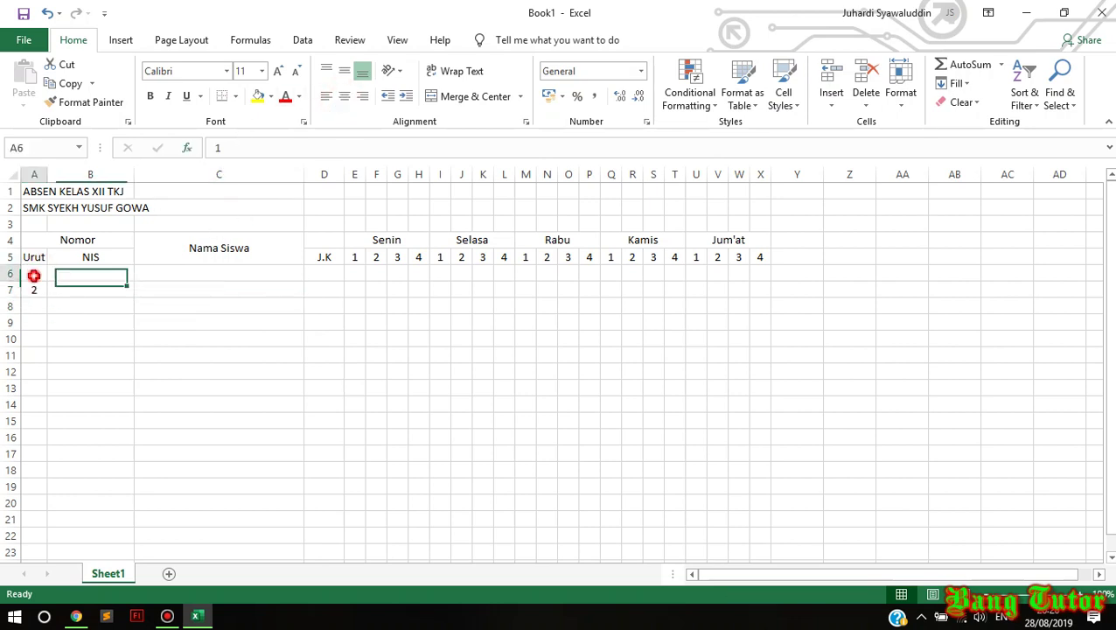
Fill the Urut numbering down to 20 in A25.
{"action": "left_click_drag", "start_coordinate": [29, 275], "coordinate": [32, 289]}
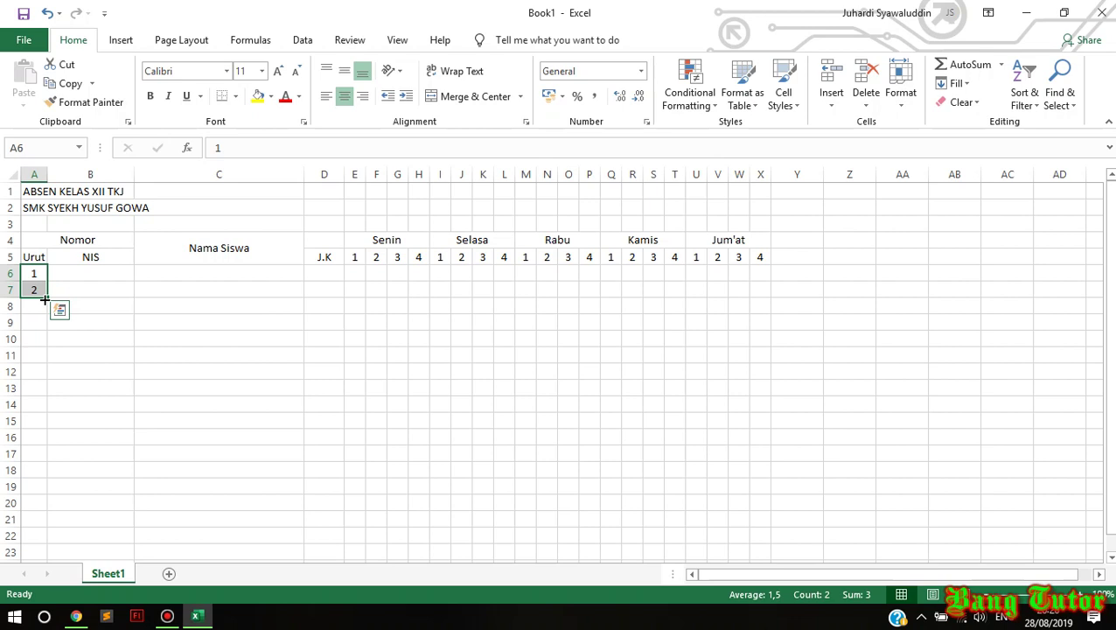
{"action": "left_click_drag", "start_coordinate": [44, 300], "coordinate": [59, 556]}
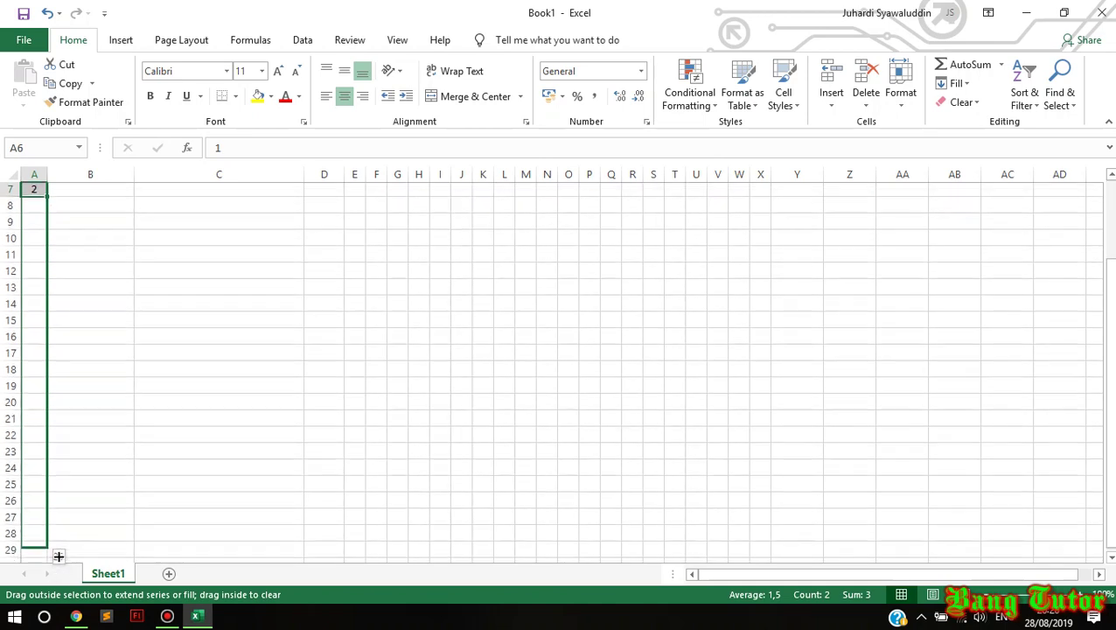
{"action": "mouse_move", "coordinate": [59, 555]}
{"action": "left_mouse_down"}
{"action": "mouse_move", "coordinate": [52, 417]}
{"action": "mouse_move", "coordinate": [43, 468]}
{"action": "mouse_move", "coordinate": [47, 393]}
{"action": "mouse_move", "coordinate": [36, 514]}
{"action": "mouse_move", "coordinate": [39, 416]}
{"action": "mouse_move", "coordinate": [39, 464]}
{"action": "left_mouse_up"}
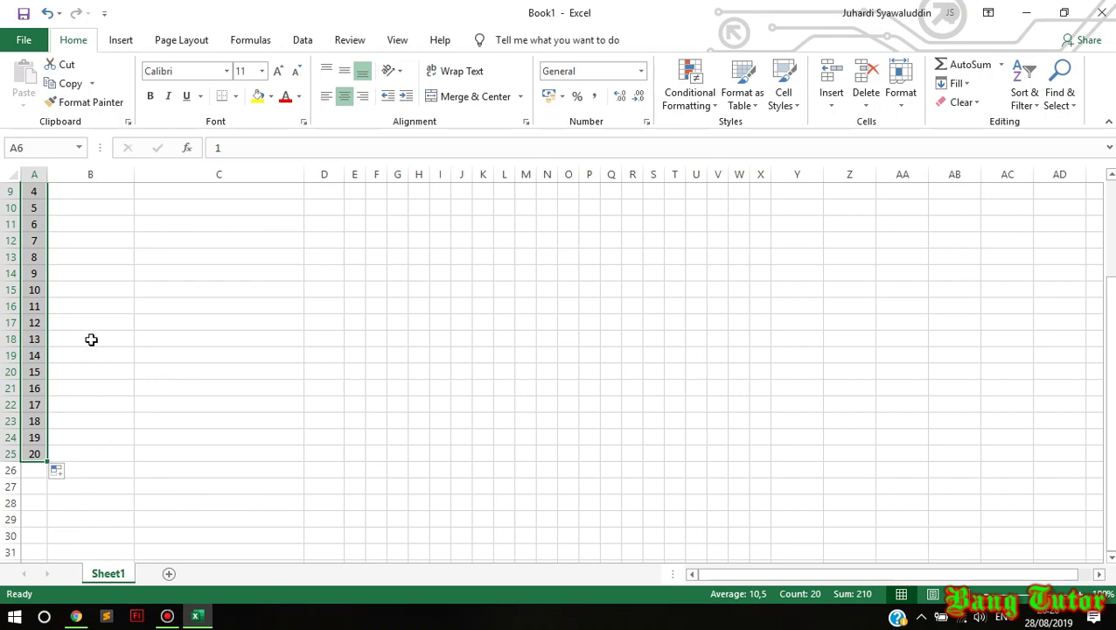
{"action": "scroll", "coordinate": [90, 337], "scroll_direction": "up", "scroll_amount": 2}
{"action": "scroll", "coordinate": [27, 334], "scroll_direction": "up", "scroll_amount": 1}
{"action": "scroll", "coordinate": [82, 330], "scroll_direction": "down", "scroll_amount": 3}
{"action": "scroll", "coordinate": [65, 465], "scroll_direction": "up", "scroll_amount": 1}
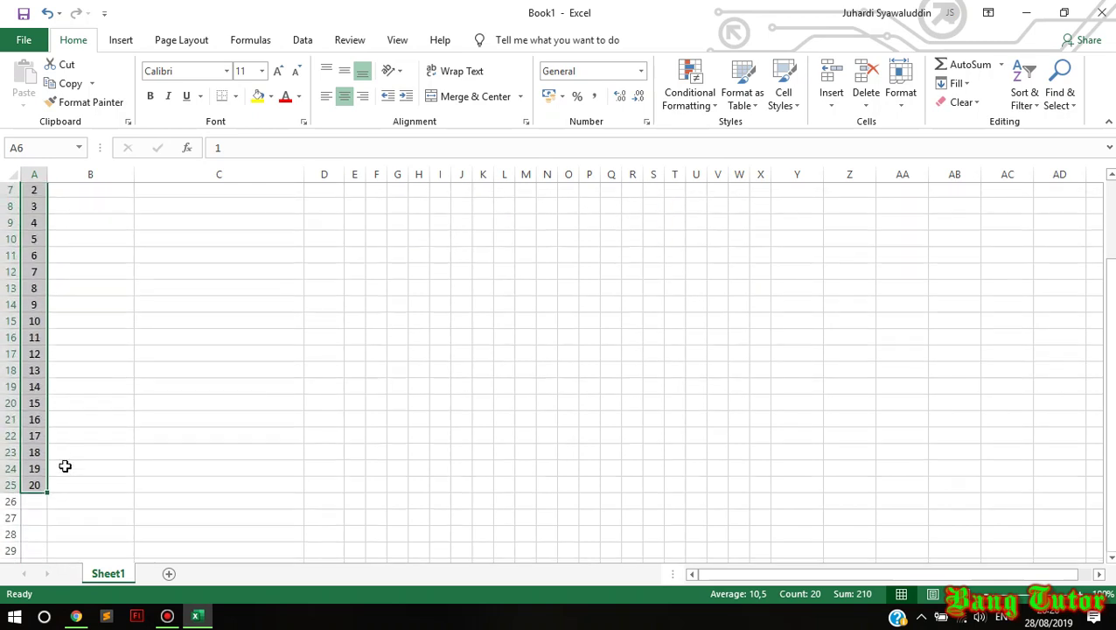
{"action": "scroll", "coordinate": [110, 359], "scroll_direction": "up", "scroll_amount": 2}
Enter trial NIS values in B6 and B7.
{"action": "left_click", "coordinate": [92, 278]}
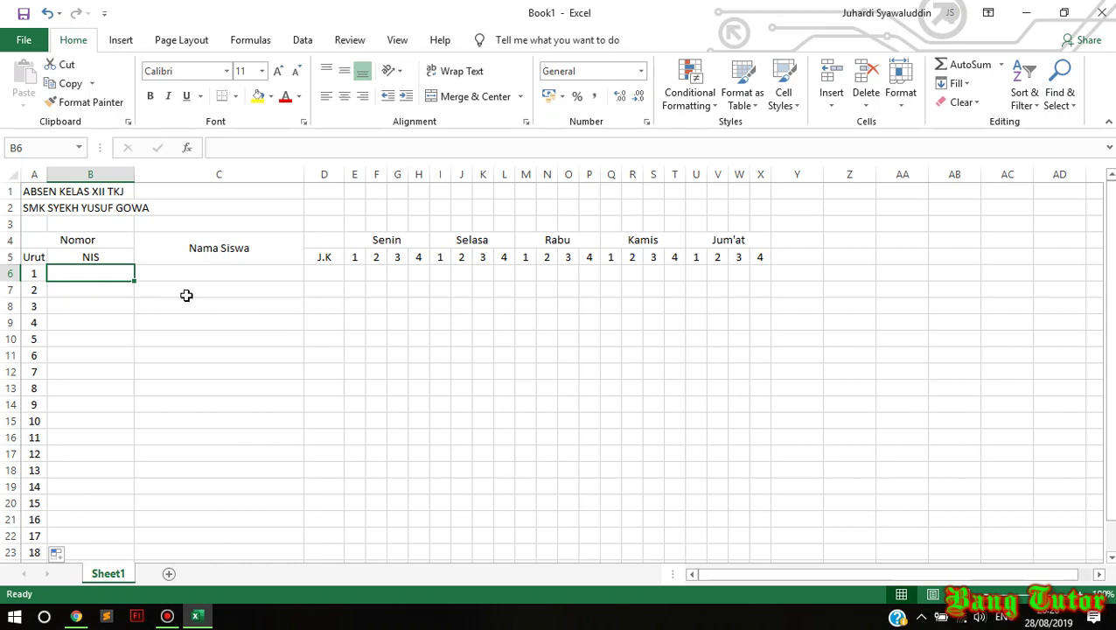
{"action": "type", "text": "123456789"}
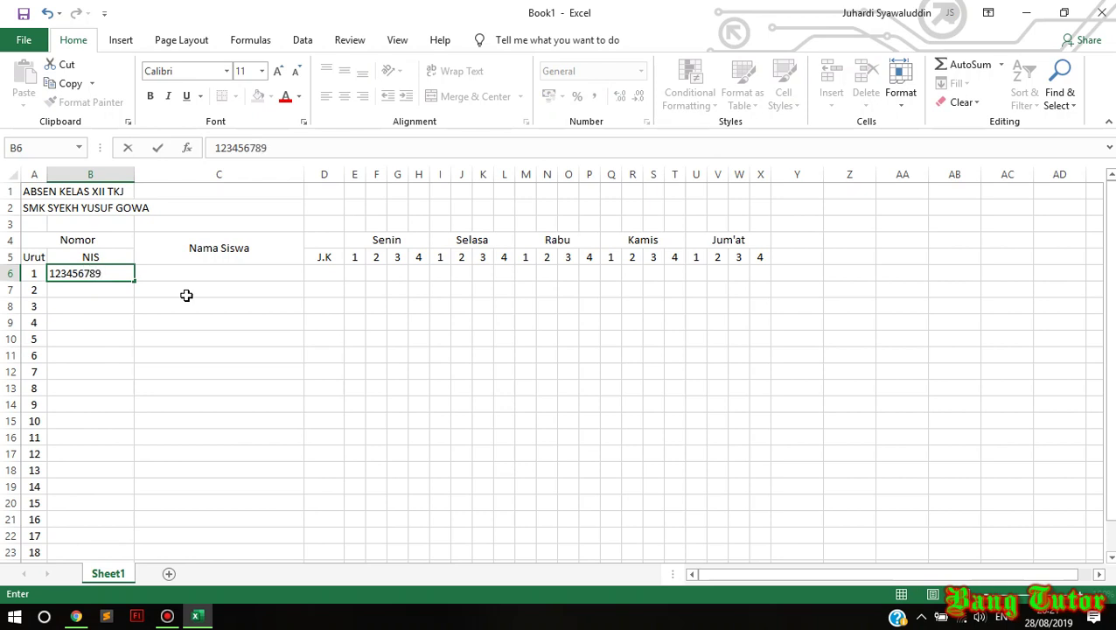
{"action": "key", "text": "Return"}
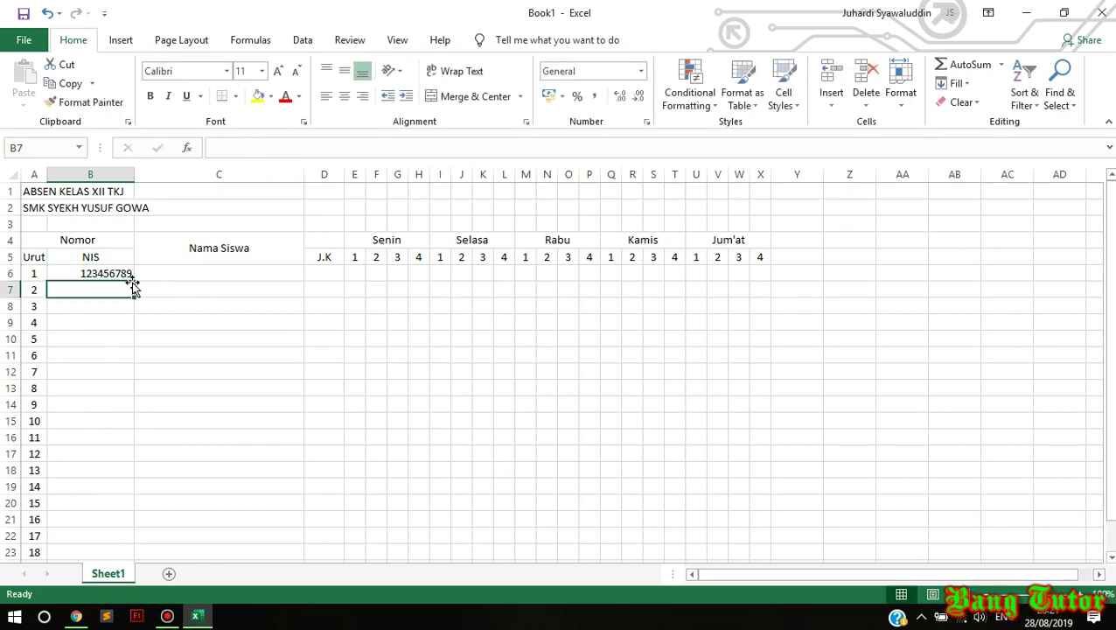
{"action": "left_click", "coordinate": [74, 271]}
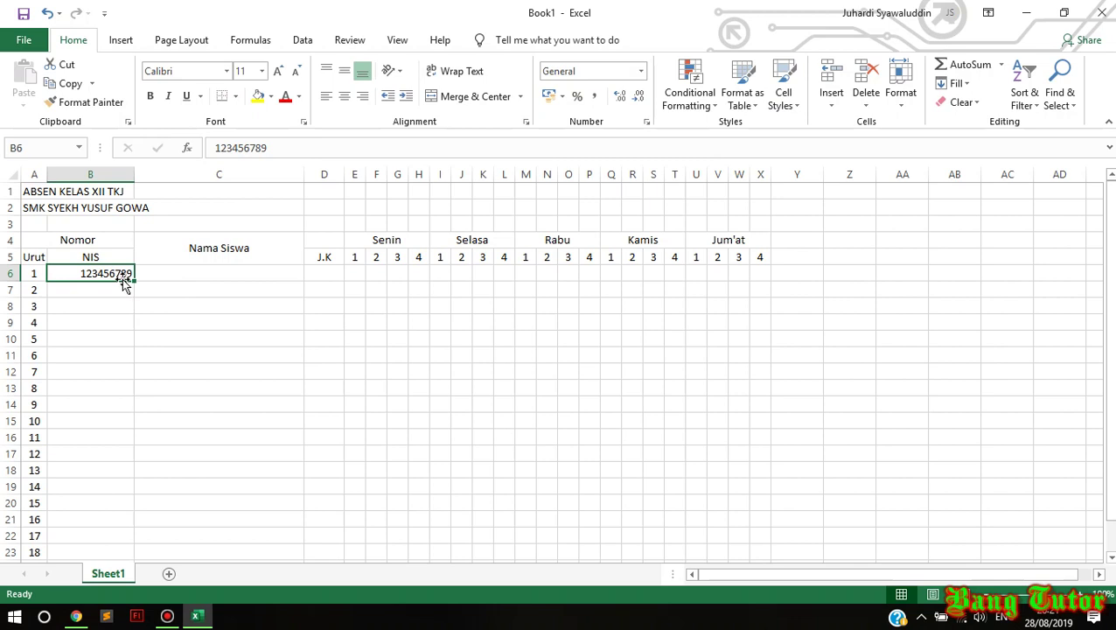
{"action": "left_click", "coordinate": [109, 290]}
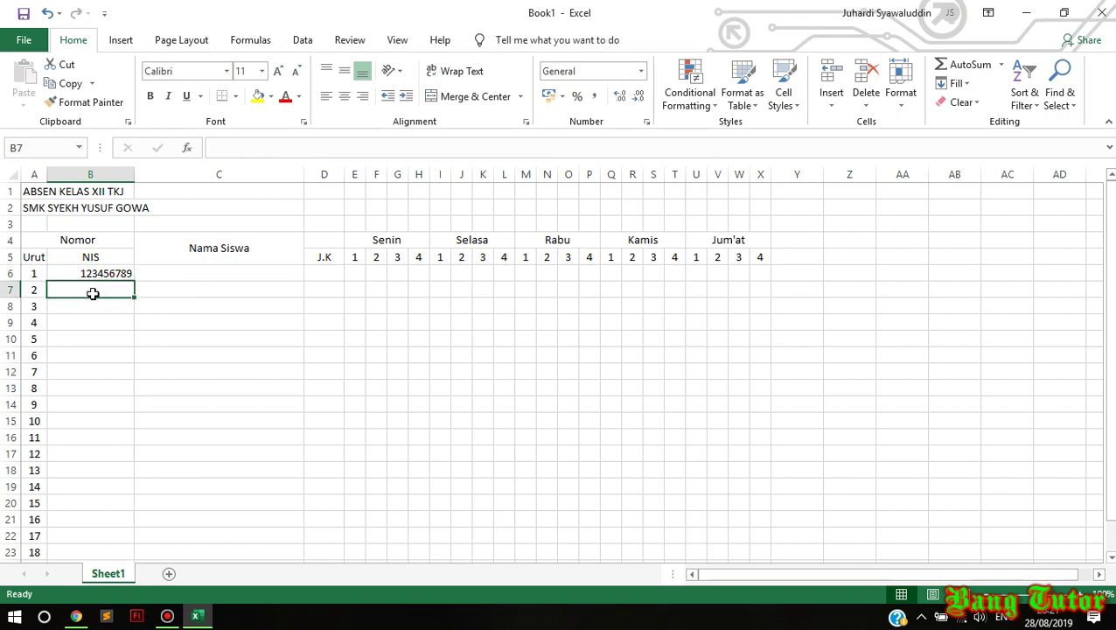
{"action": "type", "text": "12345678910"}
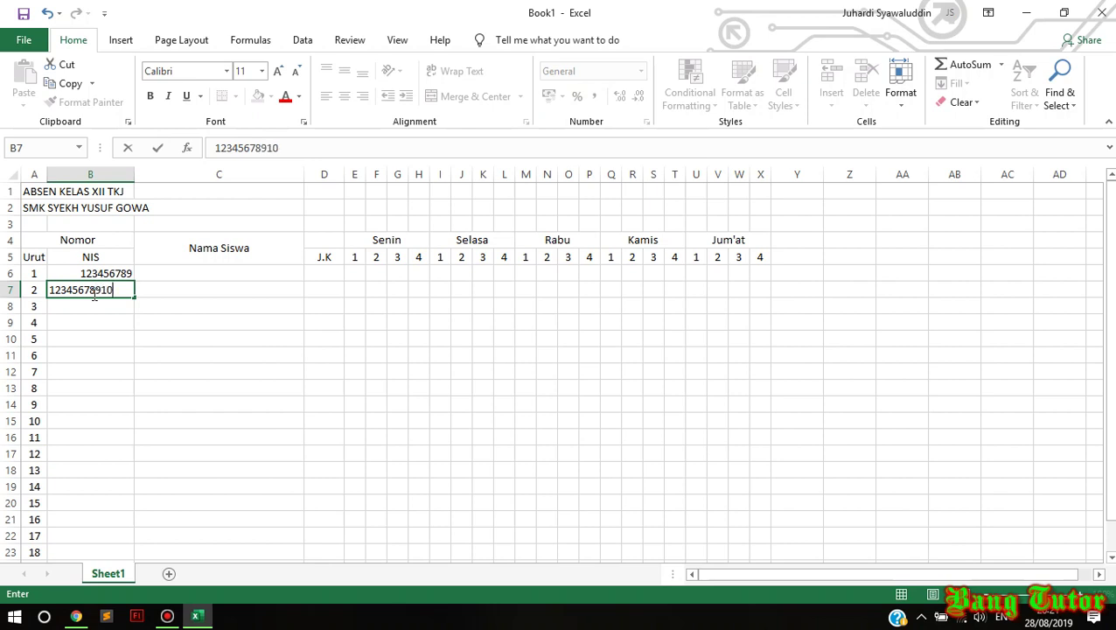
{"action": "key", "text": "Return"}
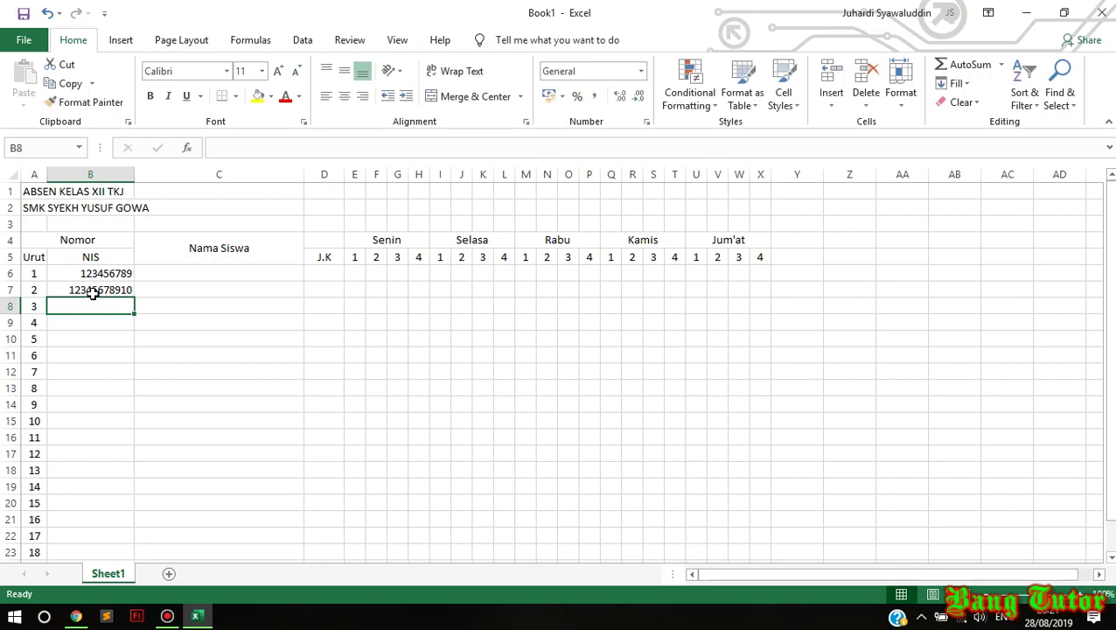
{"action": "key", "text": "Left"}
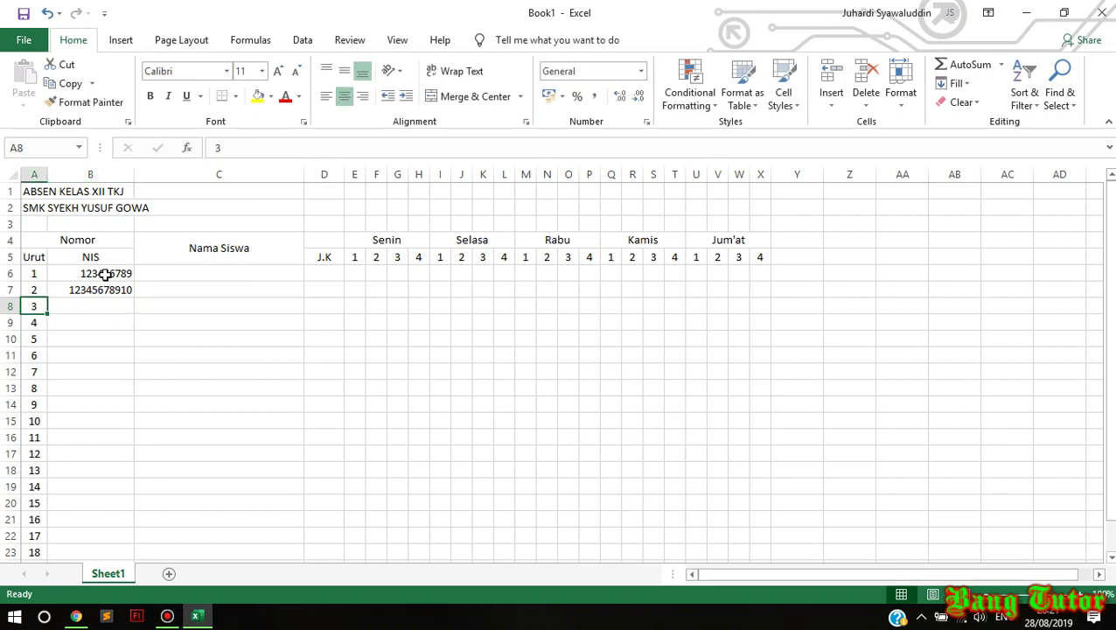
Clear the long values and enter 123 in B6 and 124 in B7.
{"action": "left_click", "coordinate": [103, 290]}
{"action": "left_click", "coordinate": [101, 276]}
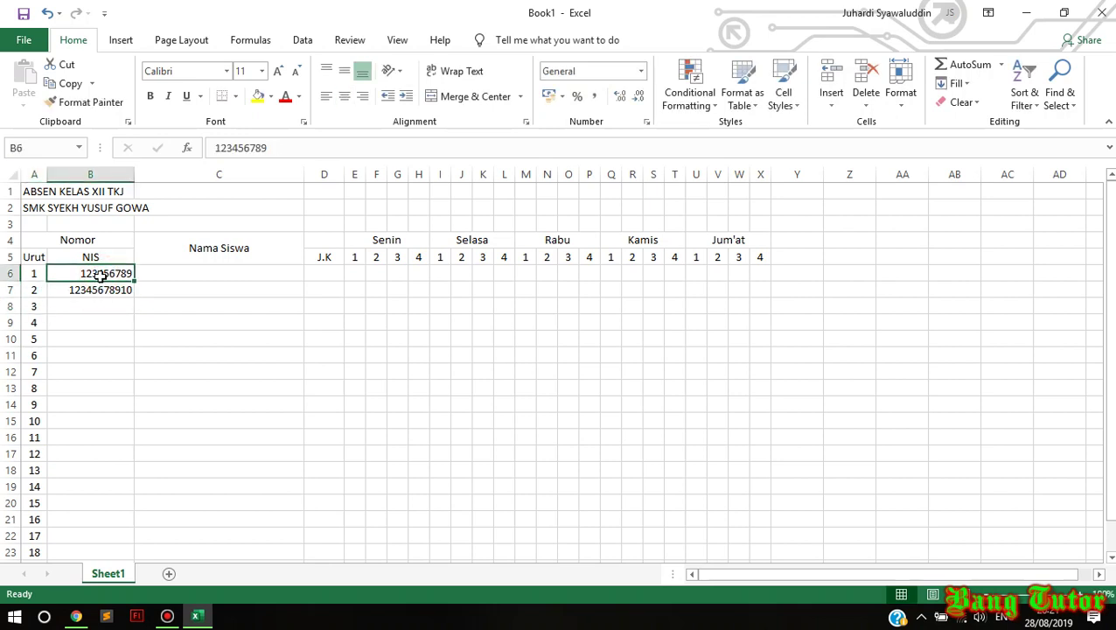
{"action": "key", "text": "BackSpace"}
{"action": "left_click", "coordinate": [114, 301]}
{"action": "left_click", "coordinate": [109, 290]}
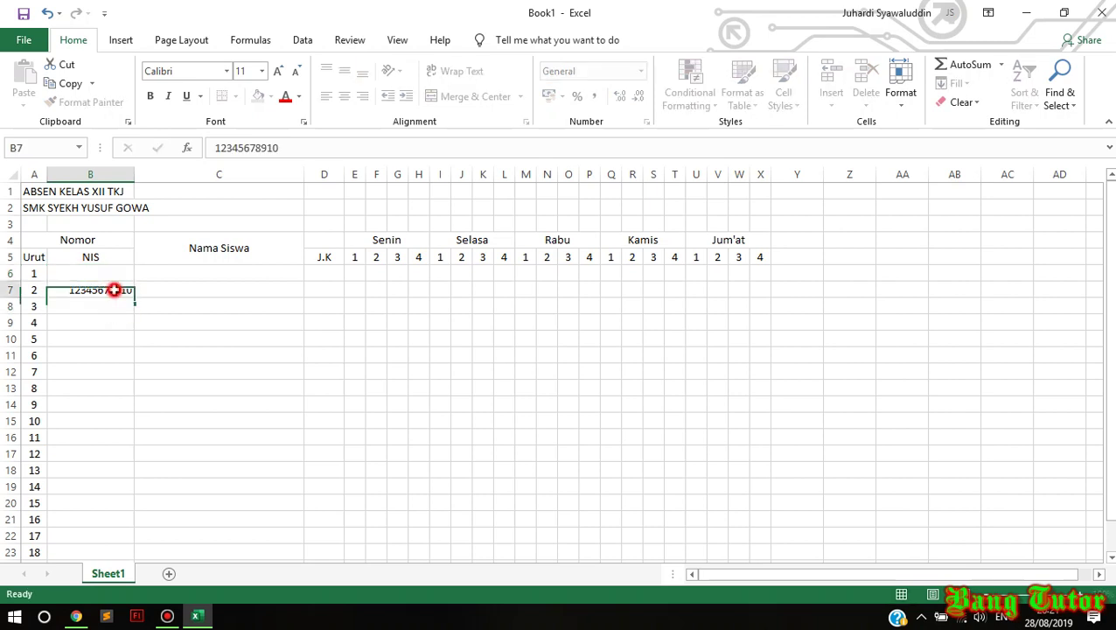
{"action": "key", "text": "BackSpace"}
{"action": "left_click", "coordinate": [96, 275]}
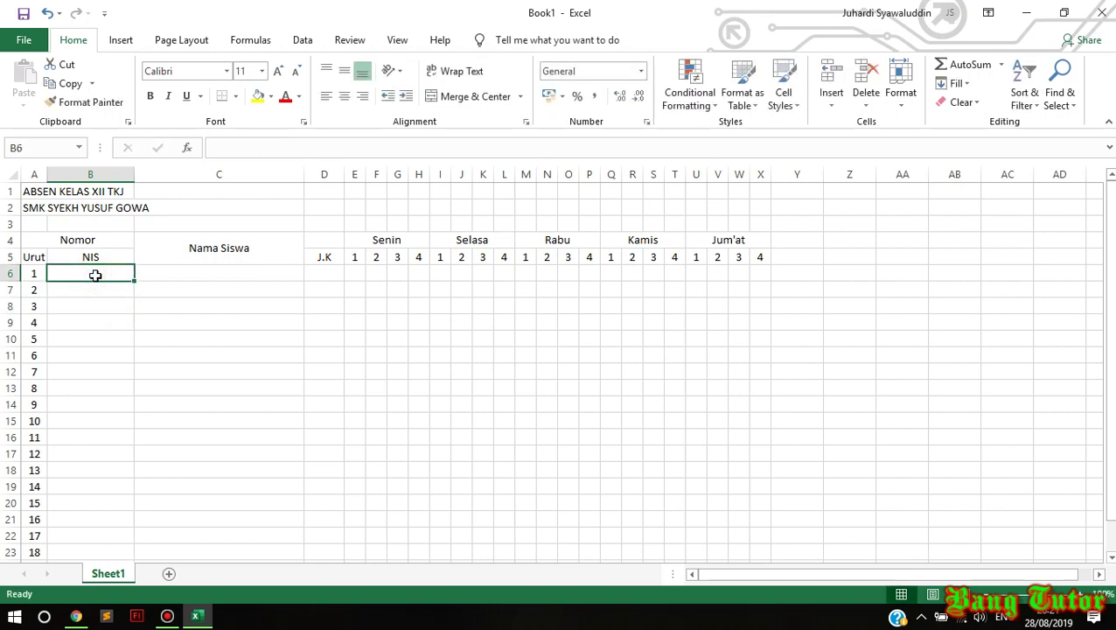
{"action": "type", "text": "123"}
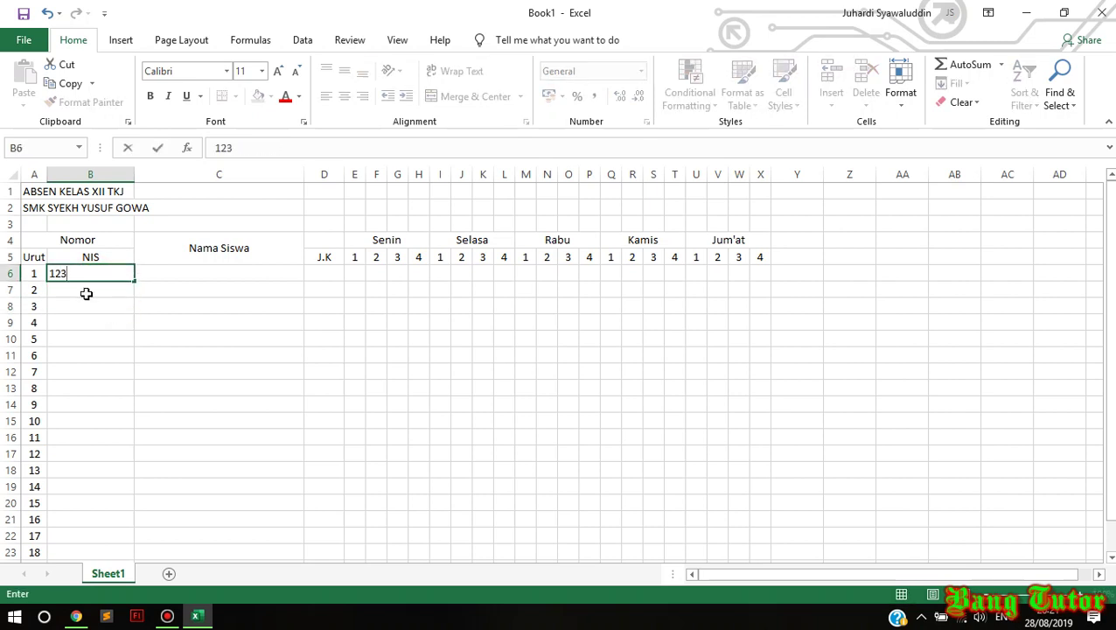
{"action": "left_click", "coordinate": [85, 293]}
{"action": "type", "text": "124"}
{"action": "left_click", "coordinate": [187, 310]}
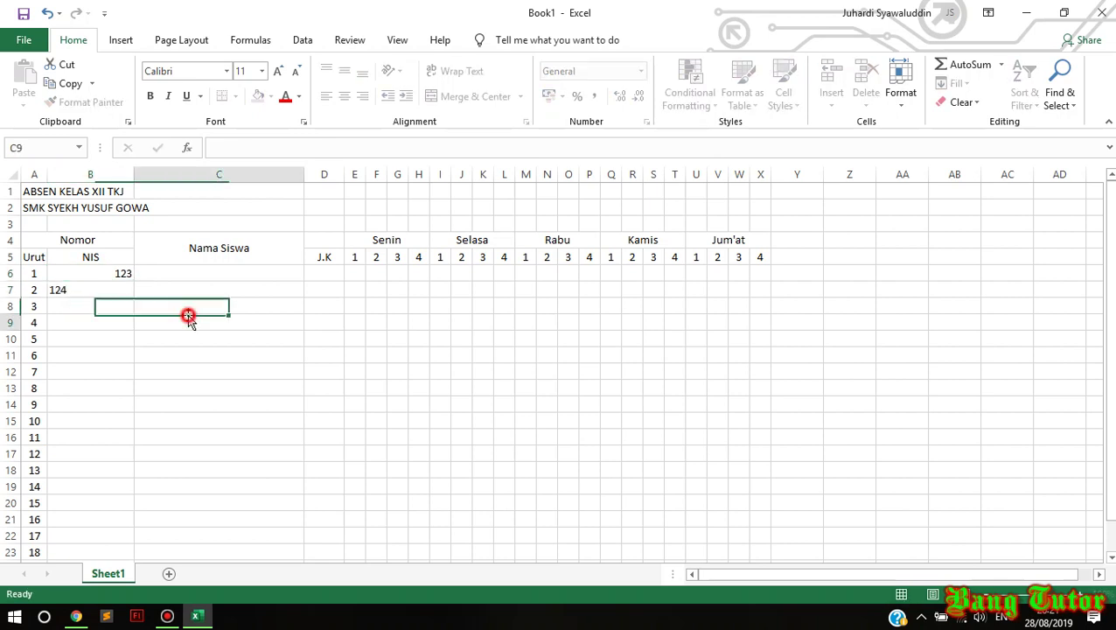
Fill the NIS sequence 123 to 142 down to row 25.
{"action": "left_click_drag", "start_coordinate": [114, 272], "coordinate": [134, 298]}
{"action": "left_click_drag", "start_coordinate": [139, 427], "coordinate": [149, 540]}
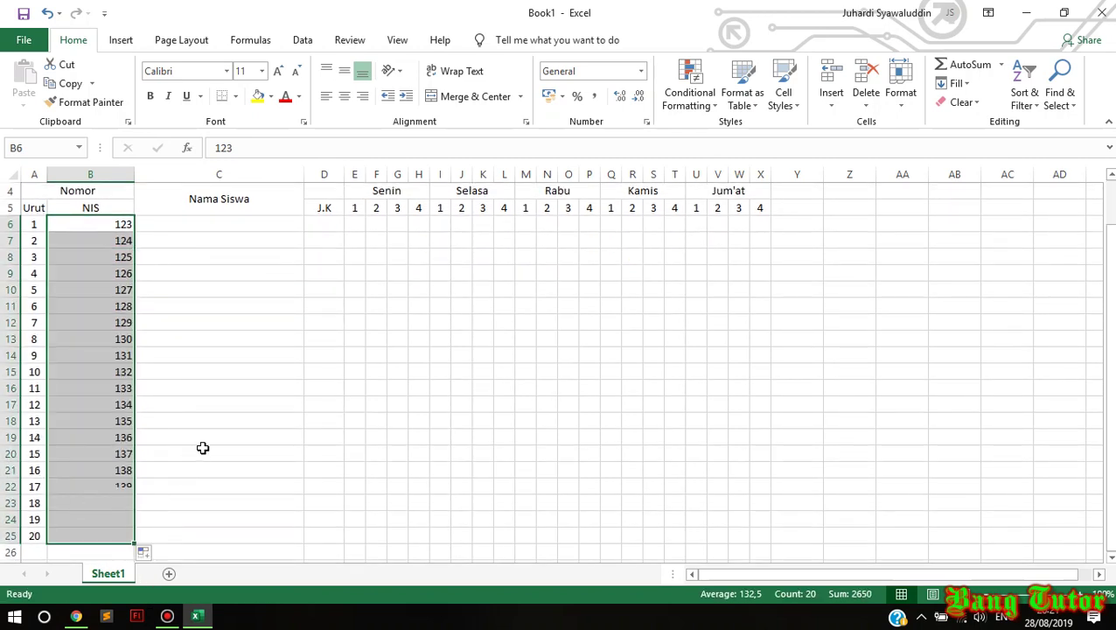
{"action": "scroll", "coordinate": [91, 331], "scroll_direction": "up", "scroll_amount": 1}
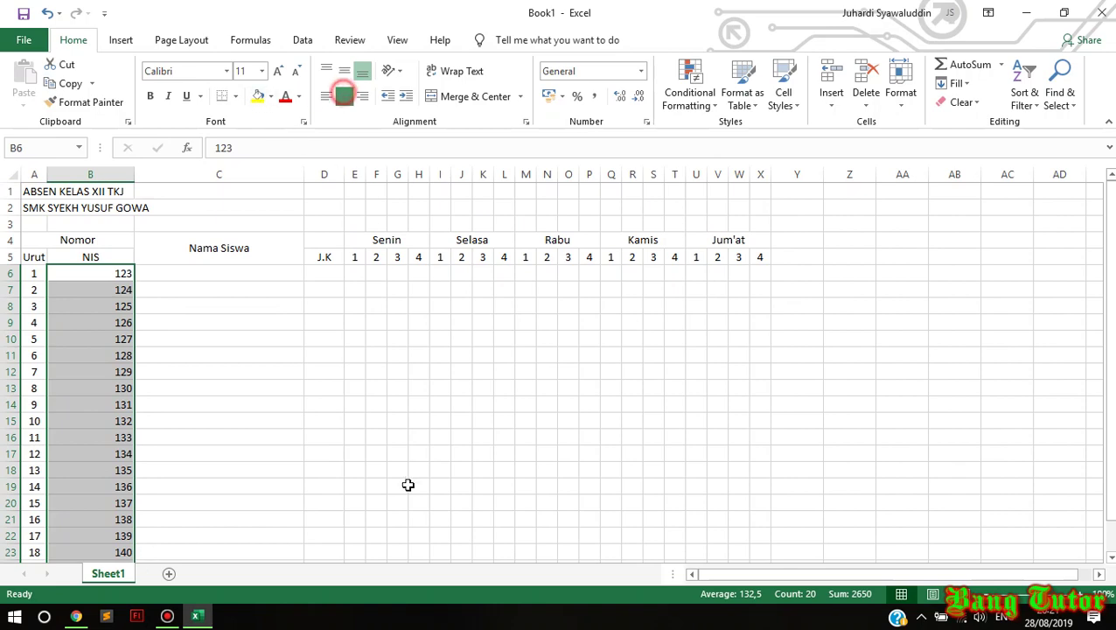
{"action": "left_click", "coordinate": [357, 484]}
{"action": "scroll", "coordinate": [249, 316], "scroll_direction": "down", "scroll_amount": 1}
{"action": "scroll", "coordinate": [250, 315], "scroll_direction": "up", "scroll_amount": 1}
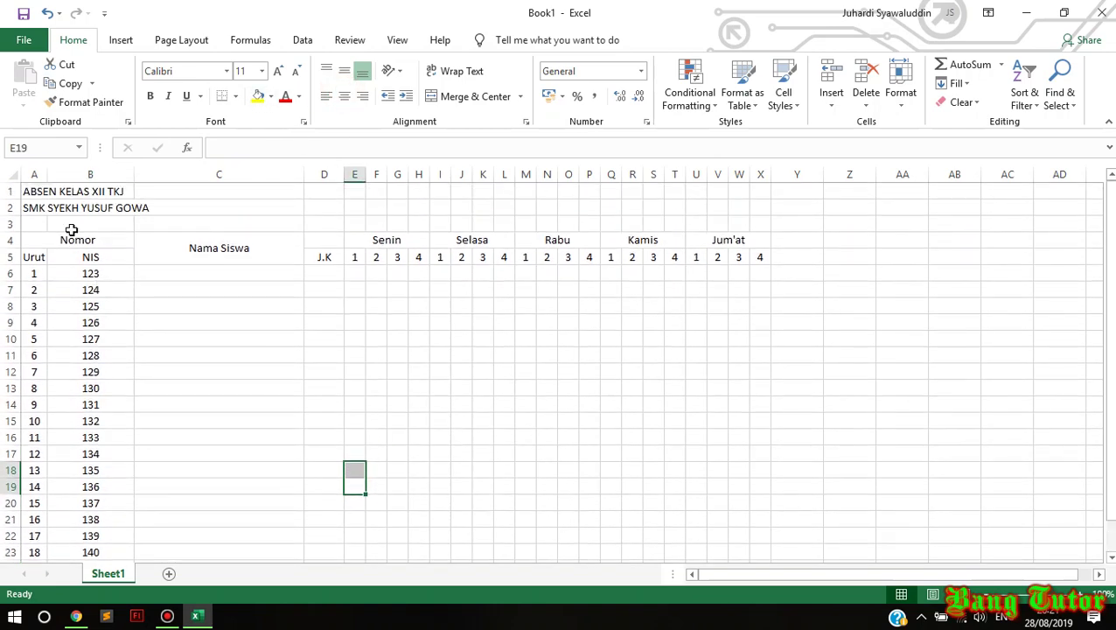
{"action": "left_click_drag", "start_coordinate": [29, 186], "coordinate": [762, 188]}
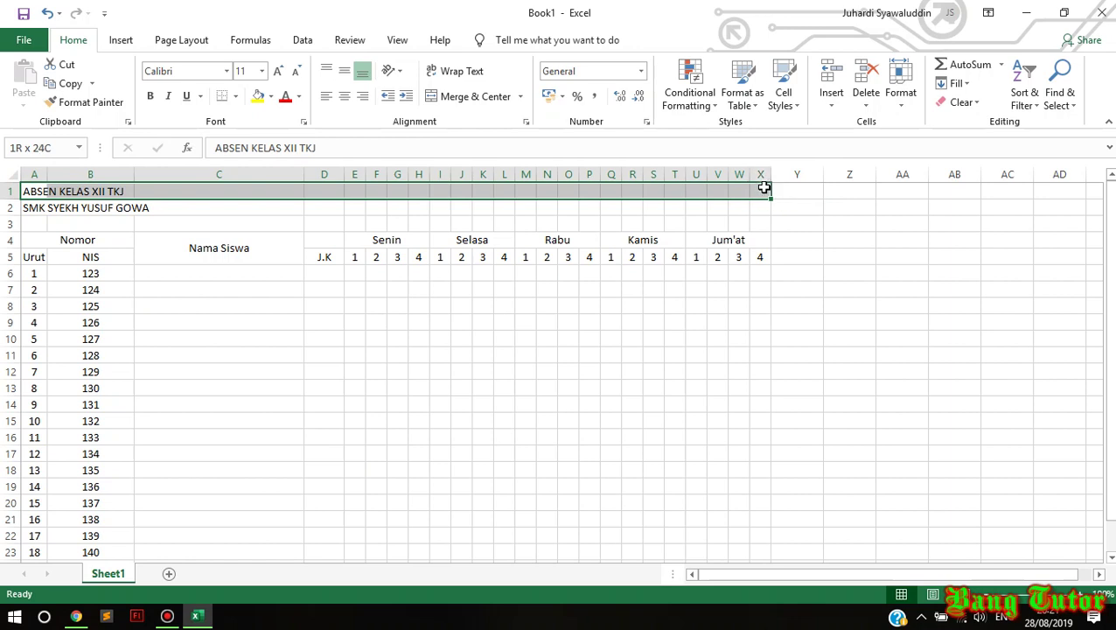
Merge and centre ABSEN KELAS XII TKJ across row 1 and SMK SYEKH YUSUF GOWA across row 2.
{"action": "left_click", "coordinate": [445, 99]}
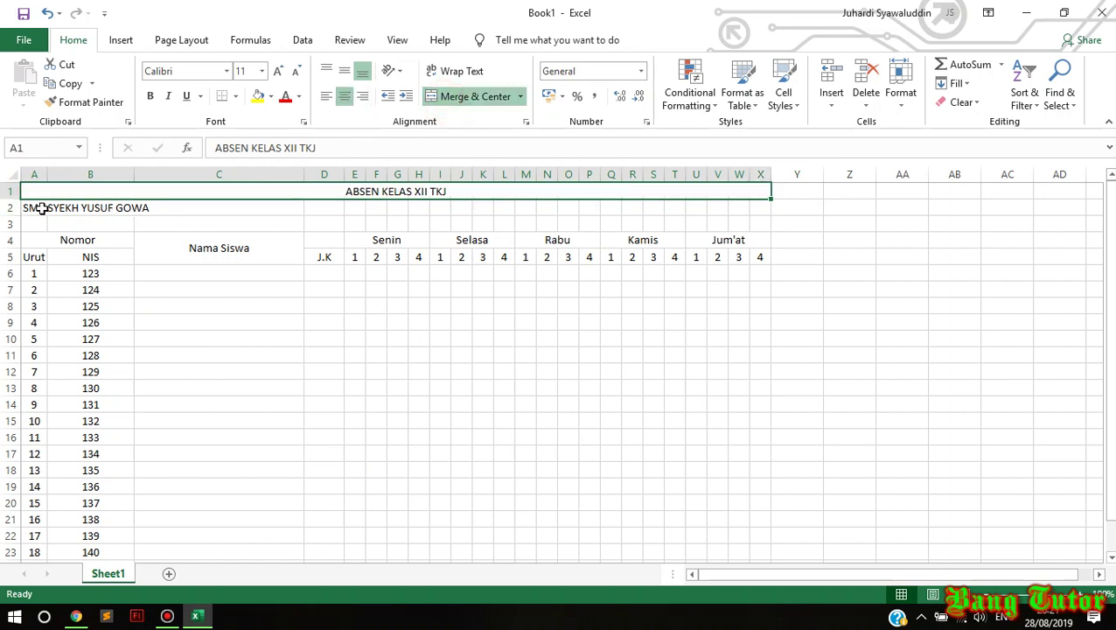
{"action": "left_click_drag", "start_coordinate": [39, 208], "coordinate": [262, 208]}
{"action": "left_click_drag", "start_coordinate": [566, 209], "coordinate": [739, 208]}
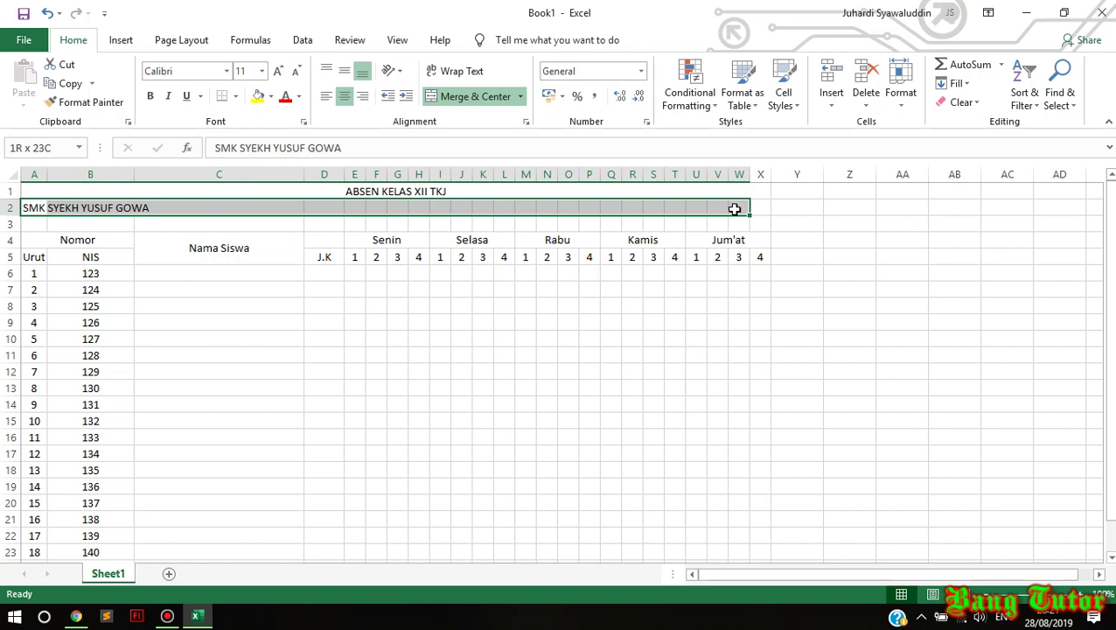
{"action": "left_click", "coordinate": [475, 96]}
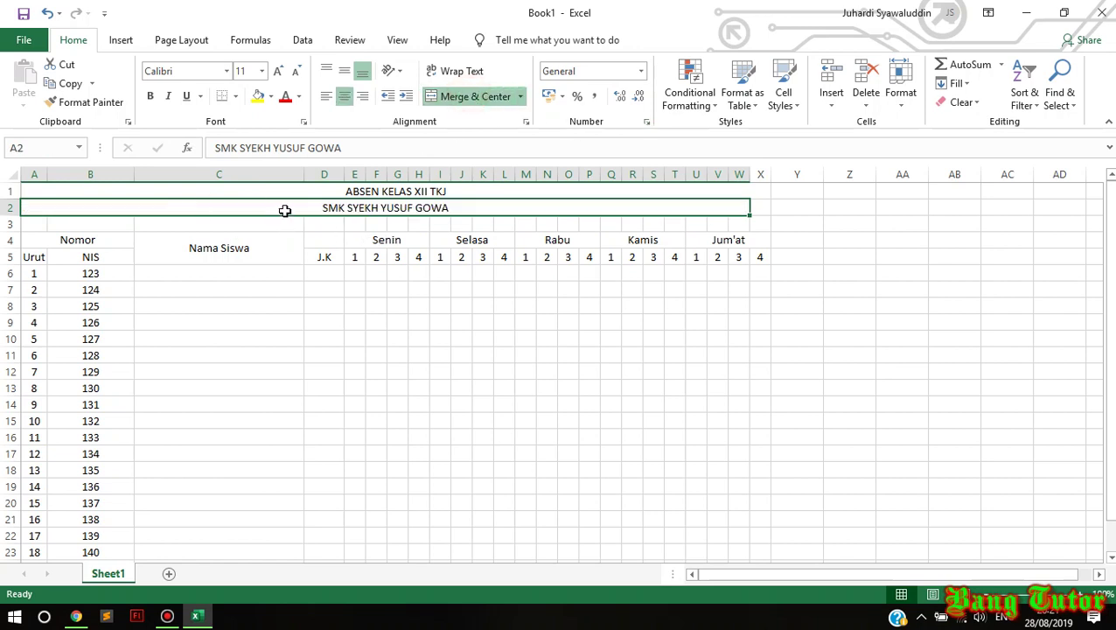
Make both title rows bold at 14 pt.
{"action": "left_click_drag", "start_coordinate": [284, 210], "coordinate": [287, 191]}
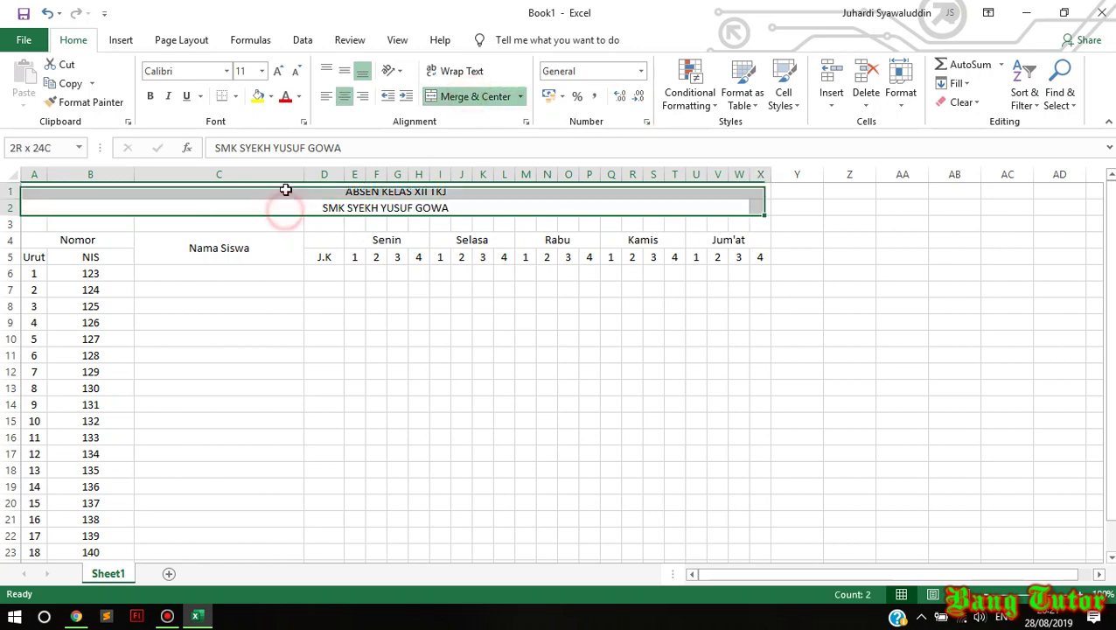
{"action": "left_click", "coordinate": [278, 72]}
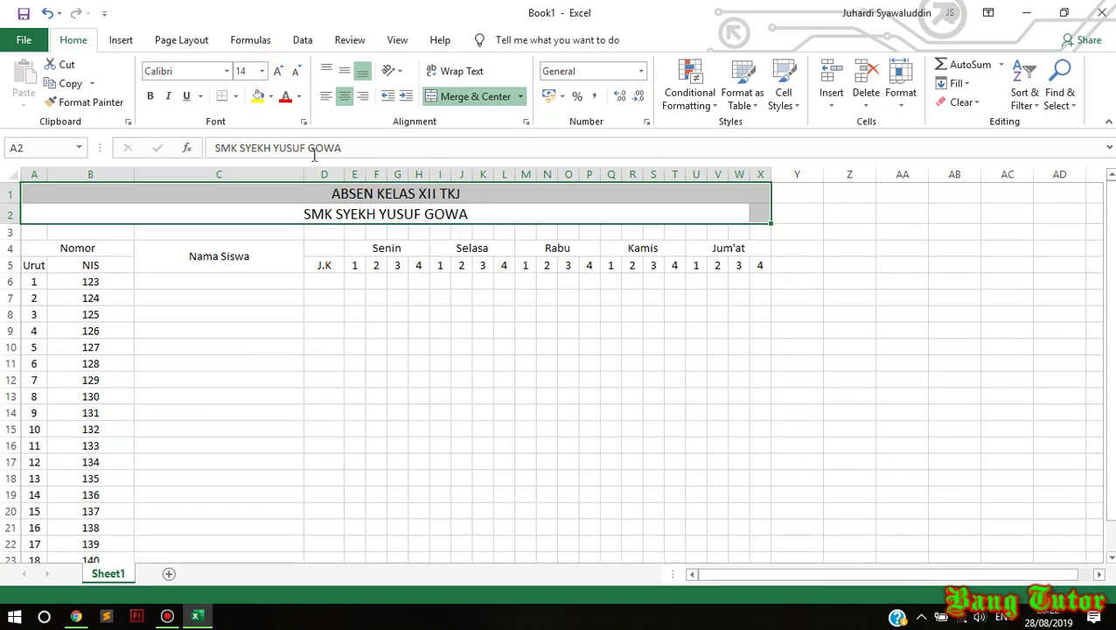
{"action": "left_click", "coordinate": [150, 95]}
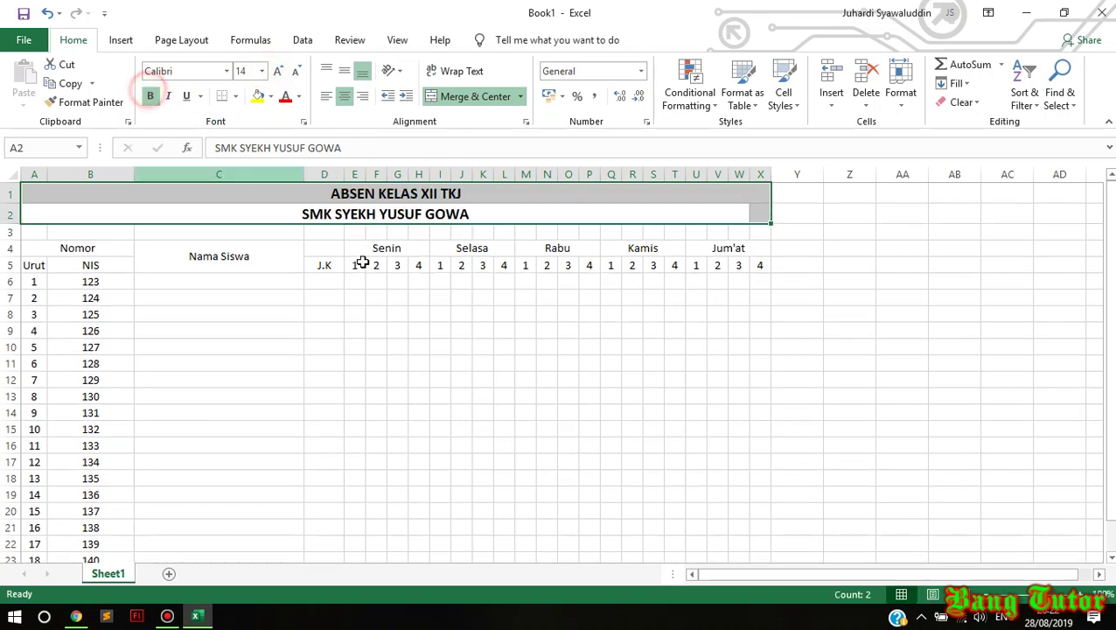
{"action": "left_click", "coordinate": [376, 265]}
{"action": "left_click_drag", "start_coordinate": [32, 252], "coordinate": [757, 265]}
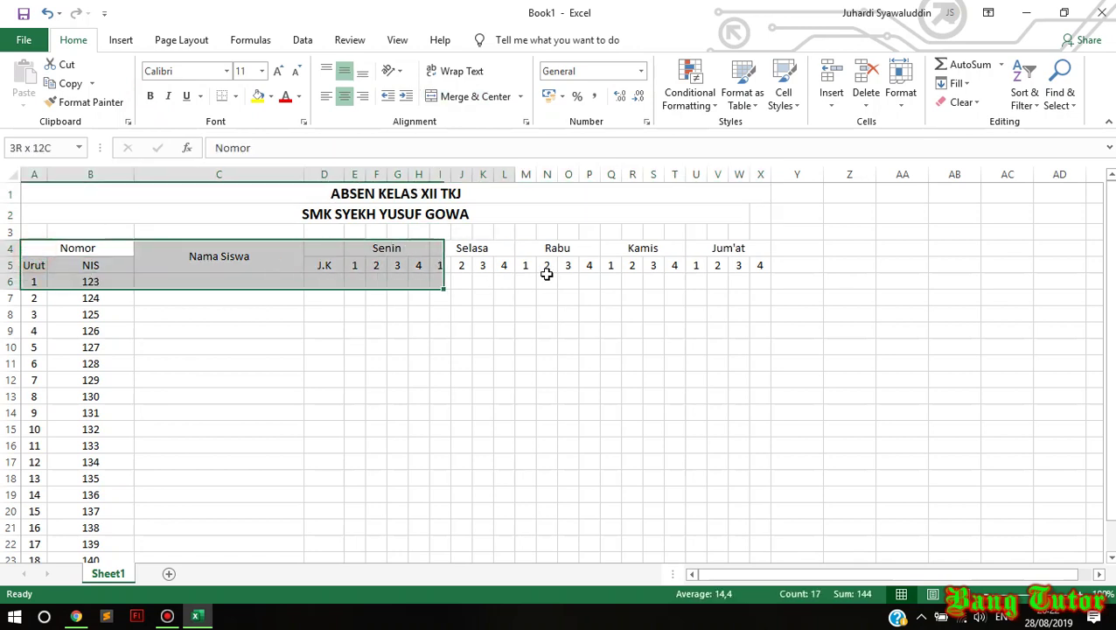
Bold header rows 4–5 and apply All Borders to the table A4:X25.
{"action": "left_click", "coordinate": [150, 96]}
{"action": "left_click", "coordinate": [214, 314]}
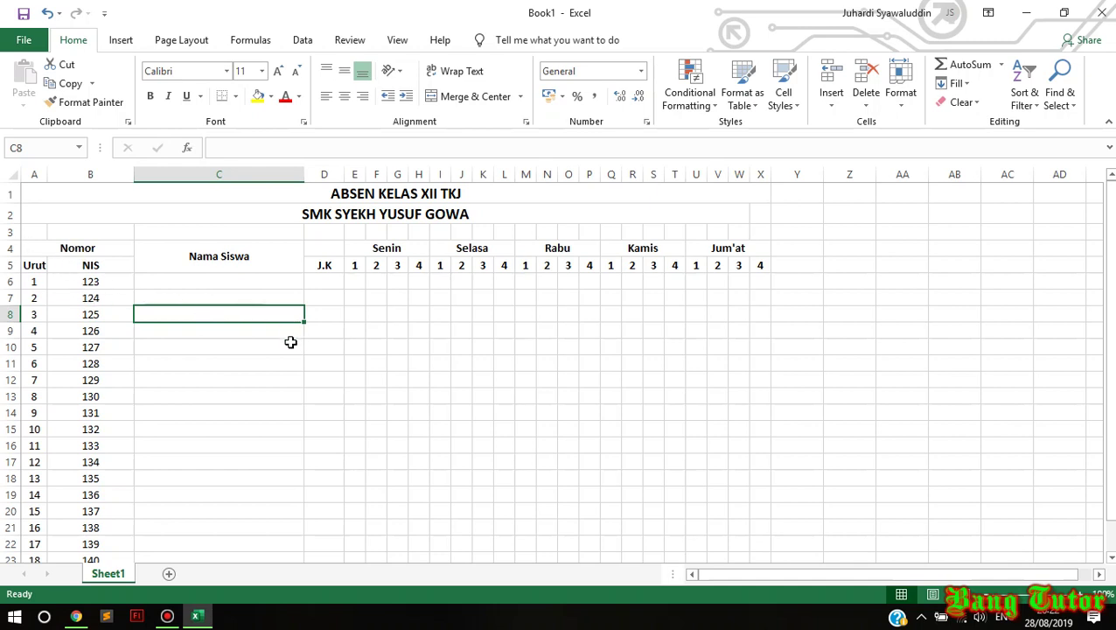
{"action": "left_click_drag", "start_coordinate": [39, 255], "coordinate": [714, 594]}
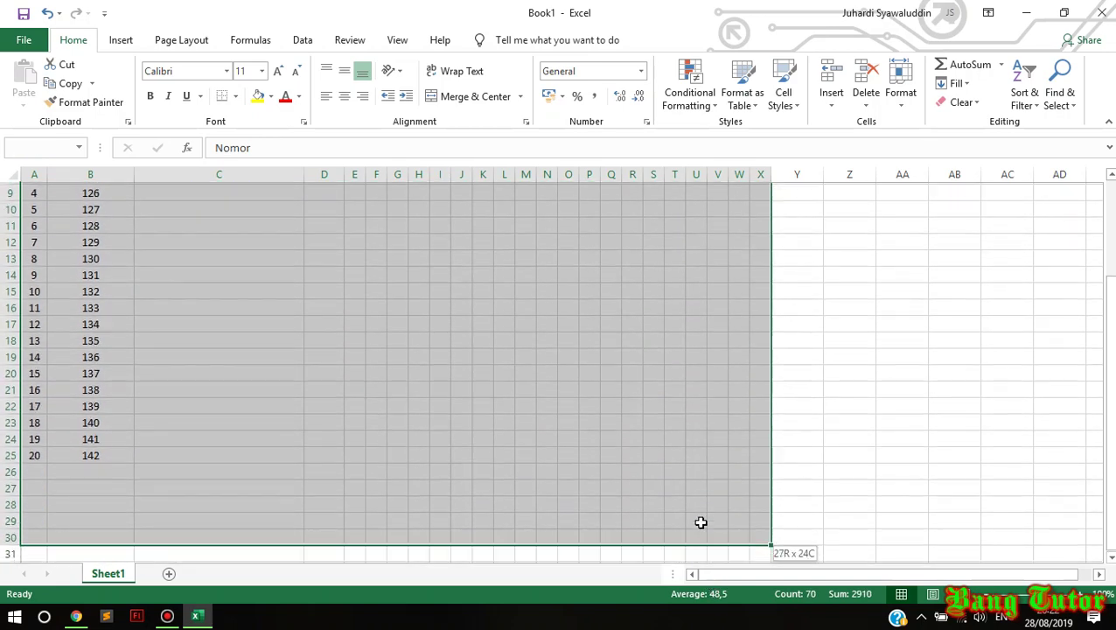
{"action": "left_click_drag", "start_coordinate": [713, 593], "coordinate": [700, 458]}
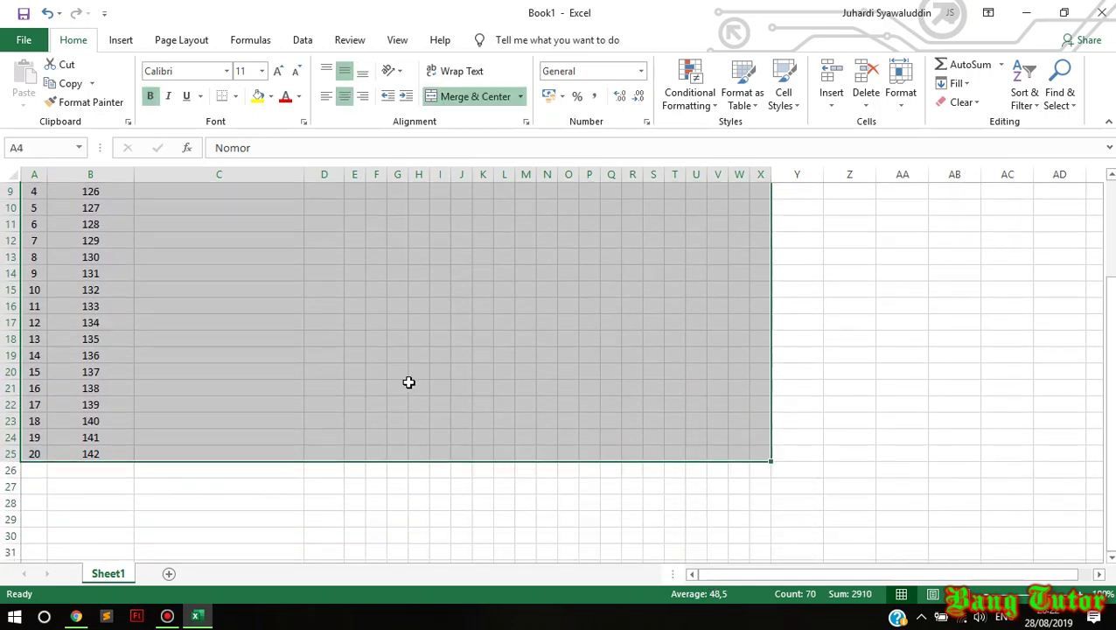
{"action": "left_click", "coordinate": [234, 100]}
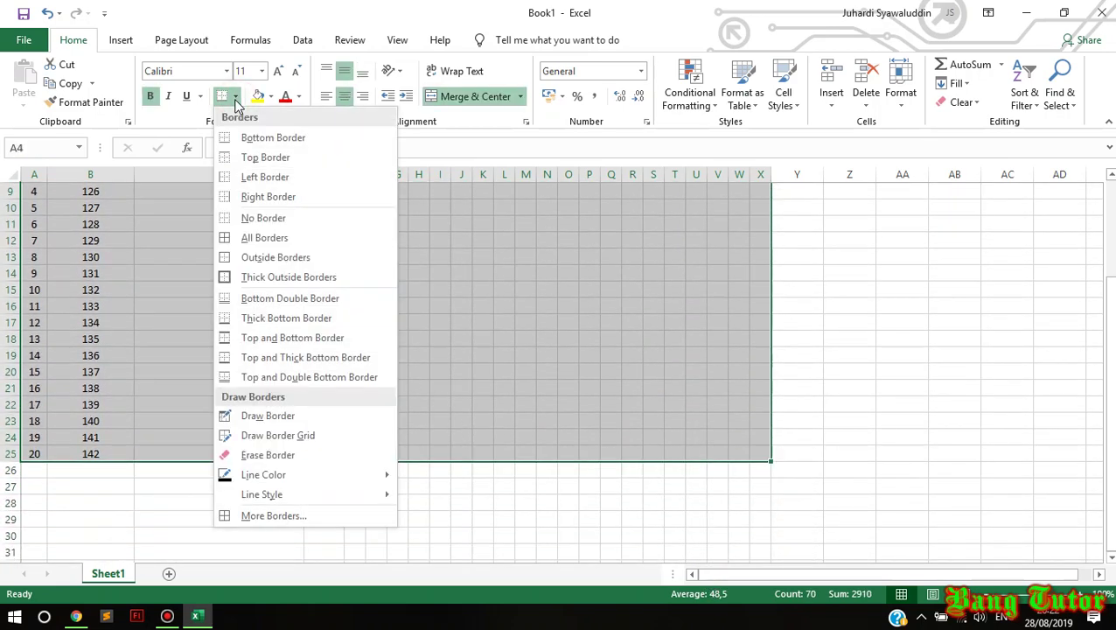
{"action": "left_click", "coordinate": [254, 236]}
{"action": "scroll", "coordinate": [294, 314], "scroll_direction": "down", "scroll_amount": 2}
{"action": "scroll", "coordinate": [271, 331], "scroll_direction": "up", "scroll_amount": 2}
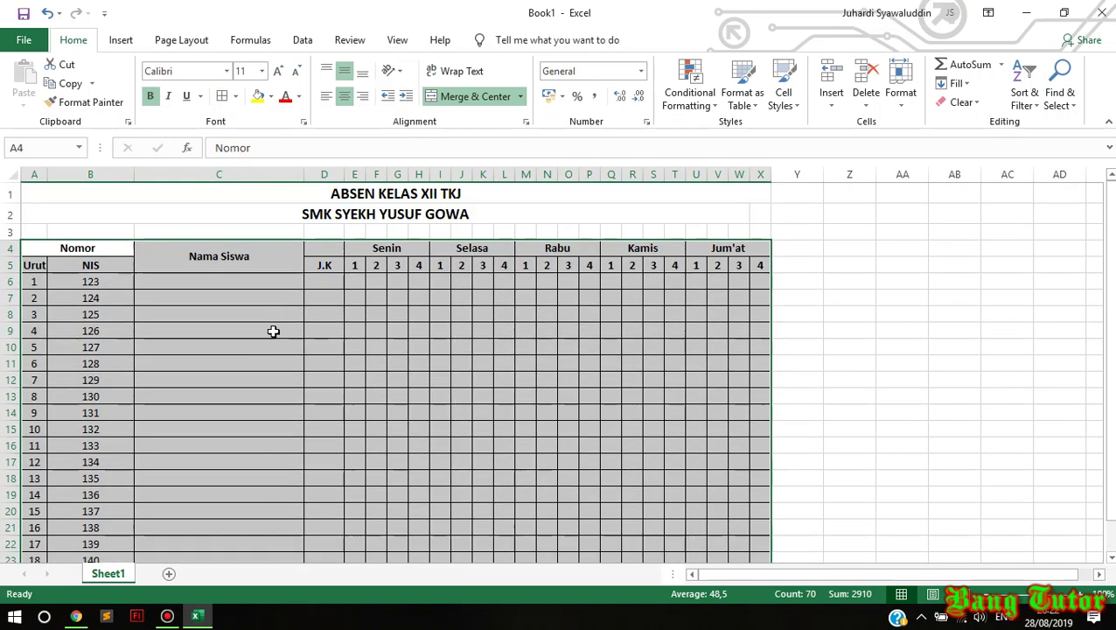
{"action": "left_click", "coordinate": [325, 361]}
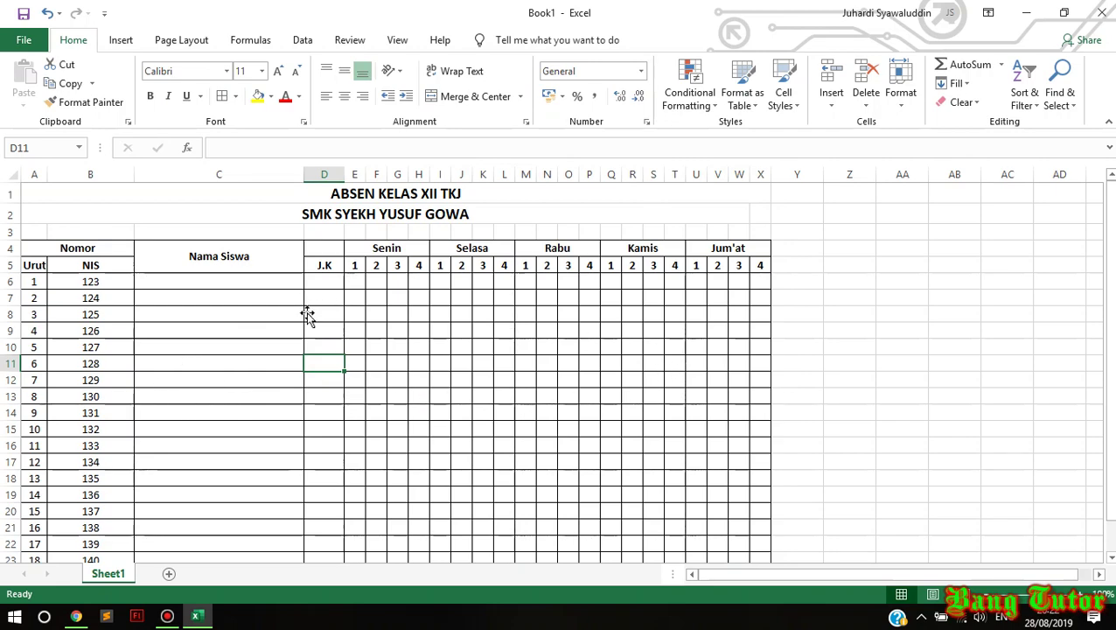
Check the attendance sheet in print preview, then return to the worksheet.
{"action": "scroll", "coordinate": [308, 310], "scroll_direction": "down", "scroll_amount": 1}
{"action": "scroll", "coordinate": [307, 313], "scroll_direction": "up", "scroll_amount": 1}
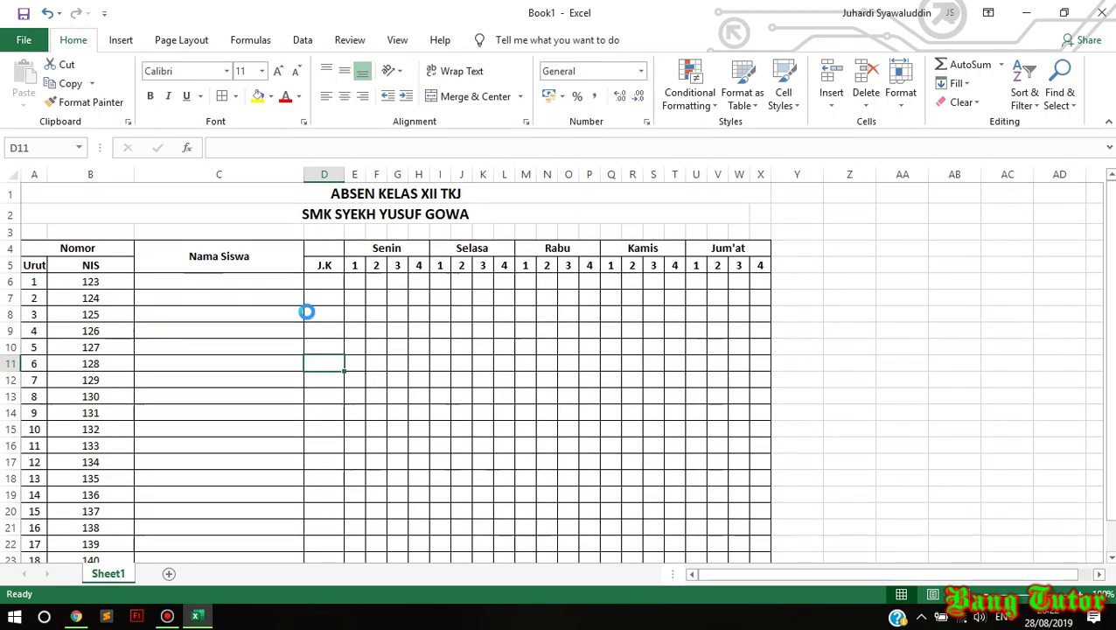
{"action": "scroll", "coordinate": [307, 312], "scroll_direction": "down", "scroll_amount": 2, "text": "ctrl"}
{"action": "scroll", "coordinate": [369, 316], "scroll_direction": "down", "scroll_amount": 1, "text": "ctrl"}
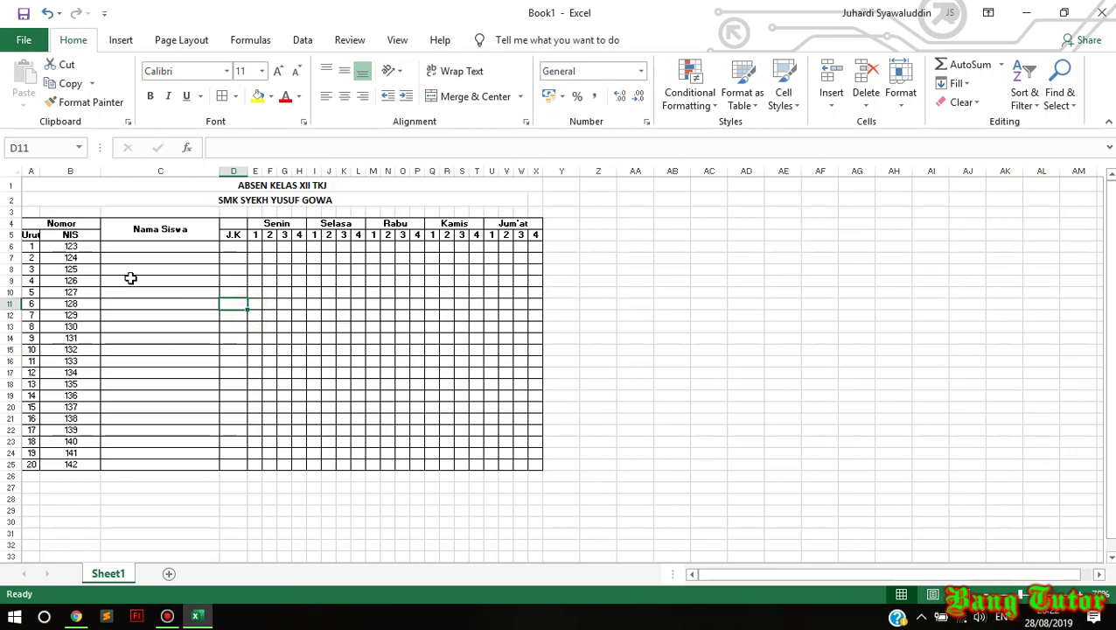
{"action": "scroll", "coordinate": [224, 306], "scroll_direction": "up", "scroll_amount": 1, "text": "ctrl"}
{"action": "scroll", "coordinate": [214, 304], "scroll_direction": "up", "scroll_amount": 1, "text": "ctrl"}
{"action": "scroll", "coordinate": [332, 299], "scroll_direction": "up", "scroll_amount": 1, "text": "ctrl"}
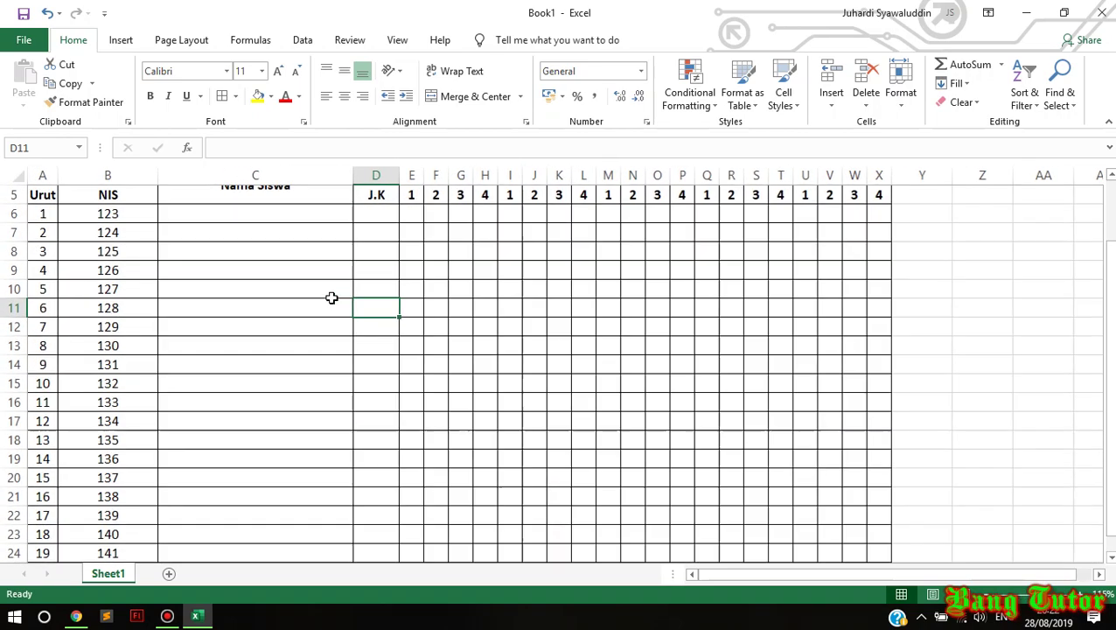
{"action": "scroll", "coordinate": [315, 295], "scroll_direction": "up", "scroll_amount": 1, "text": "ctrl"}
{"action": "scroll", "coordinate": [315, 295], "scroll_direction": "up", "scroll_amount": 2}
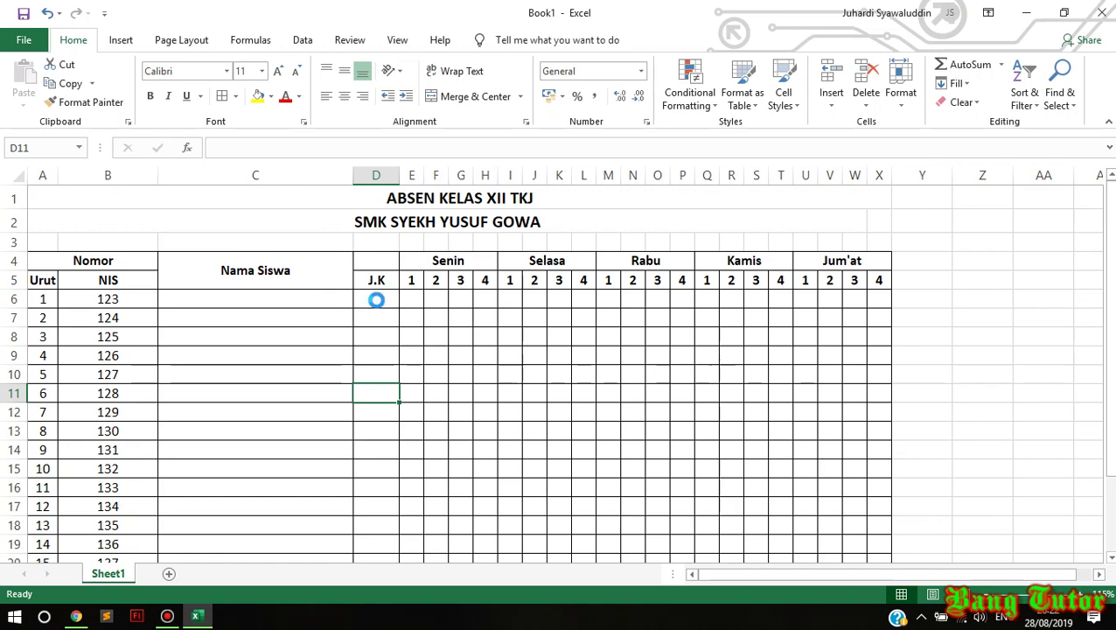
{"action": "key", "text": "ctrl+p"}
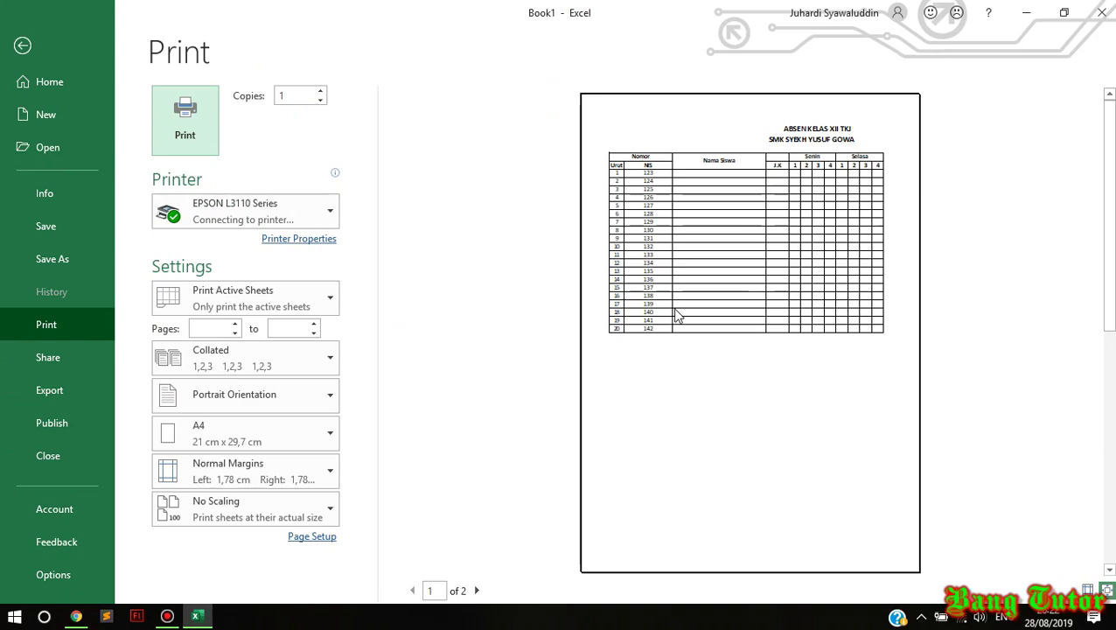
{"action": "left_click", "coordinate": [26, 48]}
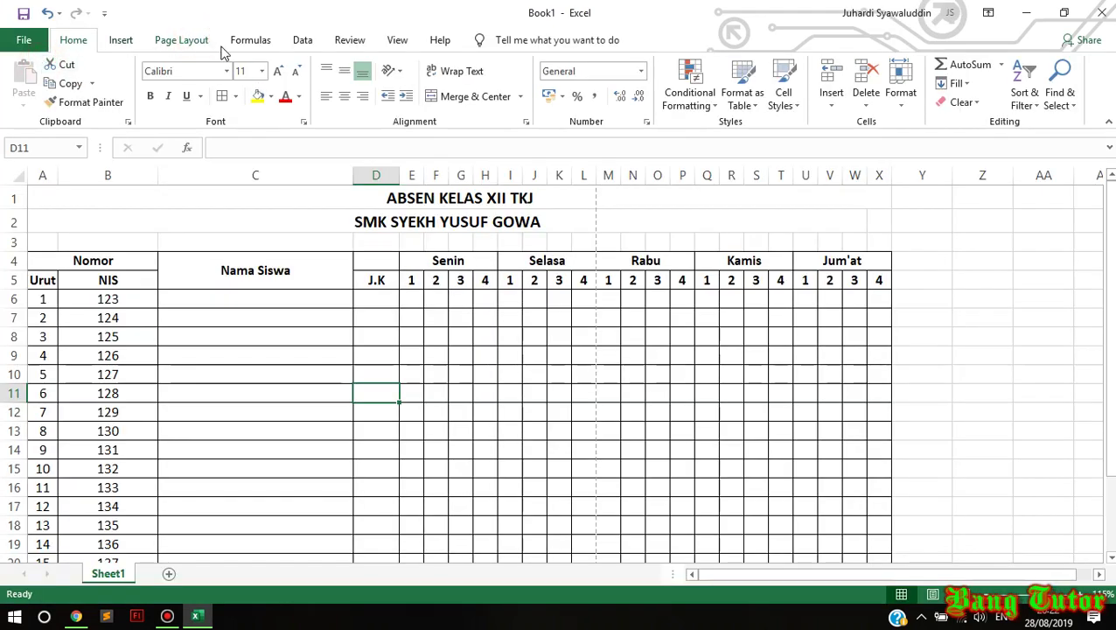
Switch the page orientation to Landscape.
{"action": "left_click", "coordinate": [171, 42]}
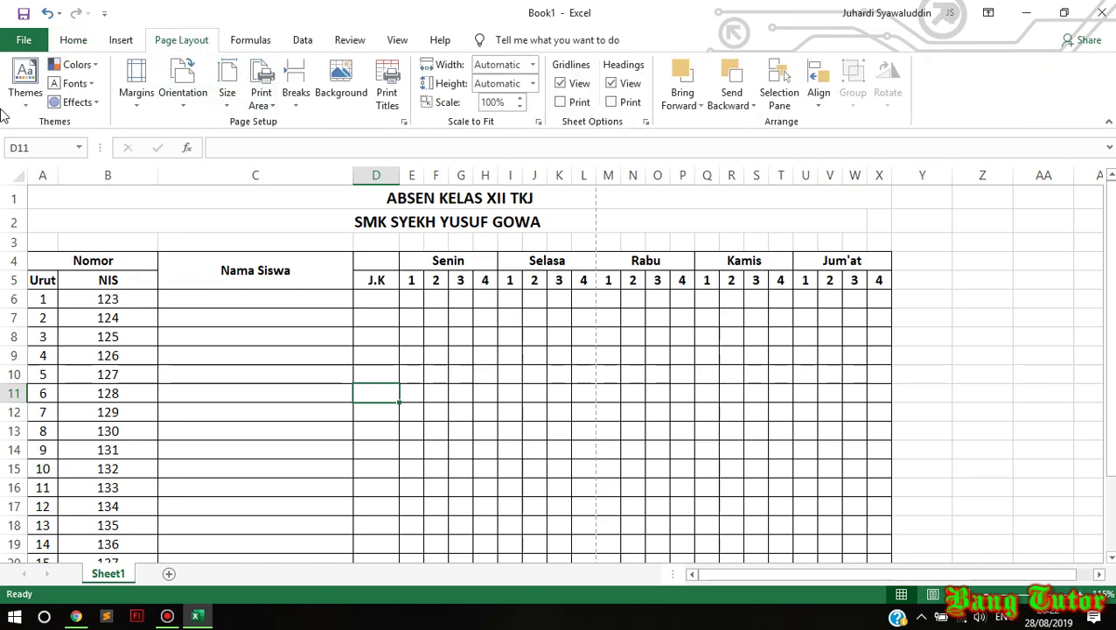
{"action": "left_click", "coordinate": [182, 87]}
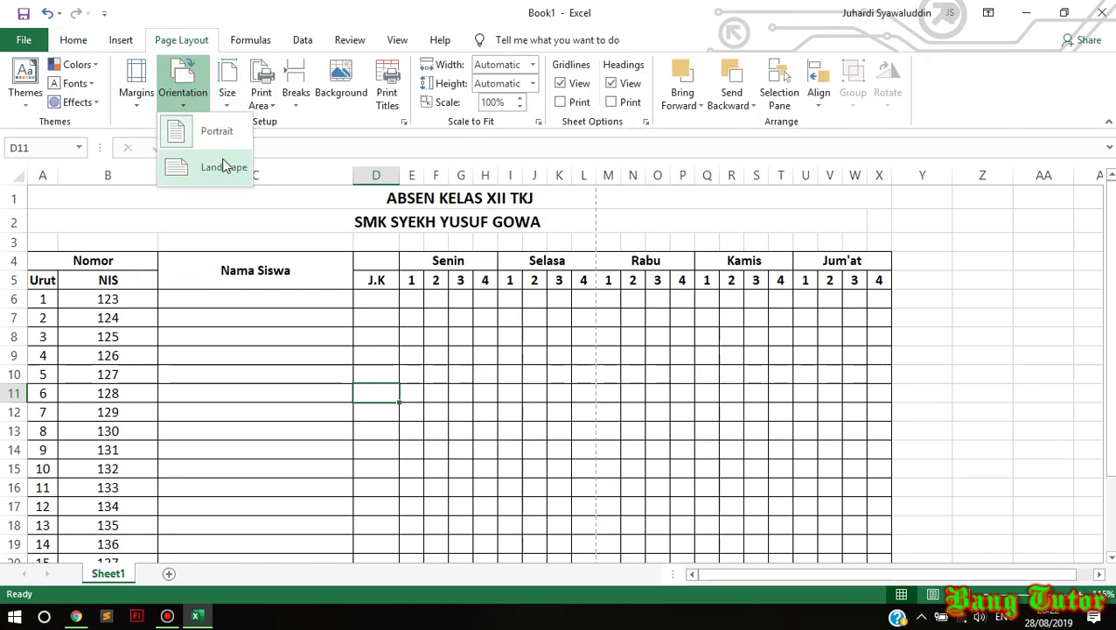
{"action": "left_click", "coordinate": [224, 161]}
{"action": "left_click_drag", "start_coordinate": [678, 324], "coordinate": [680, 338]}
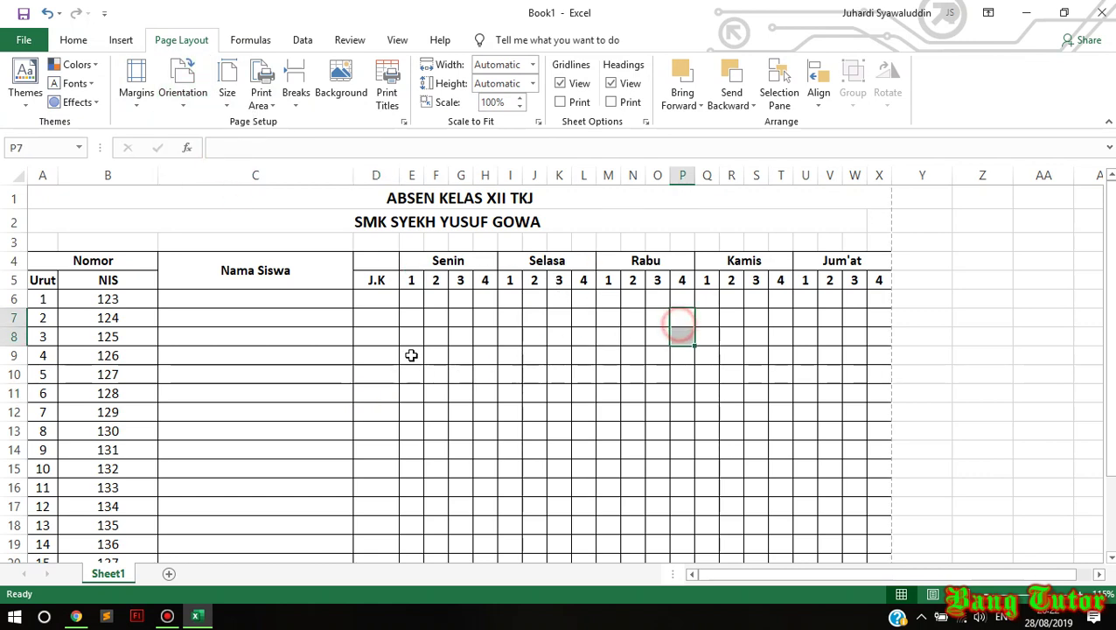
Adjust the left margin to 2,01 cm in print preview and return to the sheet.
{"action": "key", "text": "ctrl+p"}
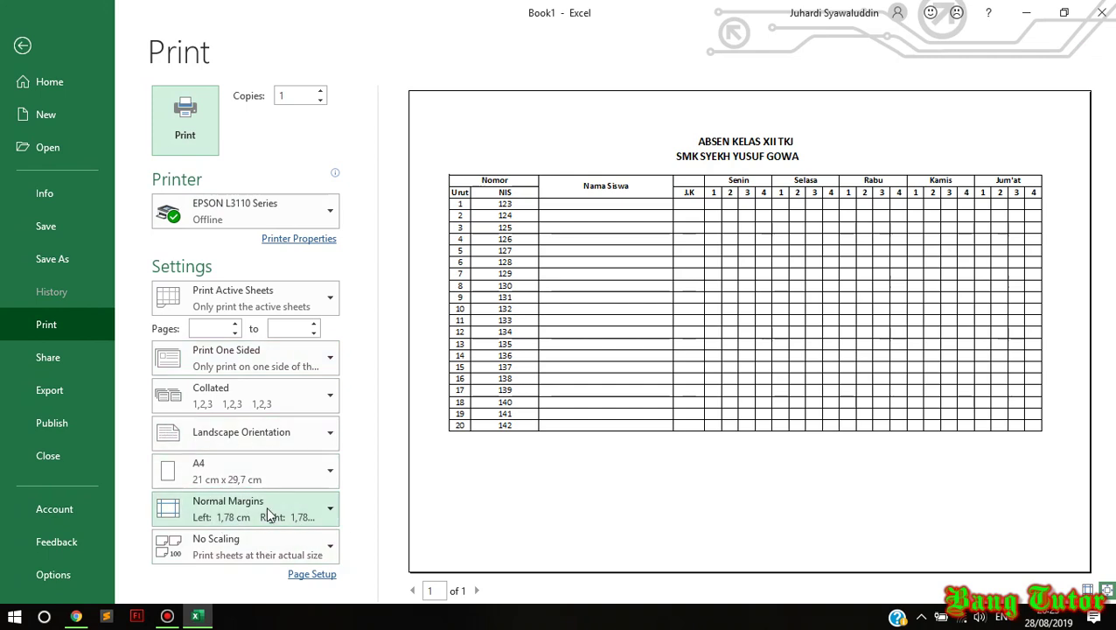
{"action": "left_click", "coordinate": [300, 521]}
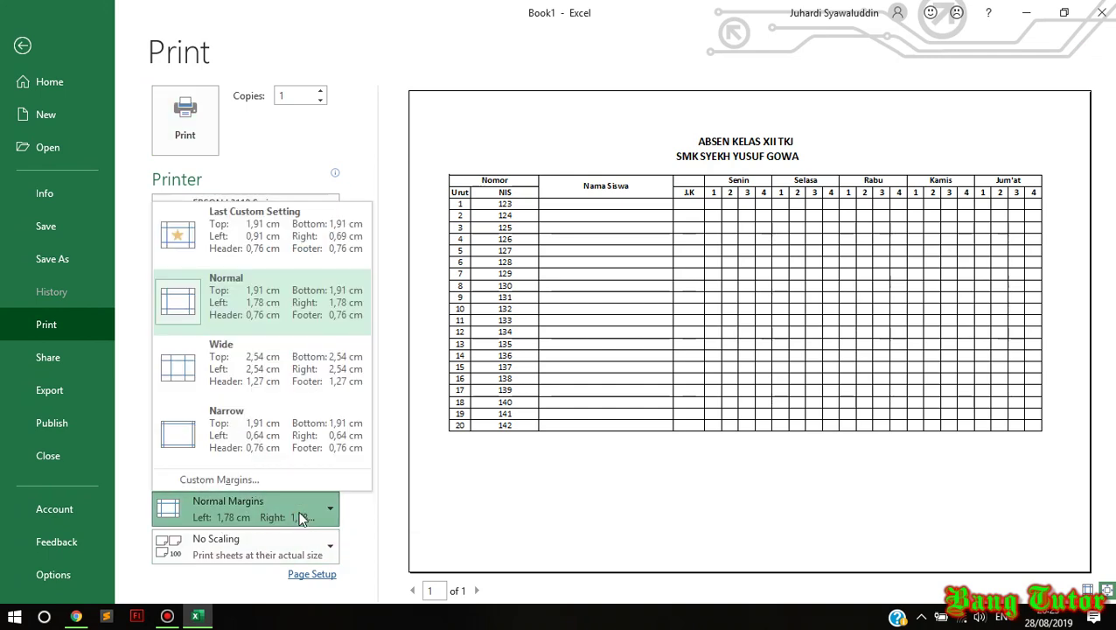
{"action": "left_click", "coordinate": [408, 516]}
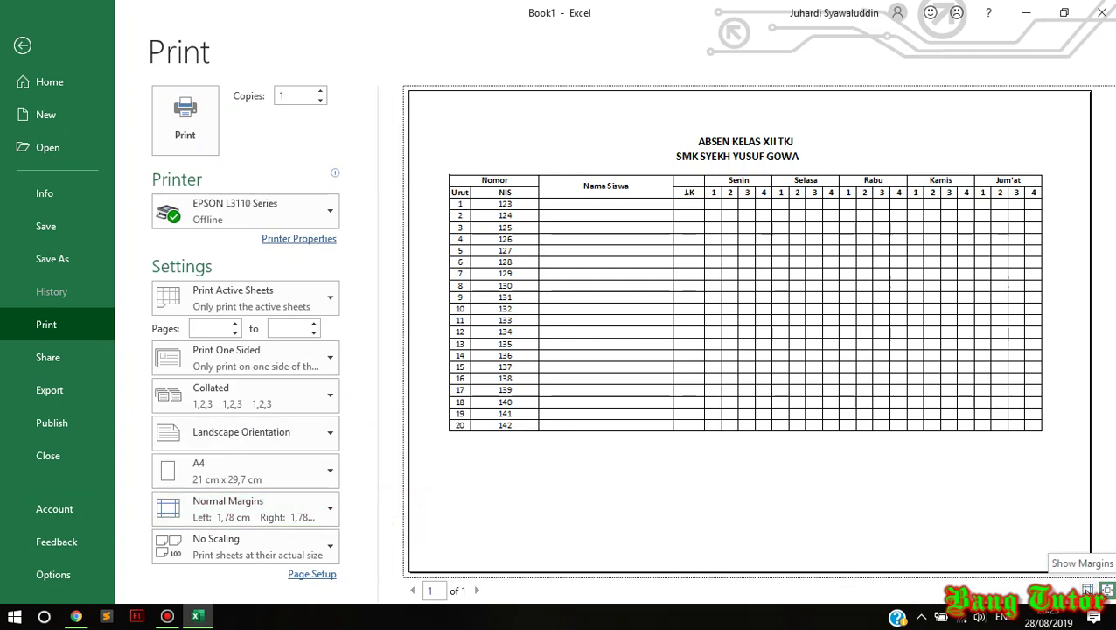
{"action": "left_click", "coordinate": [1088, 591]}
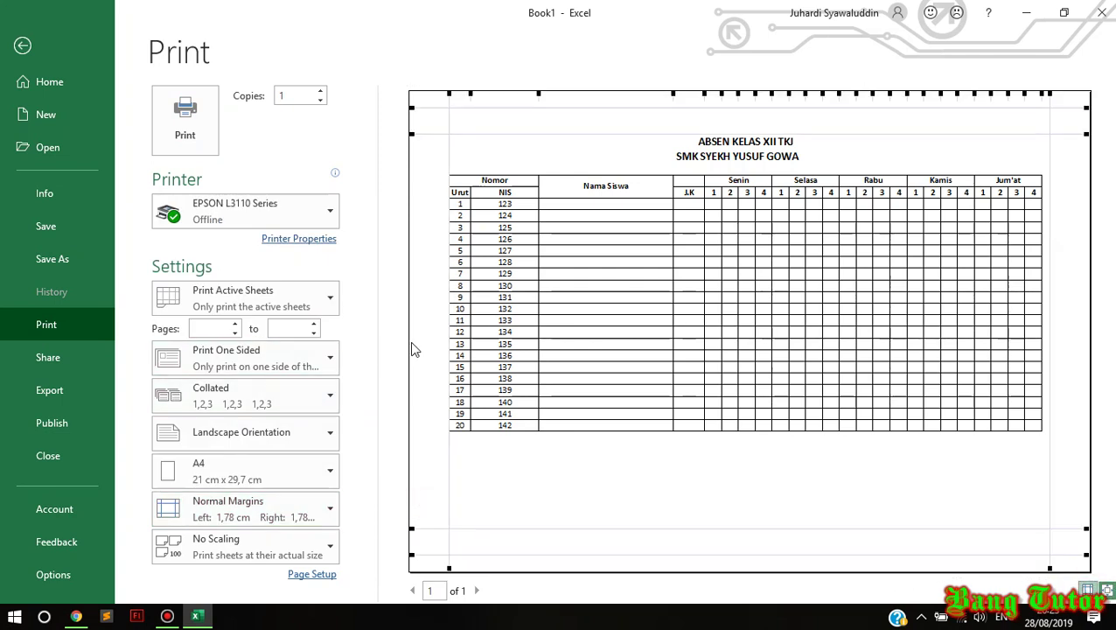
{"action": "left_click_drag", "start_coordinate": [449, 350], "coordinate": [455, 350]}
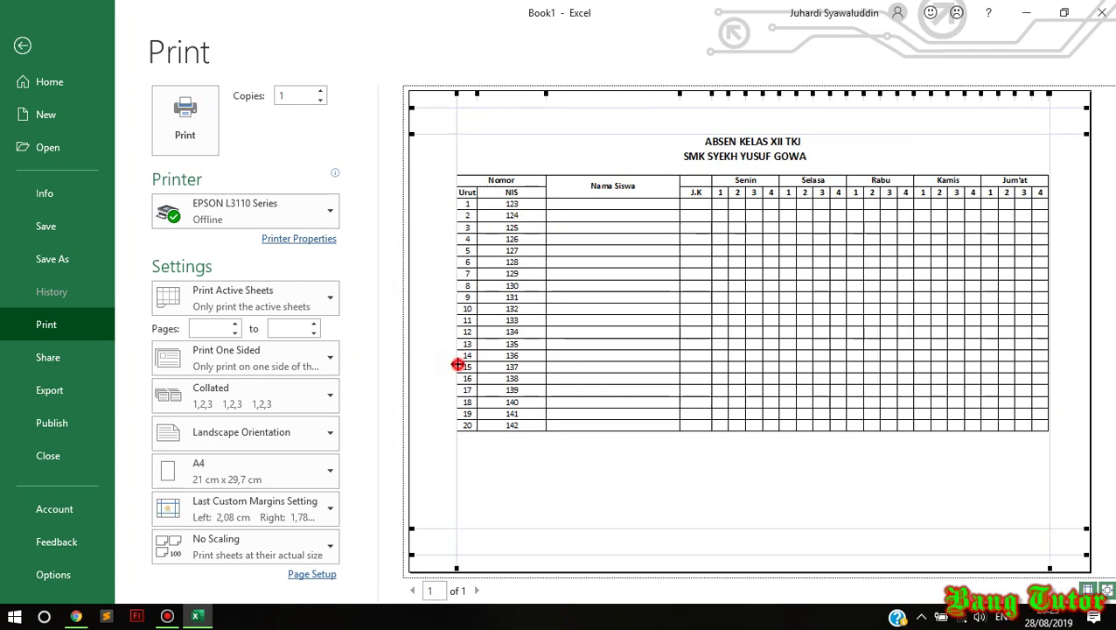
{"action": "left_click_drag", "start_coordinate": [457, 365], "coordinate": [454, 376]}
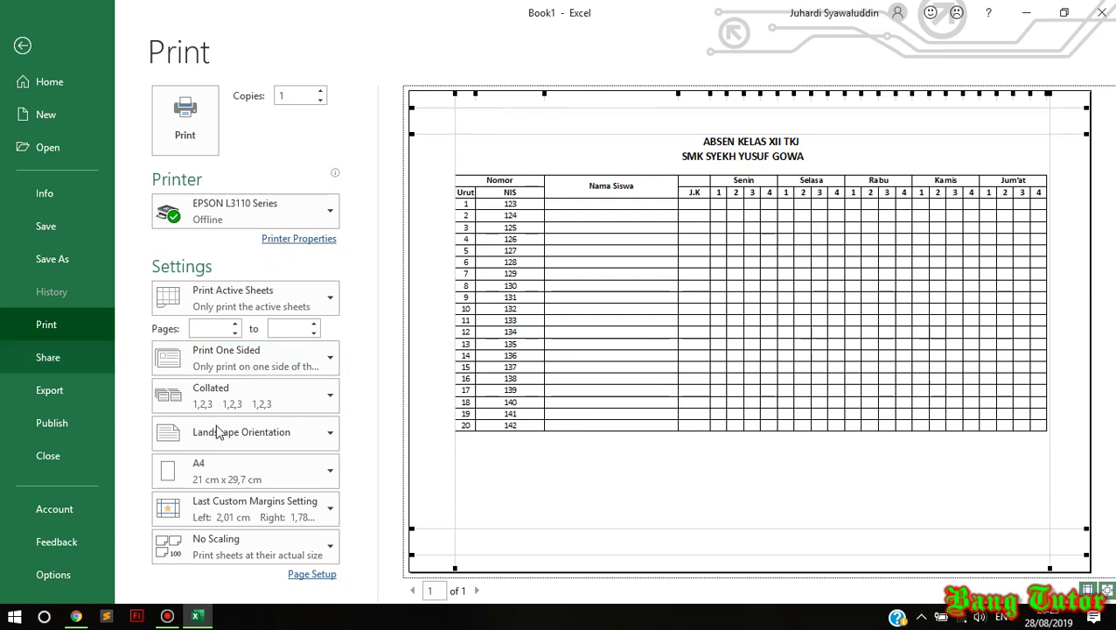
{"action": "left_click", "coordinate": [23, 46]}
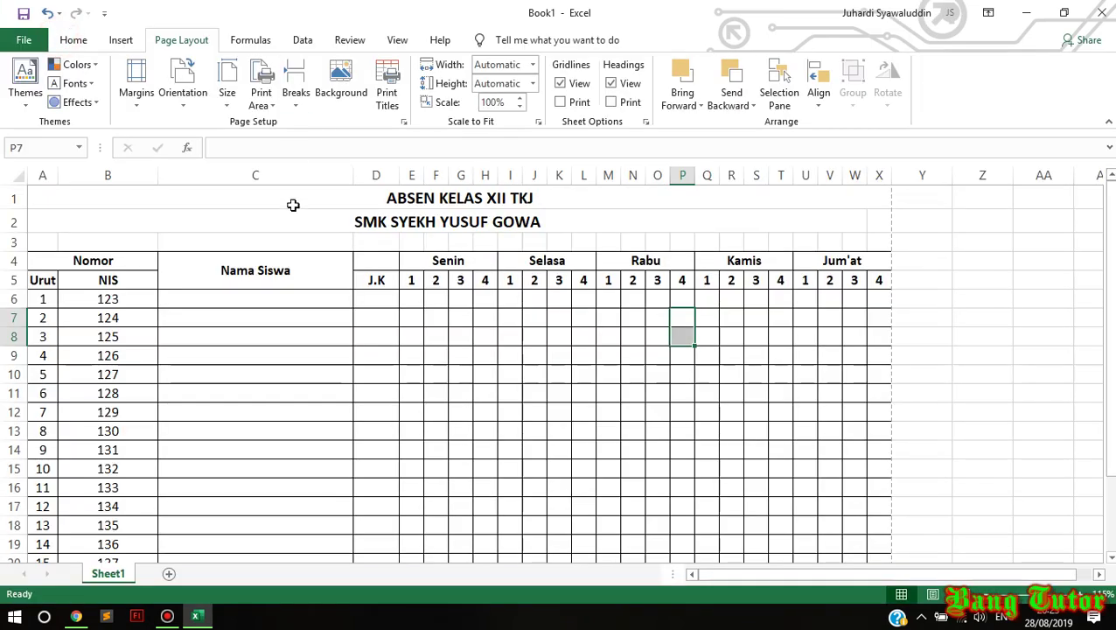
{"action": "left_click", "coordinate": [297, 325]}
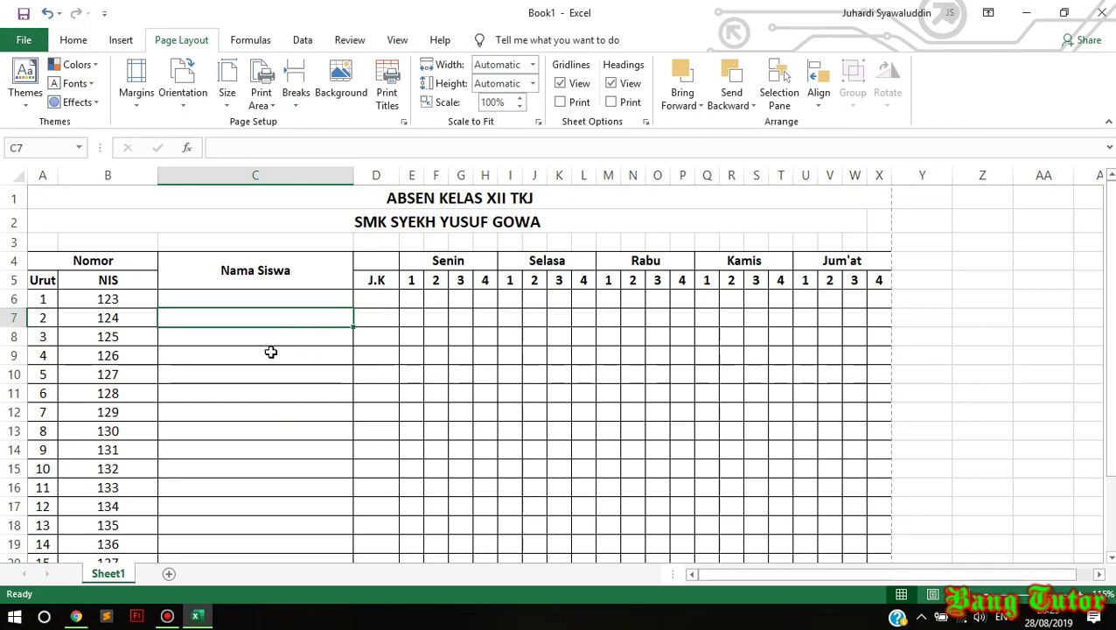
{"action": "left_click", "coordinate": [461, 318]}
{"action": "scroll", "coordinate": [312, 363], "scroll_direction": "down", "scroll_amount": 2}
{"action": "scroll", "coordinate": [337, 347], "scroll_direction": "up", "scroll_amount": 2}
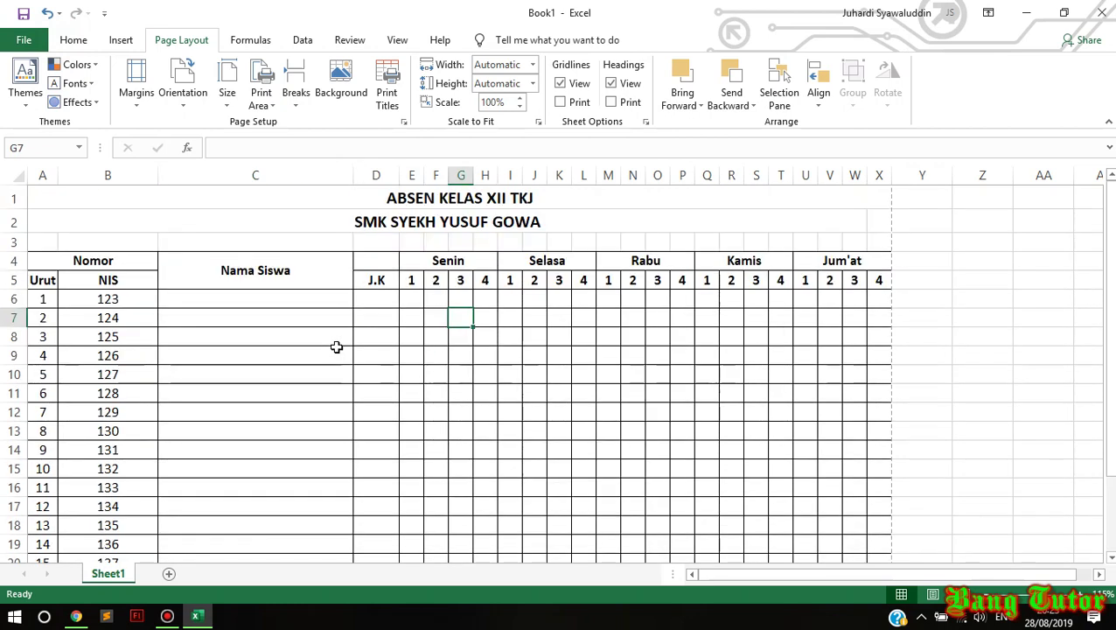
{"action": "left_click", "coordinate": [74, 193]}
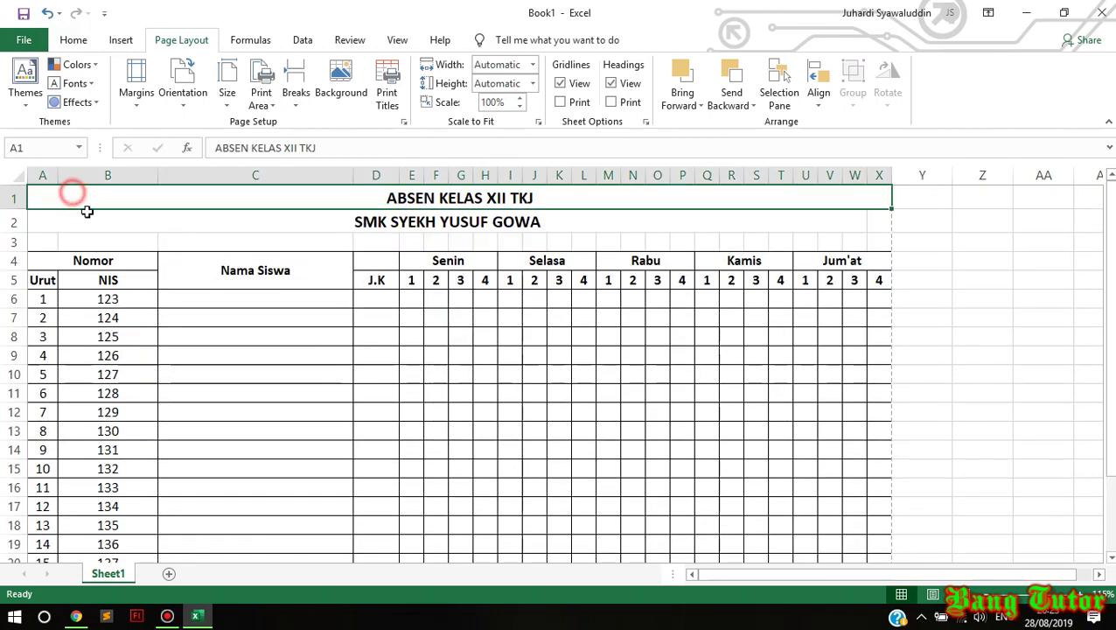
{"action": "left_click", "coordinate": [159, 231]}
{"action": "left_click", "coordinate": [167, 191]}
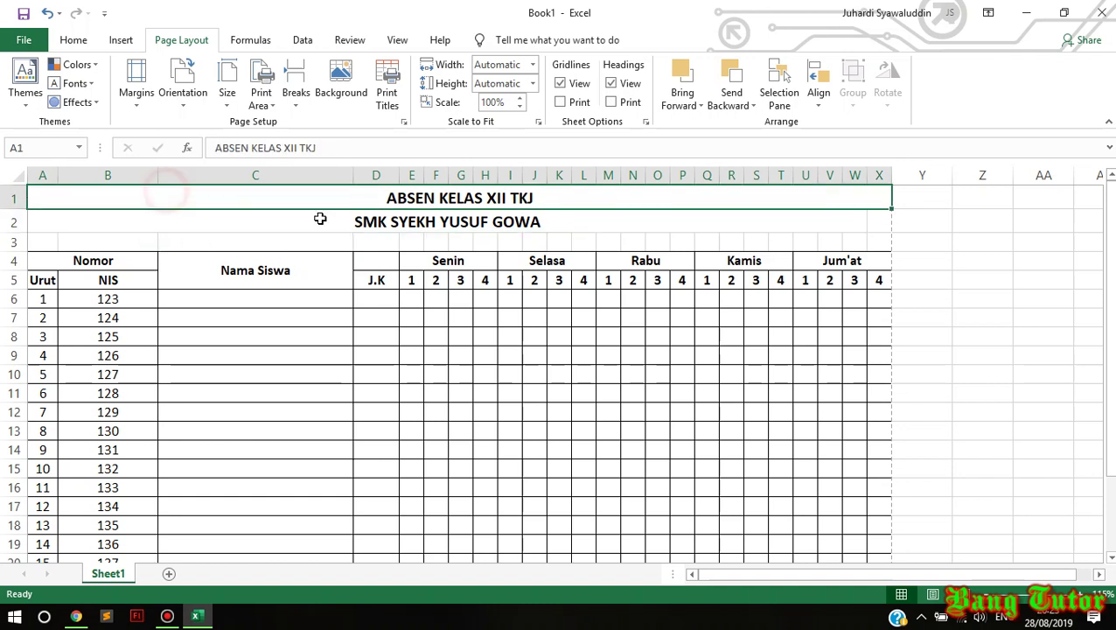
{"action": "left_click", "coordinate": [265, 223]}
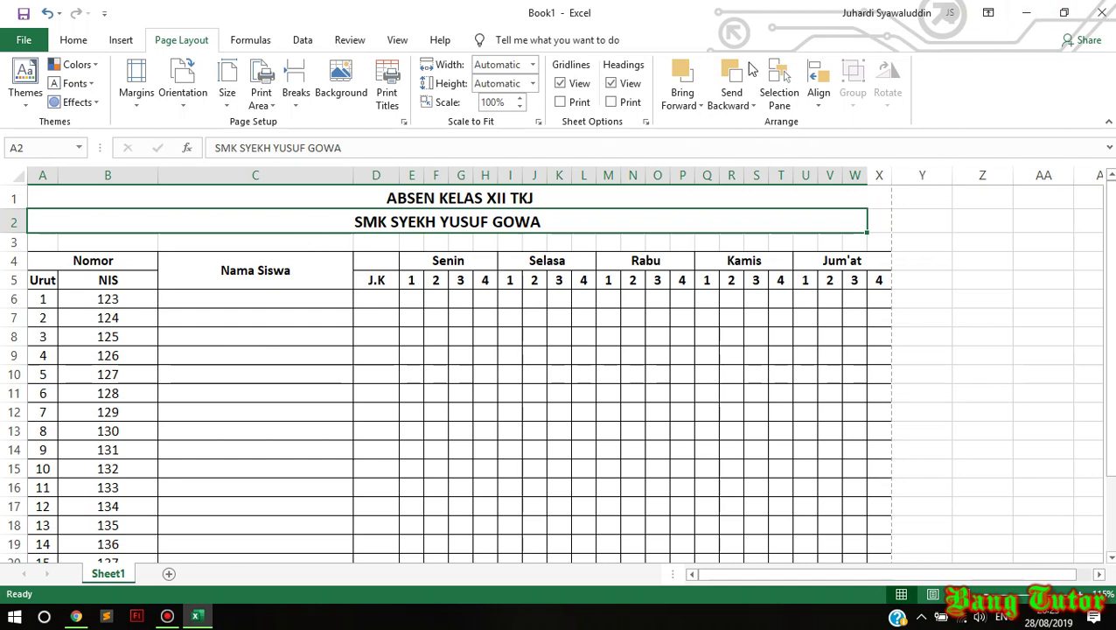
{"action": "left_click_drag", "start_coordinate": [208, 269], "coordinate": [403, 411]}
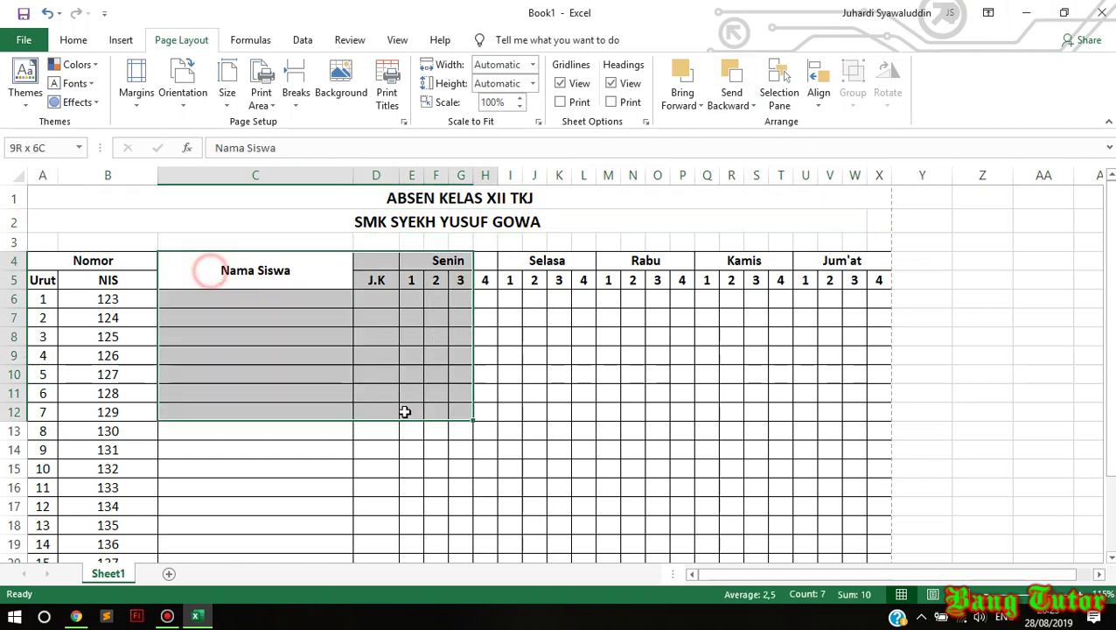
{"action": "left_click", "coordinate": [324, 433]}
{"action": "left_click", "coordinate": [303, 412]}
{"action": "left_click", "coordinate": [298, 393]}
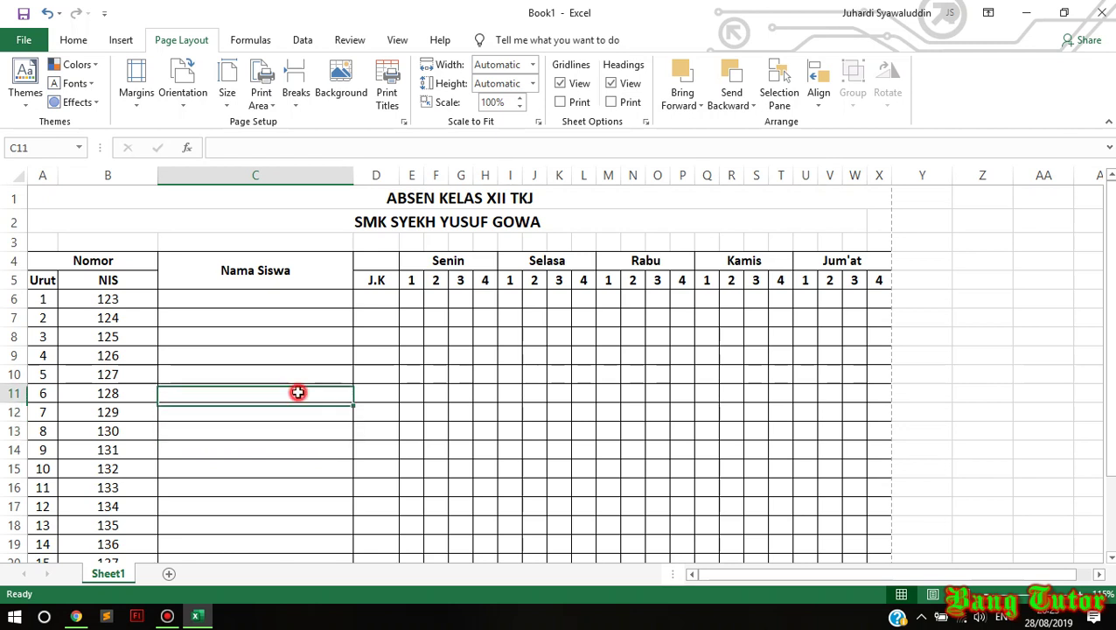
{"action": "left_click", "coordinate": [292, 373]}
{"action": "left_click", "coordinate": [295, 359]}
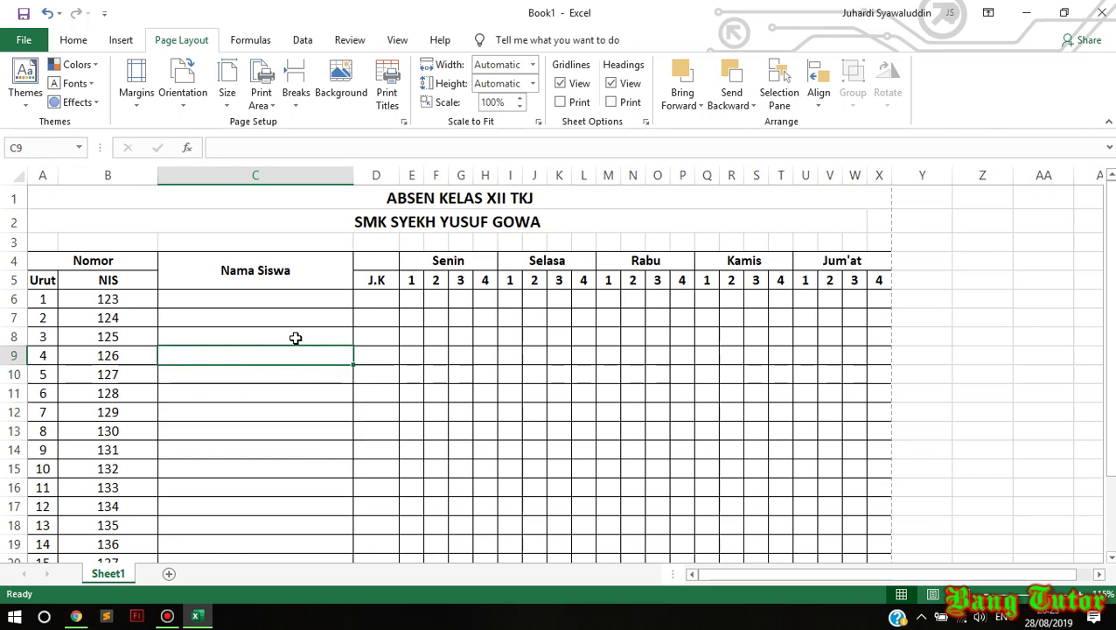
{"action": "left_click", "coordinate": [294, 337]}
{"action": "left_click", "coordinate": [295, 319]}
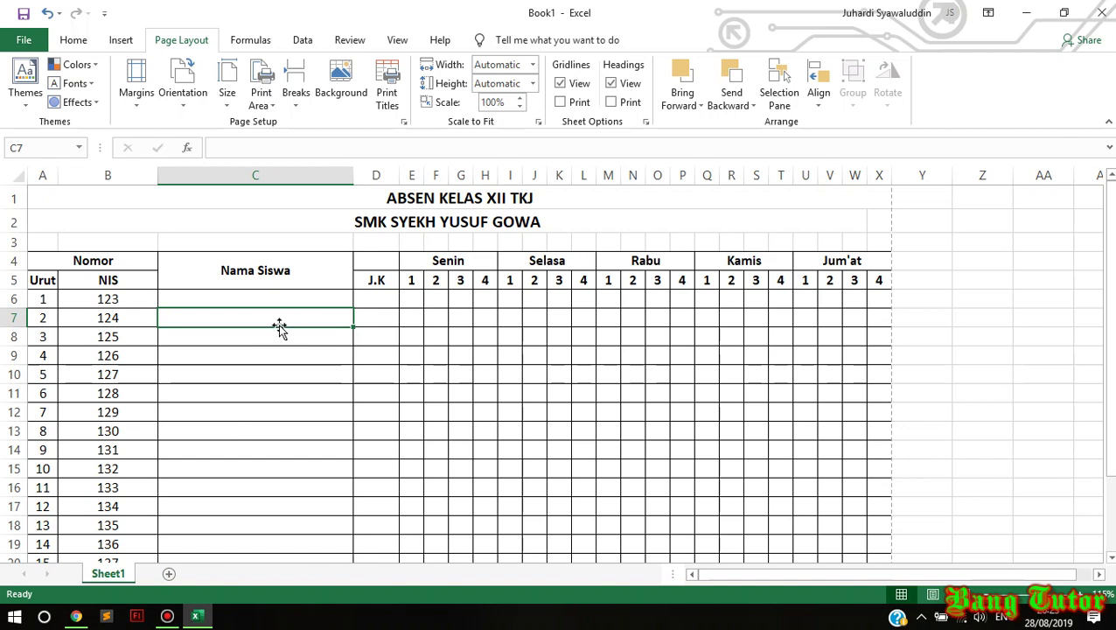
{"action": "left_click", "coordinate": [713, 279]}
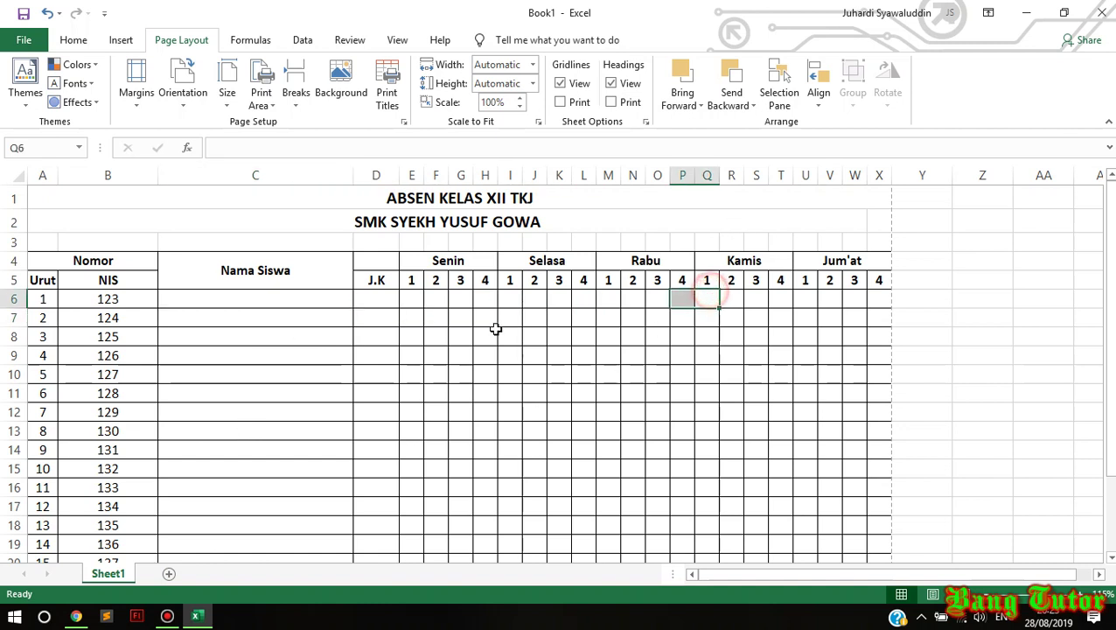
{"action": "left_click", "coordinate": [618, 316]}
{"action": "left_click", "coordinate": [654, 314]}
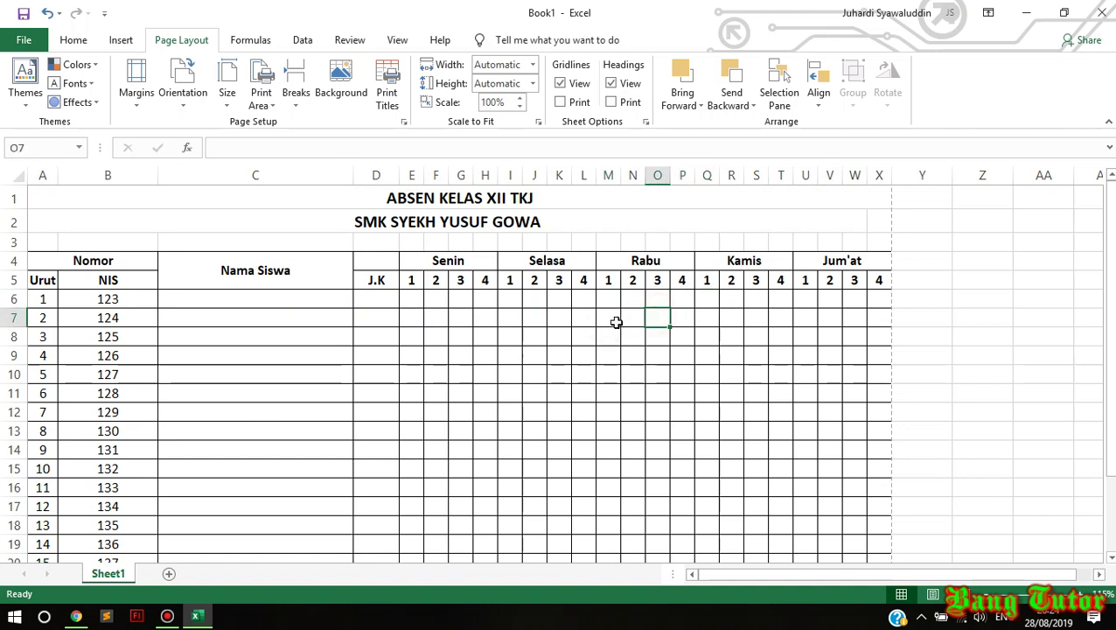
{"action": "mouse_move", "coordinate": [610, 318]}
{"action": "left_mouse_down"}
{"action": "mouse_move", "coordinate": [633, 319]}
{"action": "mouse_move", "coordinate": [635, 336]}
{"action": "left_mouse_up"}
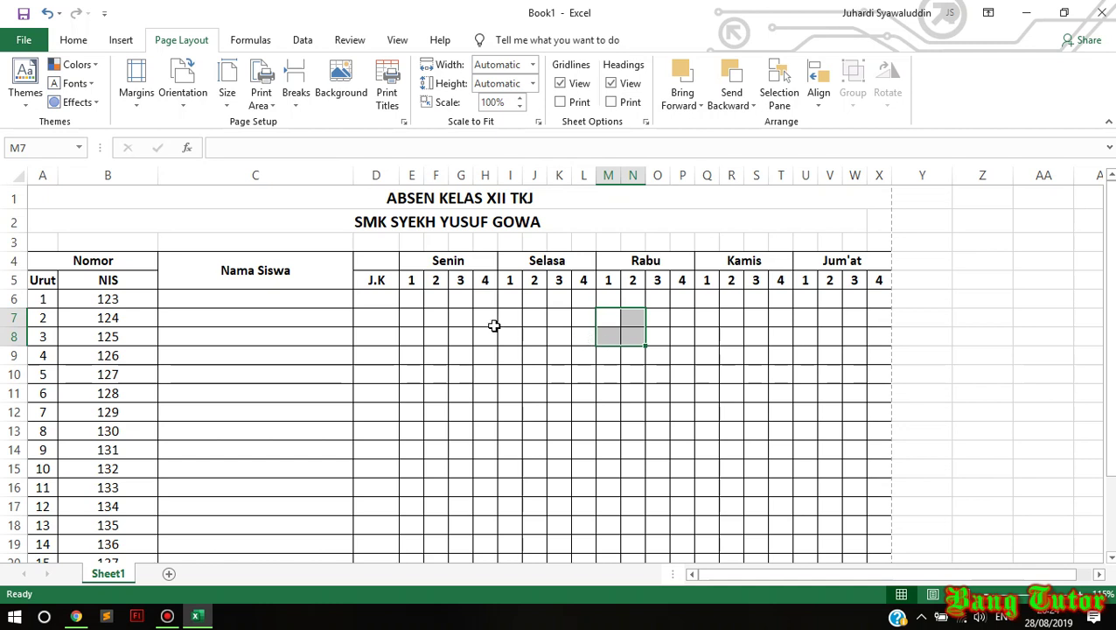
{"action": "left_click_drag", "start_coordinate": [506, 320], "coordinate": [531, 336]}
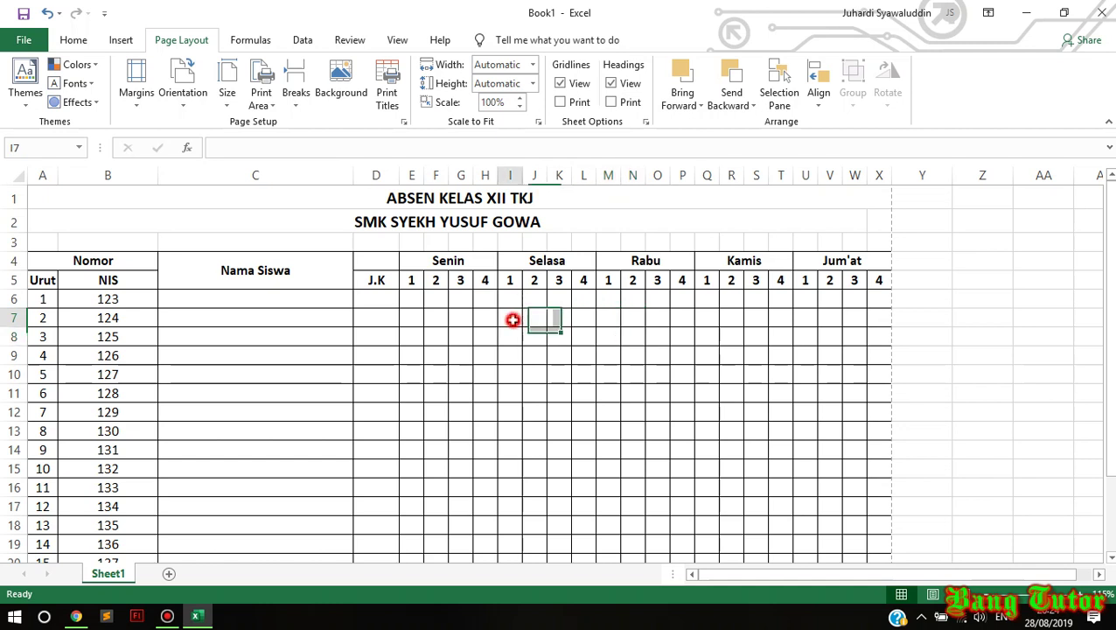
Minimize Excel and refresh the Windows desktop twice.
{"action": "left_click", "coordinate": [1026, 12]}
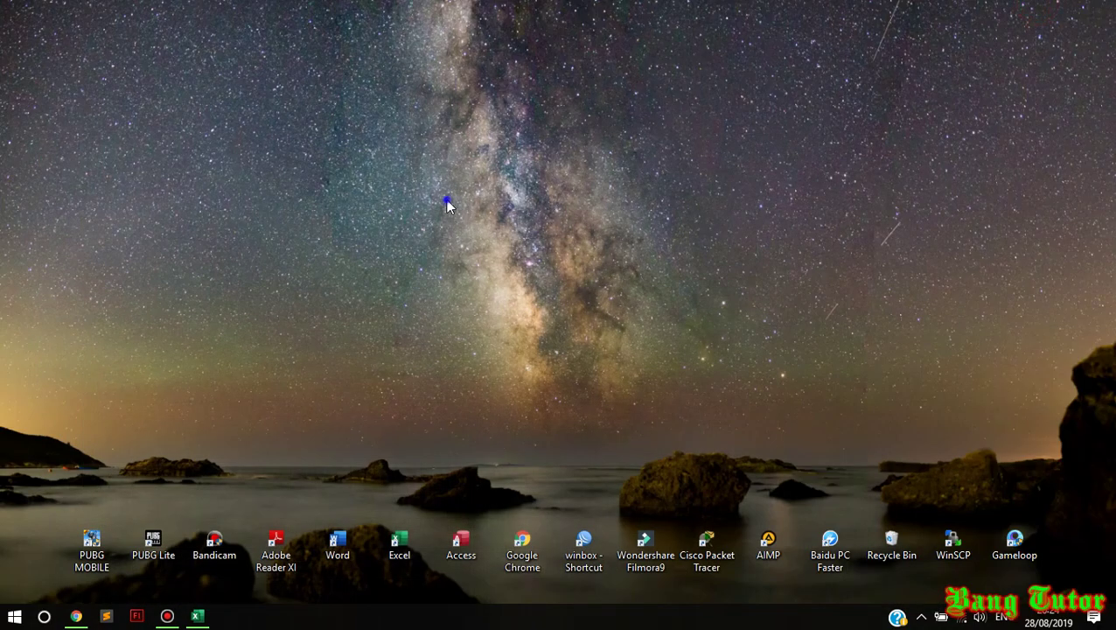
{"action": "right_click", "coordinate": [447, 203]}
{"action": "left_click", "coordinate": [523, 257]}
{"action": "right_click", "coordinate": [383, 132]}
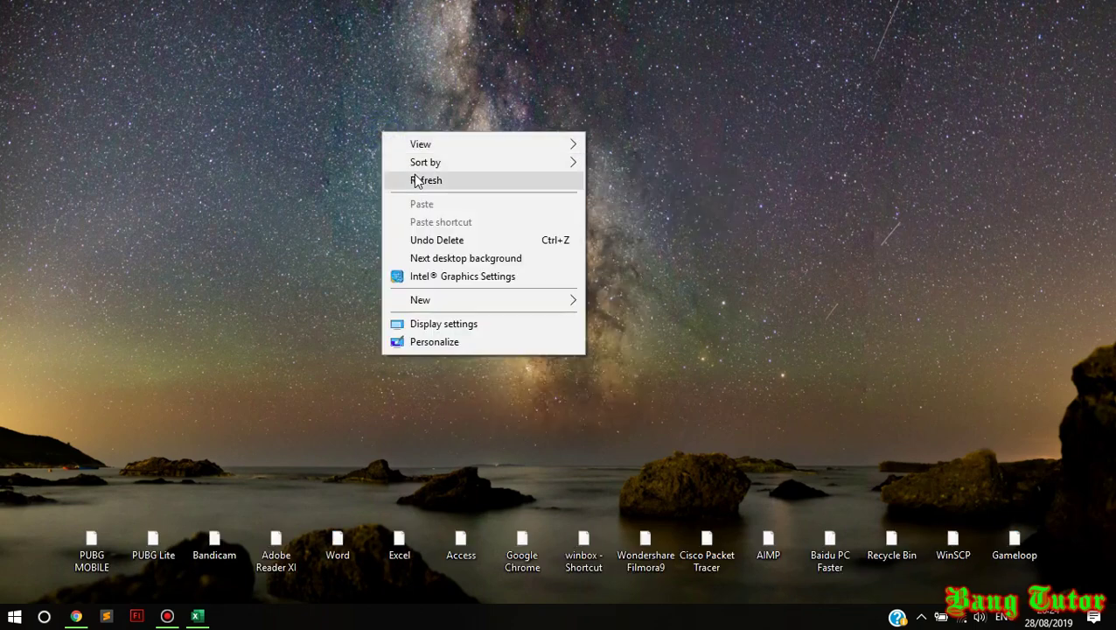
{"action": "left_click", "coordinate": [426, 180]}
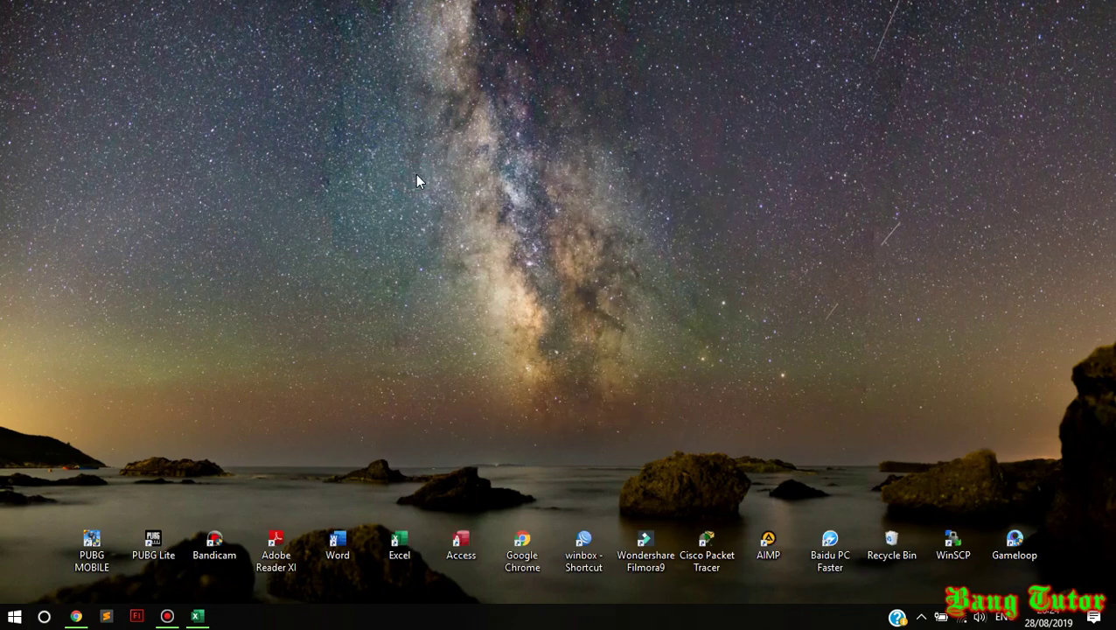